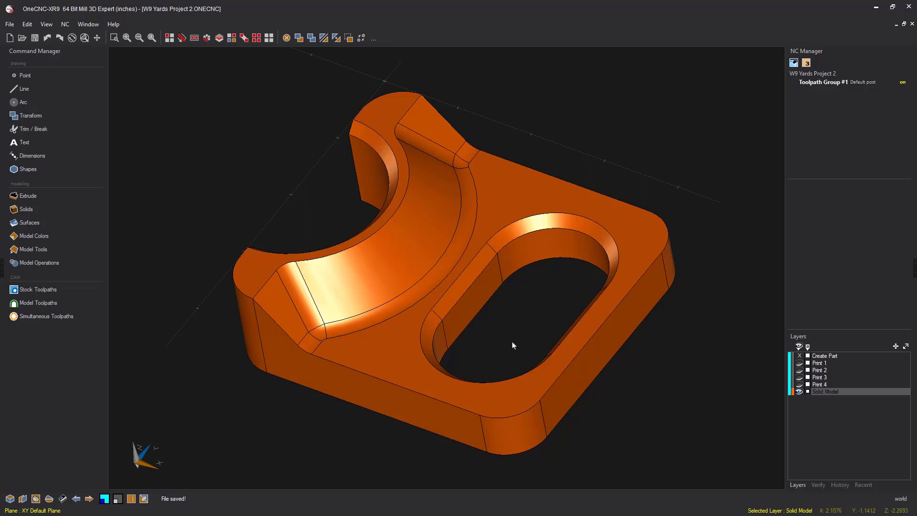
# Show the Print 1 layer in the top view and hide the Solid Model layer to isolate the dimensioned profile
pyautogui.moveTo(512, 344)
pyautogui.mouseDown(button='middle')
pyautogui.moveTo(520, 322)
pyautogui.moveTo(510, 345)
pyautogui.mouseUp(button='middle')
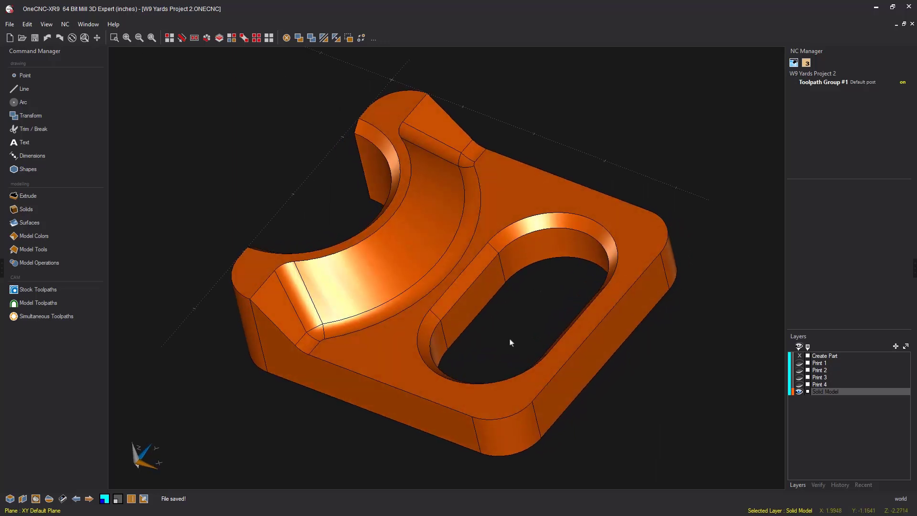
pyautogui.moveTo(504, 342); pyautogui.dragTo(526, 338, button='middle')
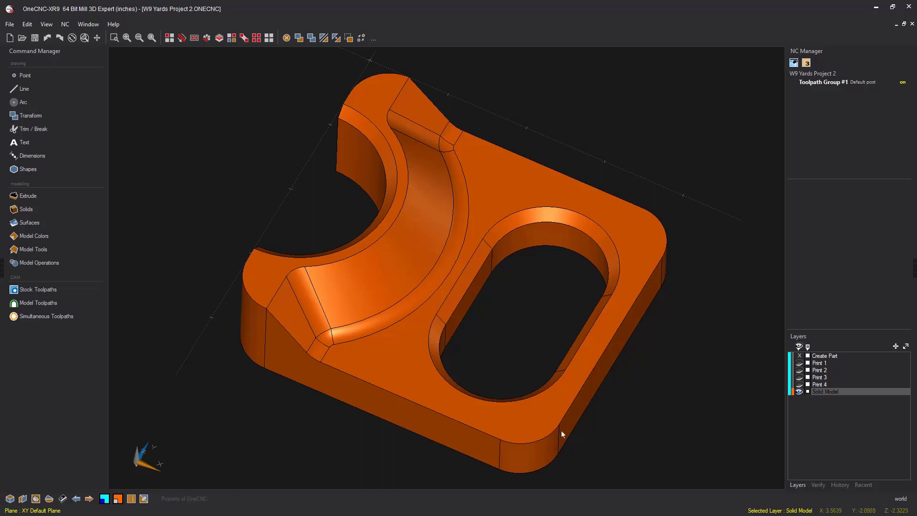
pyautogui.click(799, 363)
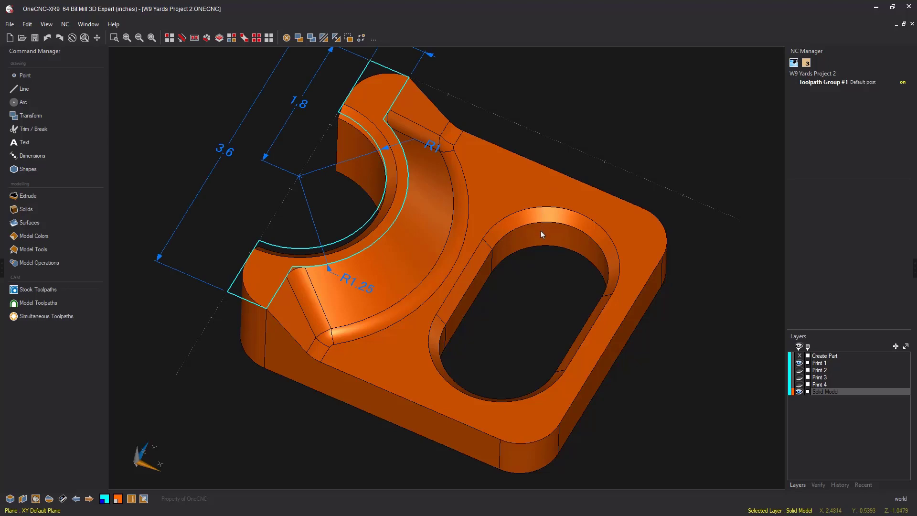
pyautogui.middleClick(543, 246)
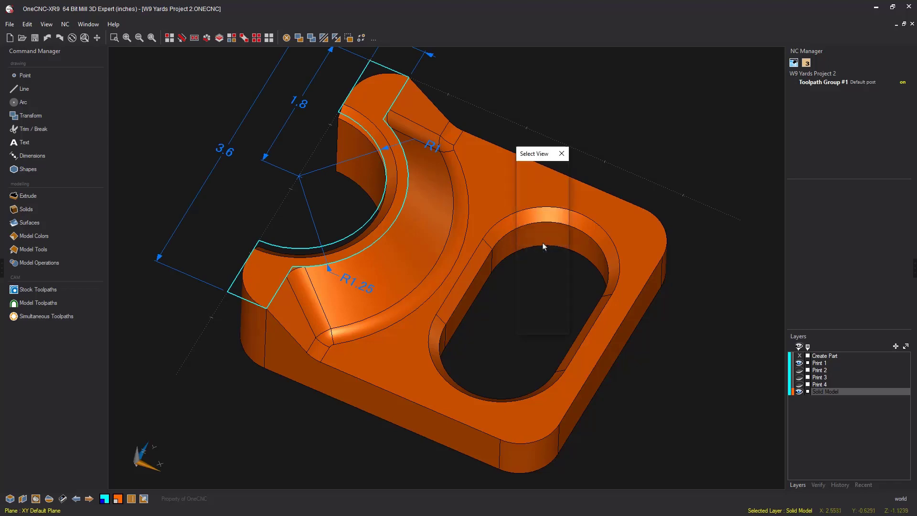
pyautogui.click(544, 260)
pyautogui.moveTo(529, 260); pyautogui.dragTo(557, 248, button='middle')
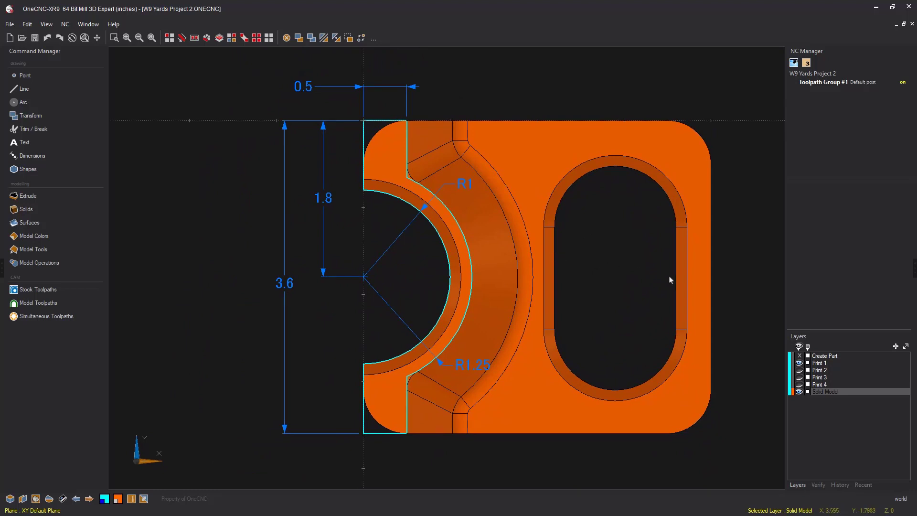
pyautogui.click(799, 392)
pyautogui.moveTo(497, 216); pyautogui.dragTo(545, 201, button='middle')
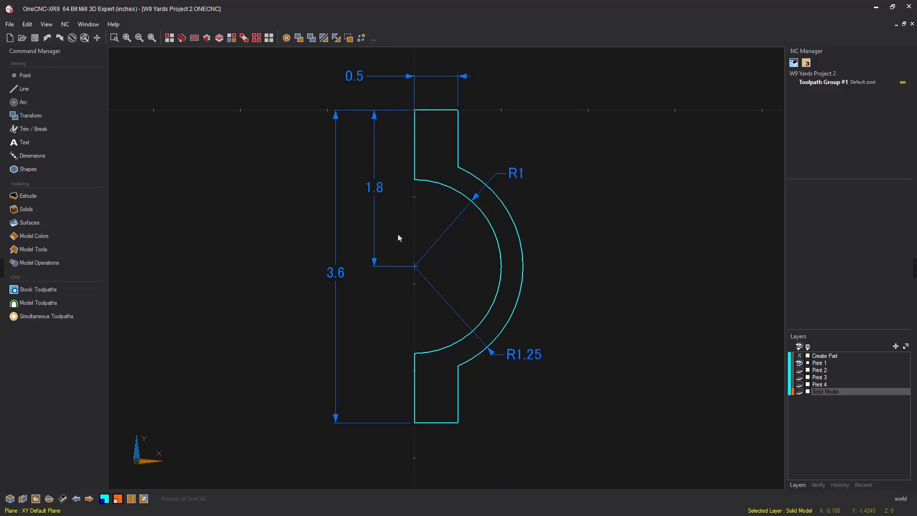
# Hide the Print 1 layer and make Create Part the active layer
pyautogui.click(799, 364)
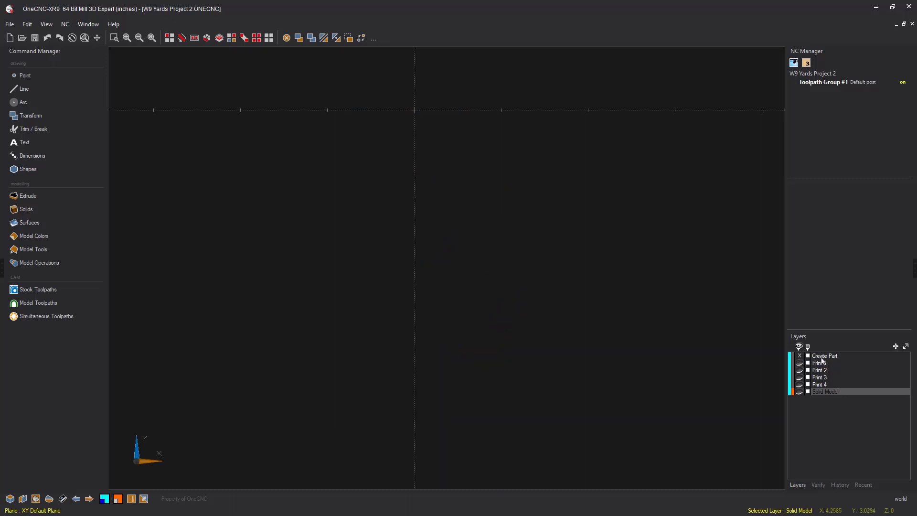
pyautogui.click(822, 357)
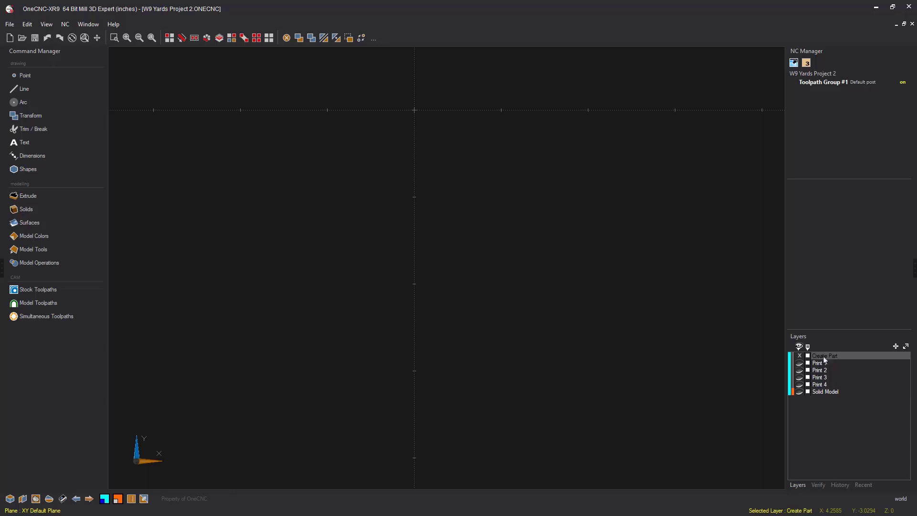
pyautogui.click(800, 364)
pyautogui.click(799, 364)
# Draw a circle of diameter 2 centred at X 0, Y -1.8, Z 0 on the Create Part layer
pyautogui.click(33, 104)
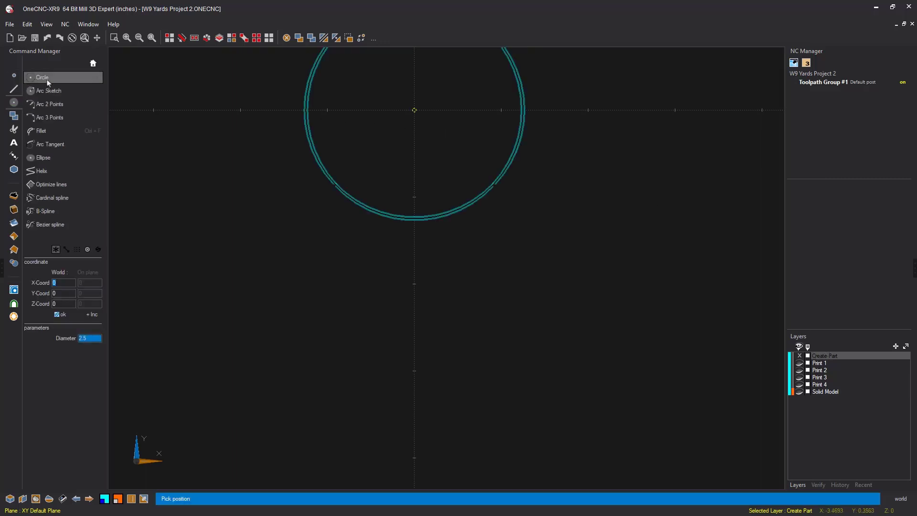
pyautogui.click(81, 339)
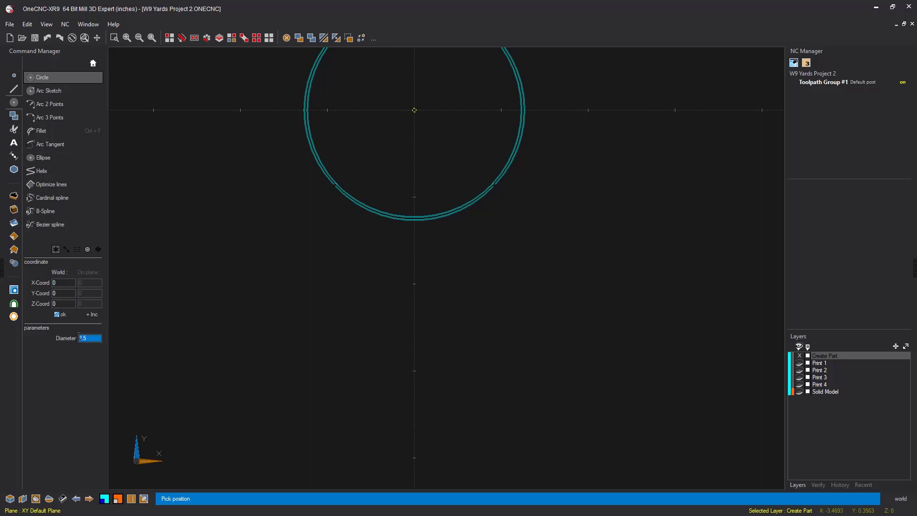
pyautogui.write('2')
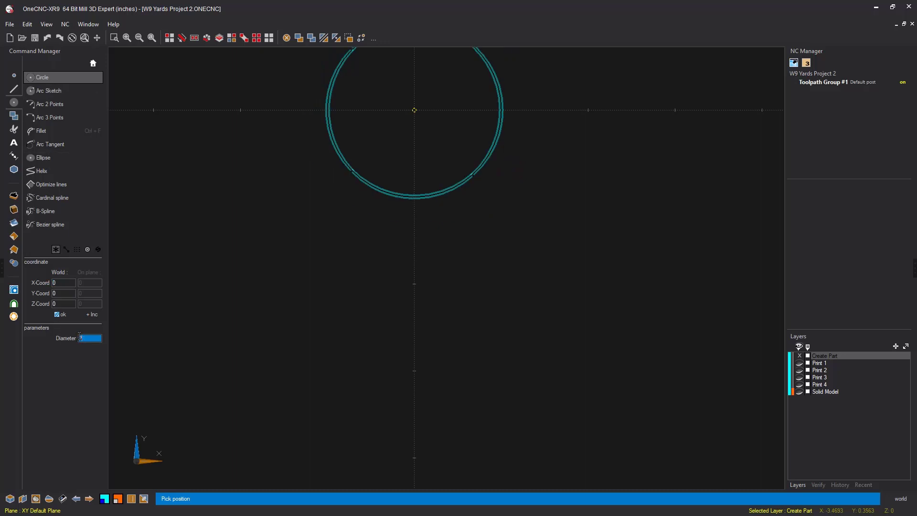
pyautogui.click(64, 295)
pyautogui.write('-1')
pyautogui.press('Return')
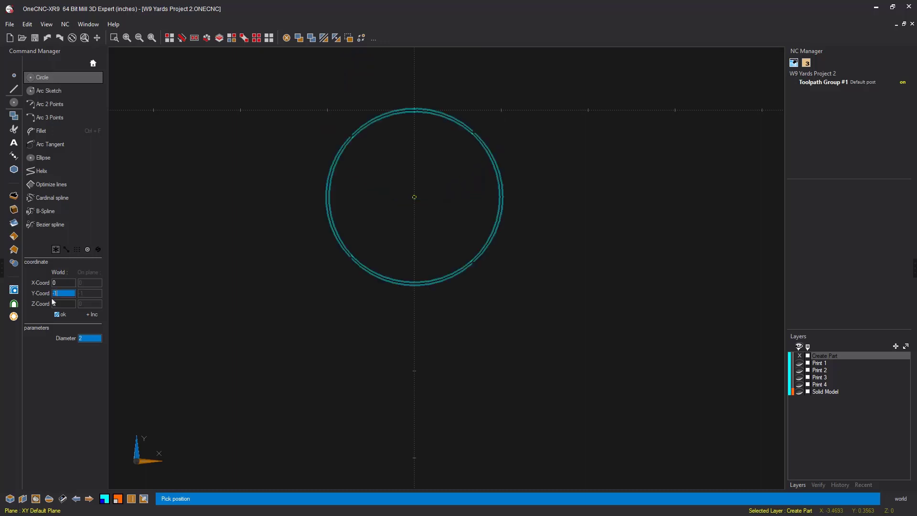
pyautogui.write('-1.8')
pyautogui.press('Return')
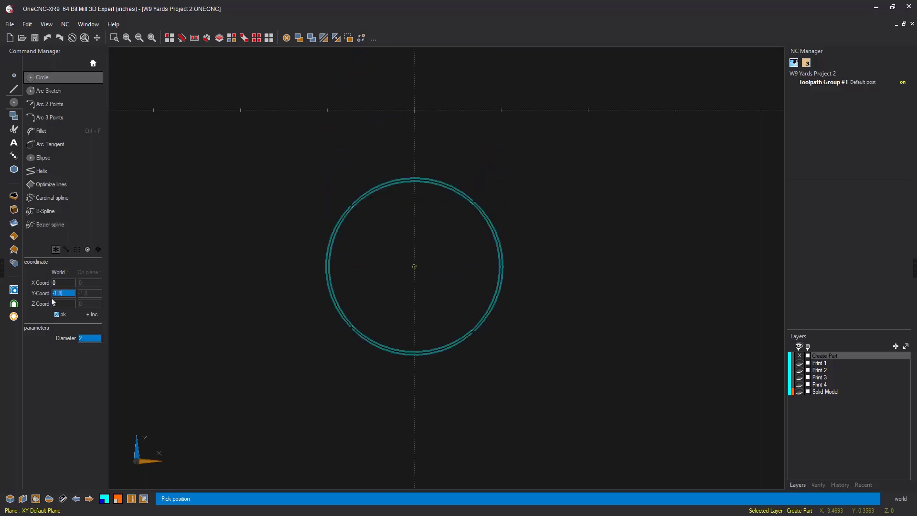
pyautogui.click(59, 314)
pyautogui.press('Escape')
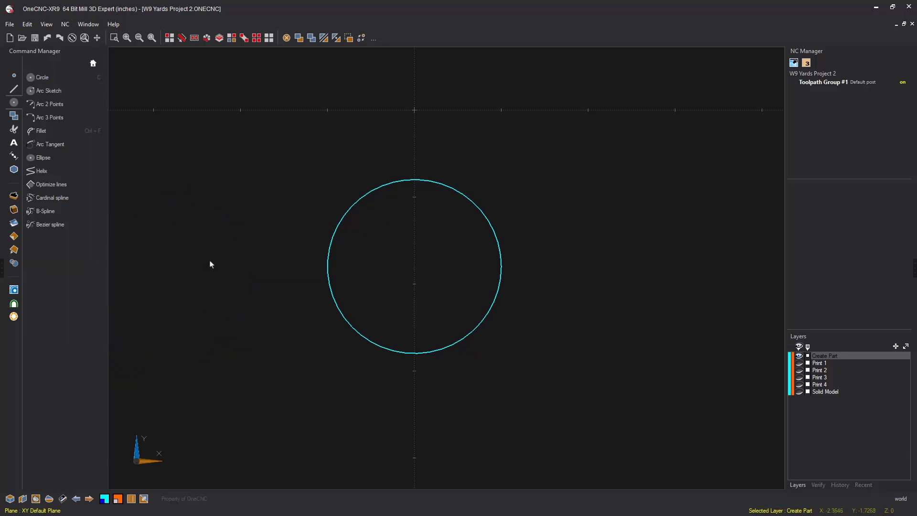
# Compare the new circle with the Print 1 profile, leaving Print 1 hidden and the view set to top
pyautogui.moveTo(381, 262); pyautogui.dragTo(424, 201, button='middle')
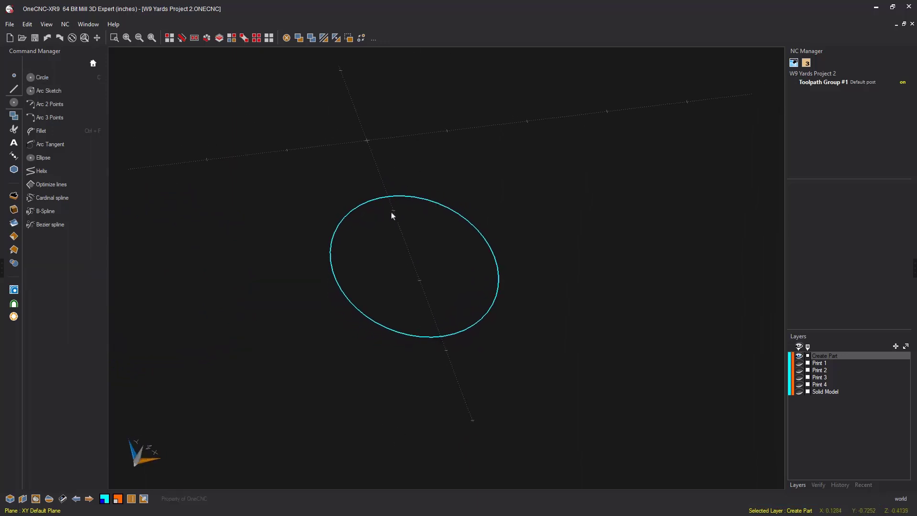
pyautogui.click(799, 364)
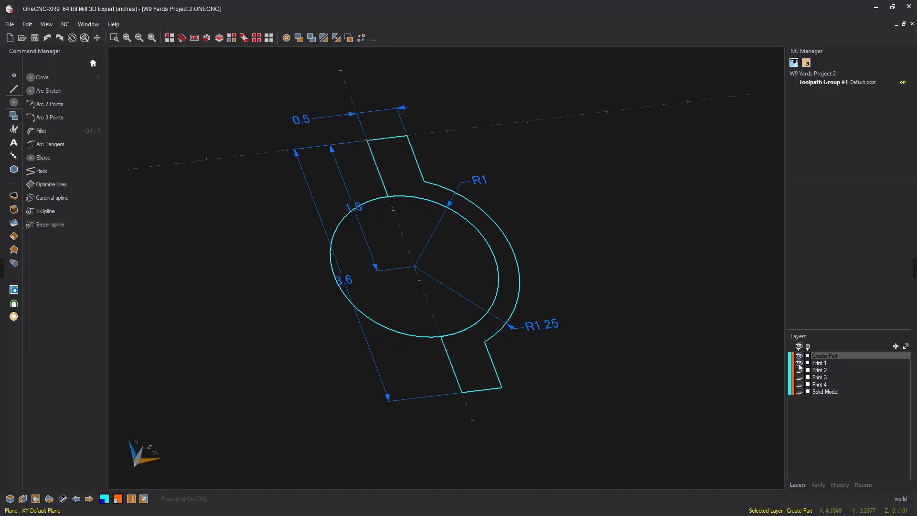
pyautogui.click(800, 364)
pyautogui.click(799, 364)
pyautogui.click(799, 364)
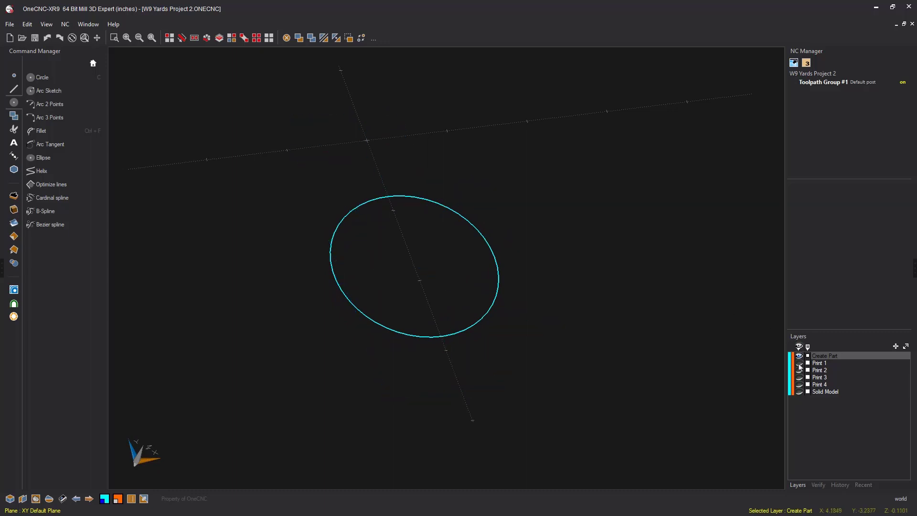
pyautogui.middleClick(639, 271)
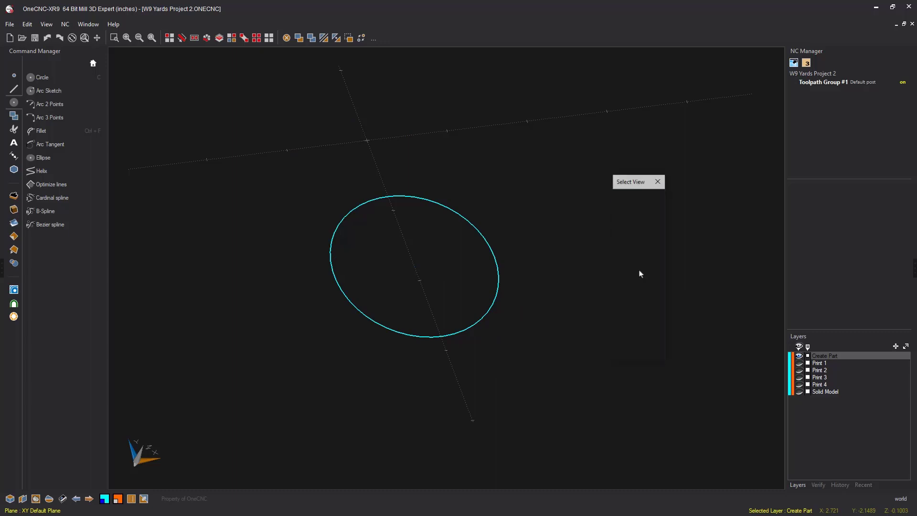
pyautogui.click(609, 289)
pyautogui.scroll(-2, 608, 289)
pyautogui.moveTo(608, 289); pyautogui.dragTo(589, 293, button='middle')
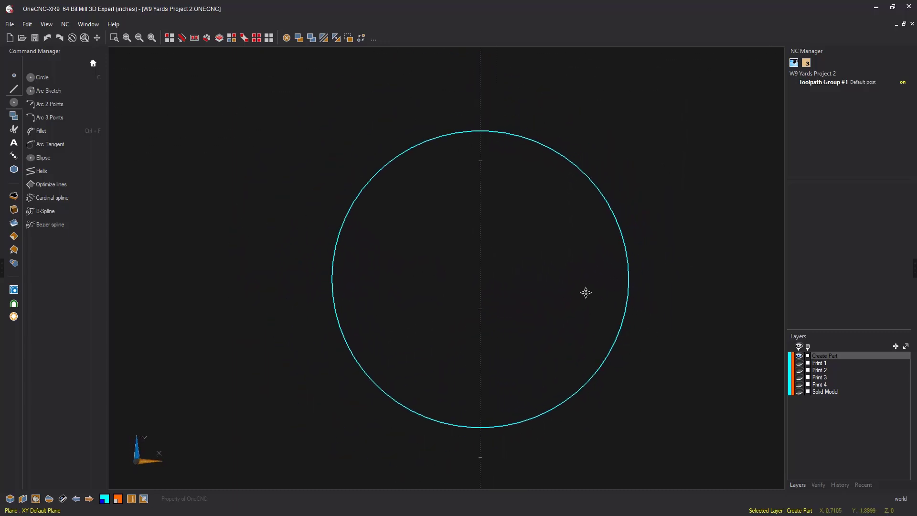
# Draw a second circle of diameter 2.5, concentric with the first circle
pyautogui.click(39, 78)
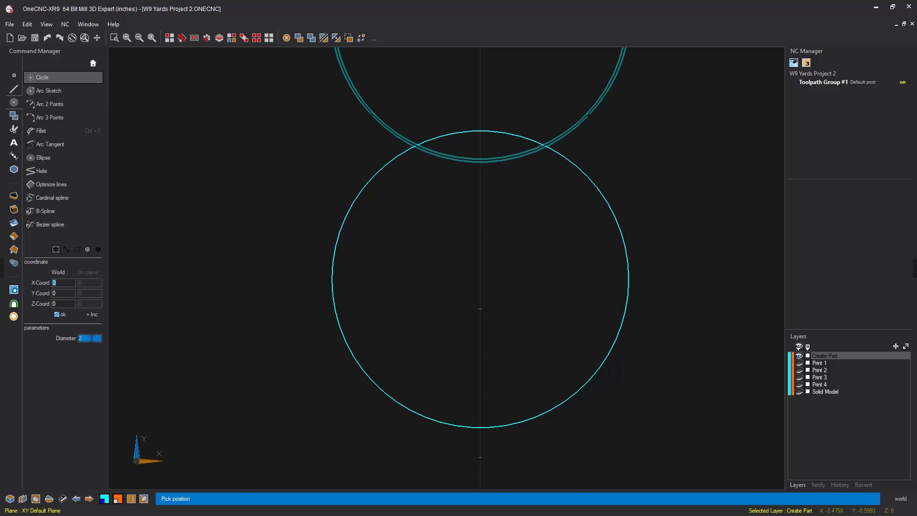
pyautogui.moveTo(92, 338); pyautogui.dragTo(80, 340)
pyautogui.write('2.5')
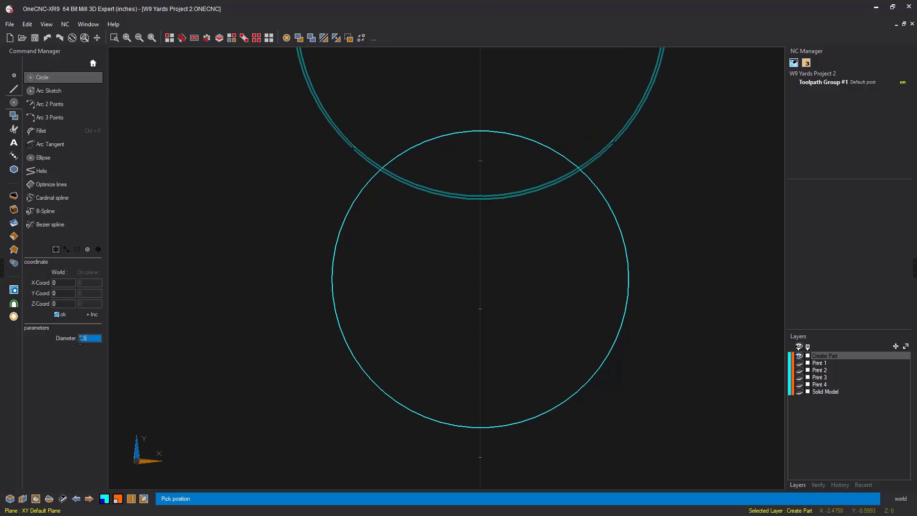
pyautogui.moveTo(91, 337); pyautogui.dragTo(74, 336)
pyautogui.write('1')
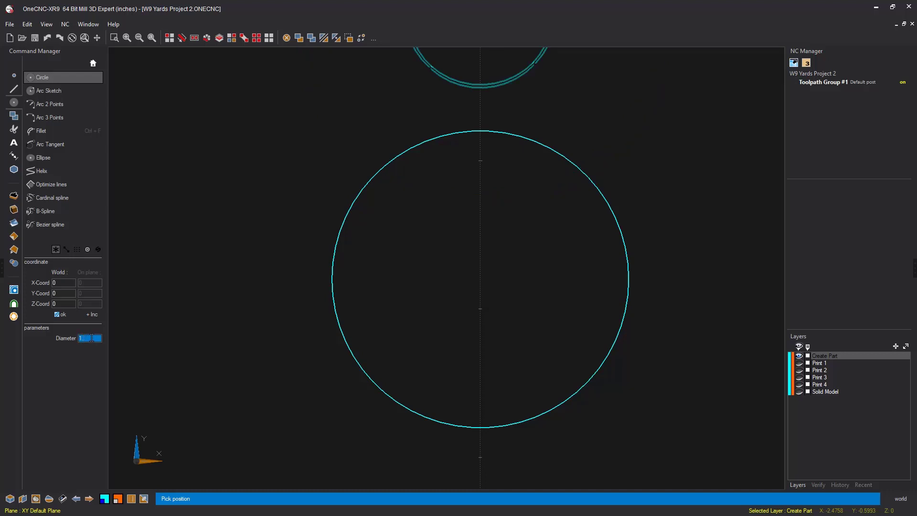
pyautogui.write('.25')
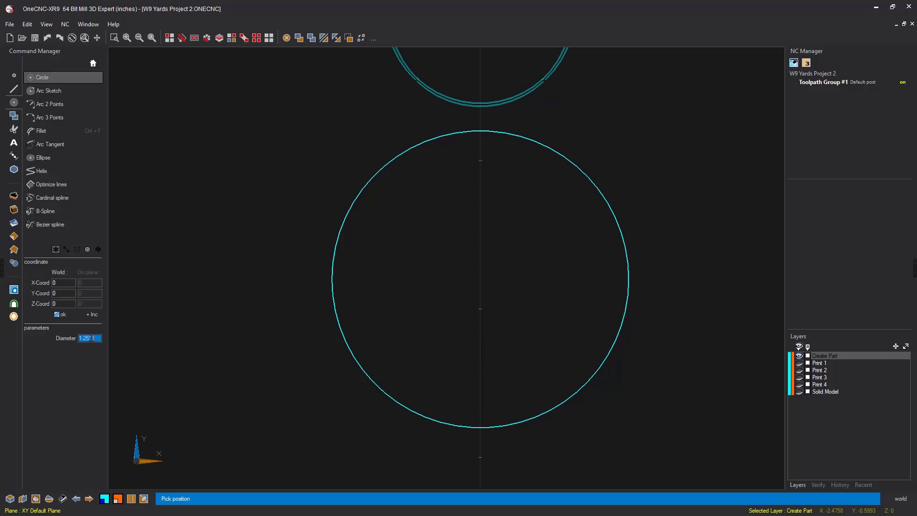
pyautogui.write('2.5')
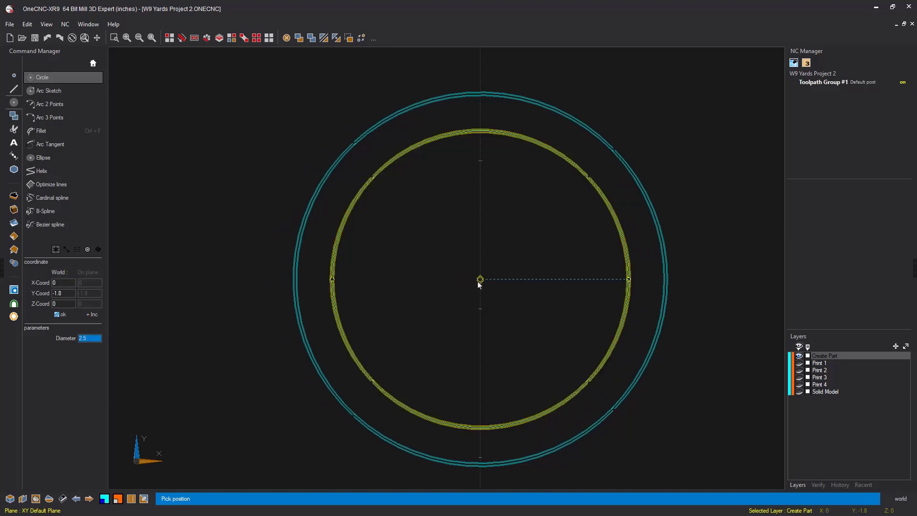
pyautogui.click(480, 280)
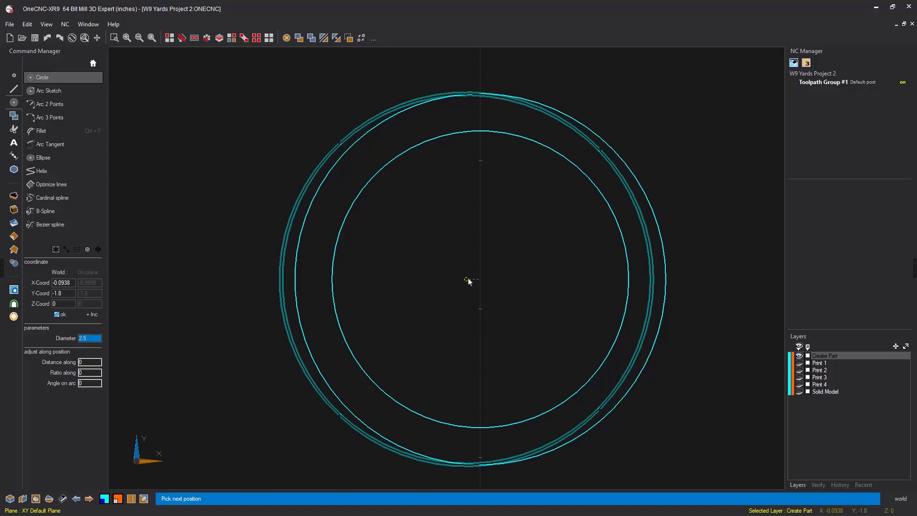
pyautogui.press('Escape')
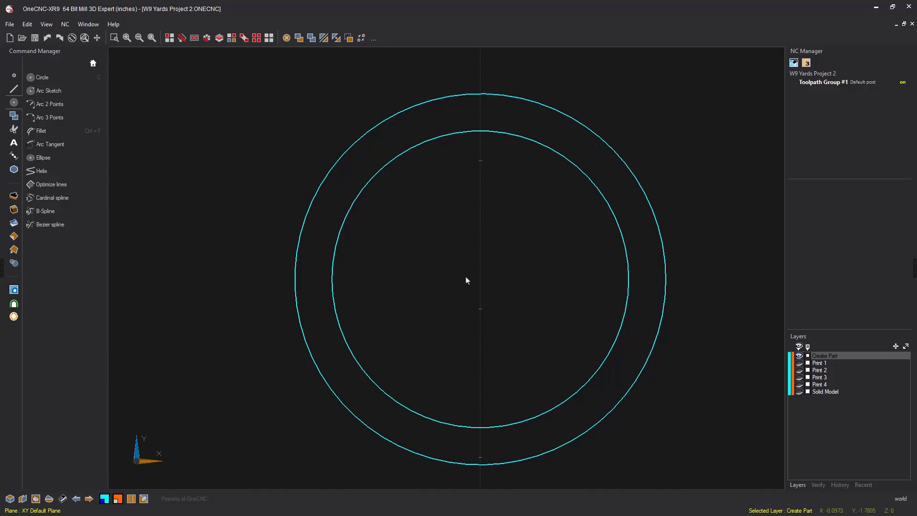
# Check both concentric circles against the Print 1 dimensions, including the rectangular section's size, and hide Print 1 again
pyautogui.moveTo(467, 281); pyautogui.dragTo(469, 277, button='middle')
pyautogui.scroll(-1, 469, 277)
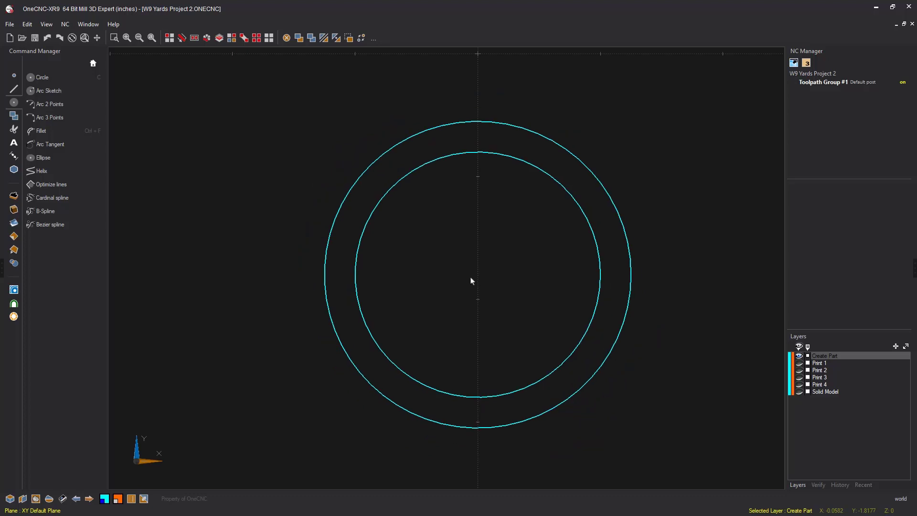
pyautogui.click(798, 364)
pyautogui.click(799, 363)
pyautogui.click(799, 363)
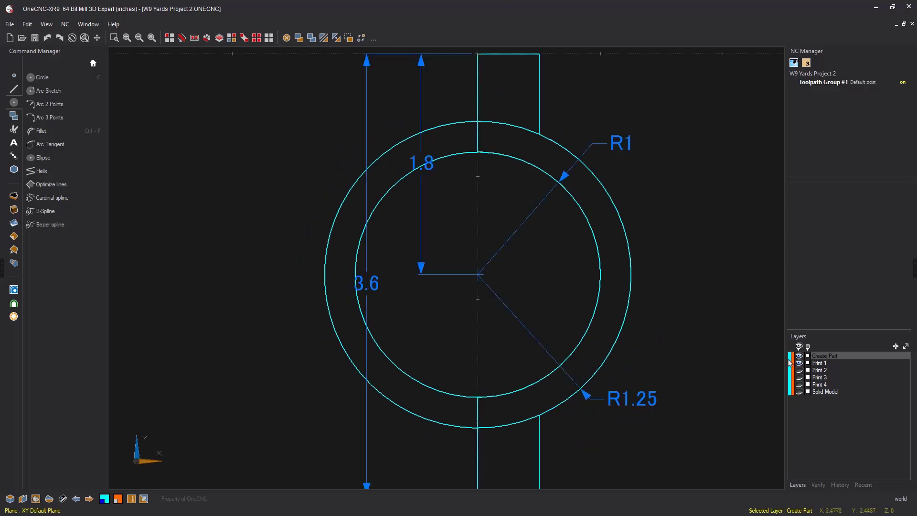
pyautogui.scroll(-2, 620, 327)
pyautogui.moveTo(614, 325); pyautogui.dragTo(564, 326, button='middle')
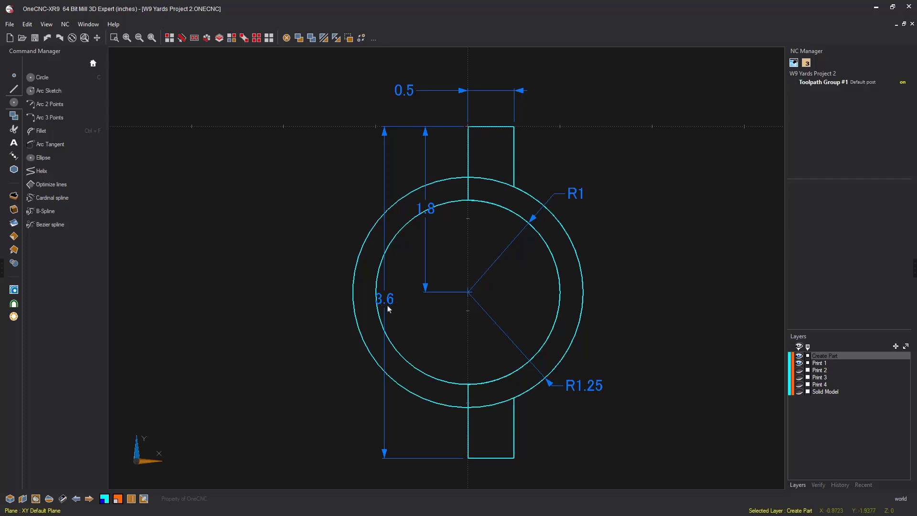
pyautogui.click(799, 364)
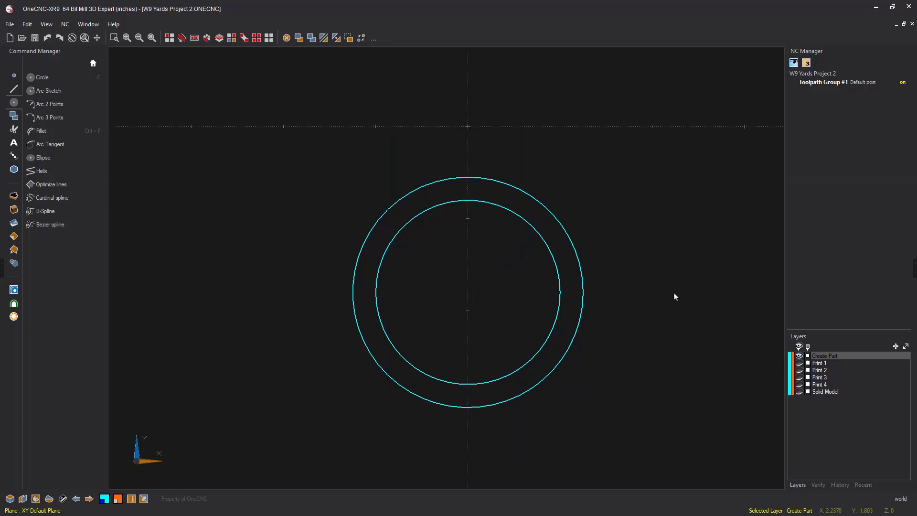
# Draw a rectangle from the origin with length 0.5, height -3.6 and corner radius 0 on the Create Part layer
pyautogui.click(13, 90)
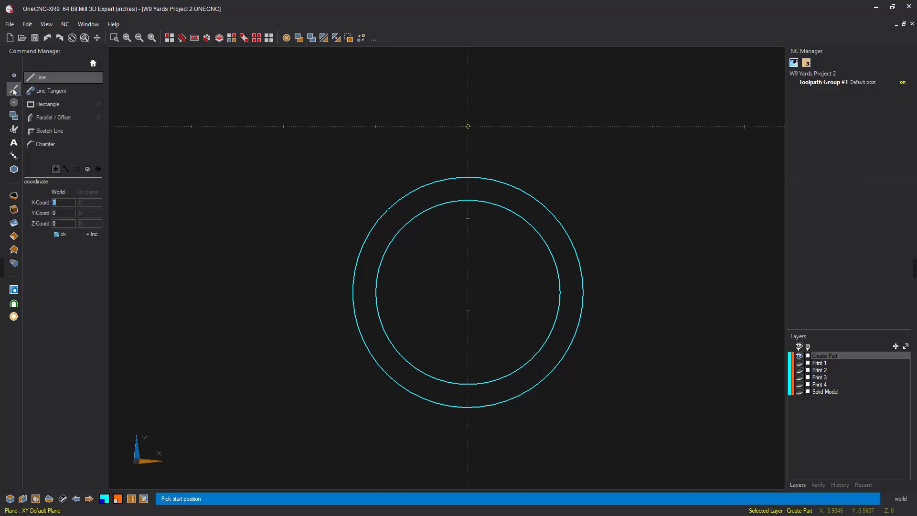
pyautogui.click(50, 103)
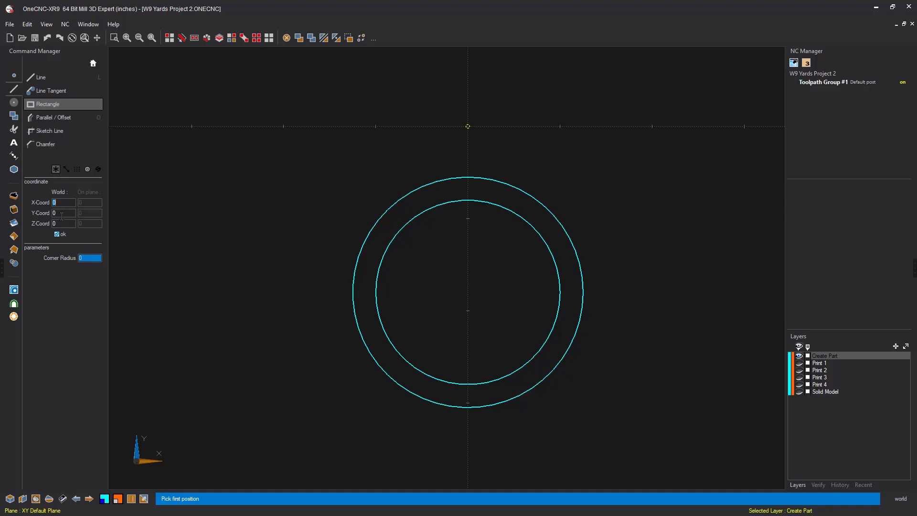
pyautogui.click(60, 235)
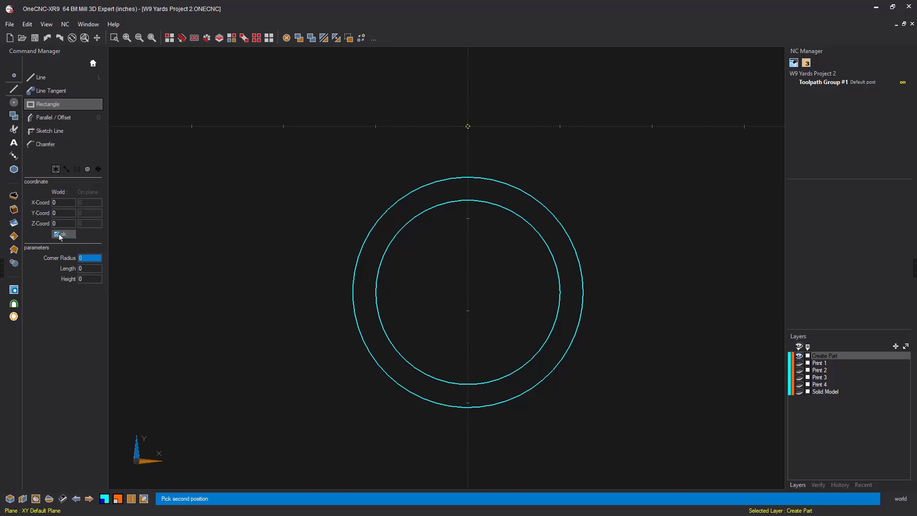
pyautogui.click(81, 269)
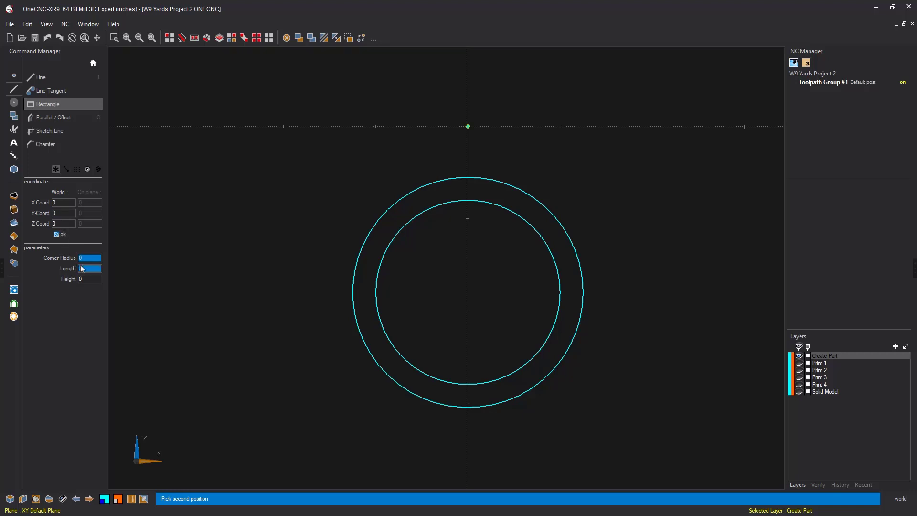
pyautogui.write('.5')
pyautogui.click(89, 280)
pyautogui.write('1')
pyautogui.write('3')
pyautogui.write('.6')
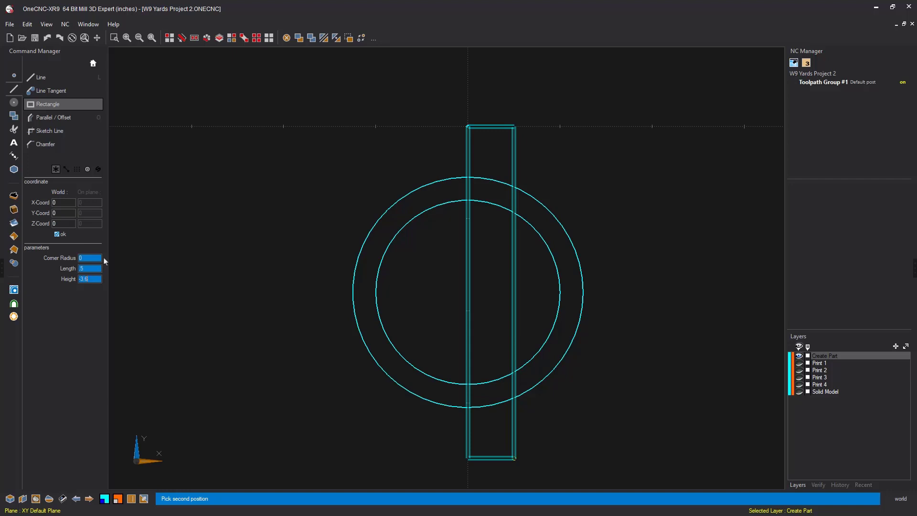
pyautogui.click(61, 234)
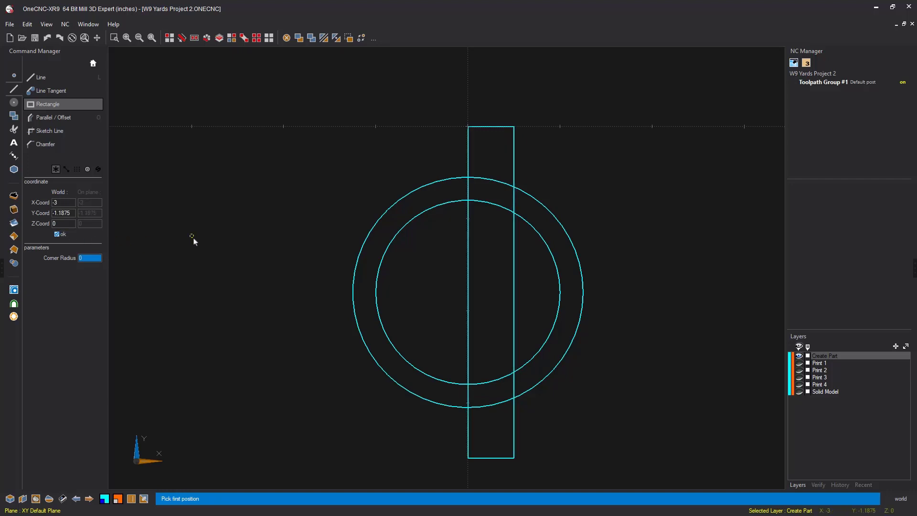
pyautogui.press('Escape')
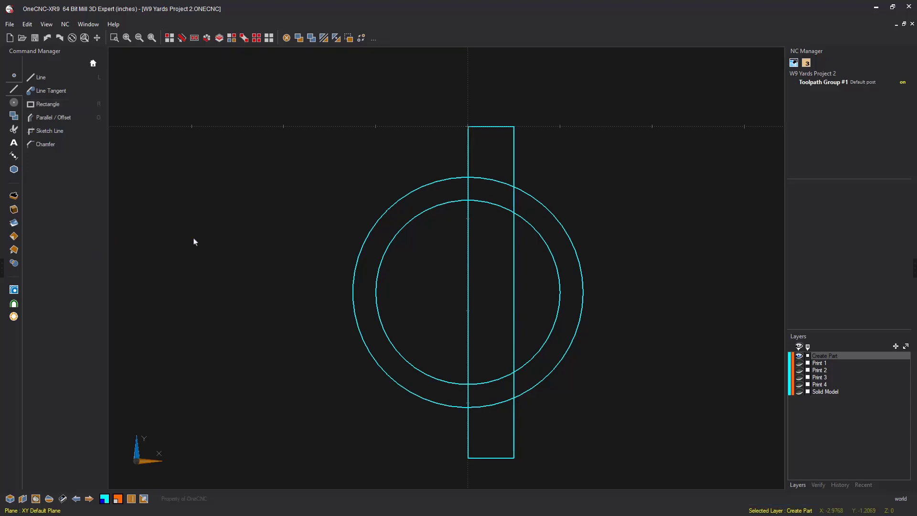
# Compare the rectangle and circles with the Print 1 dimensions, leaving Print 1 hidden
pyautogui.moveTo(312, 254); pyautogui.dragTo(289, 237, button='middle')
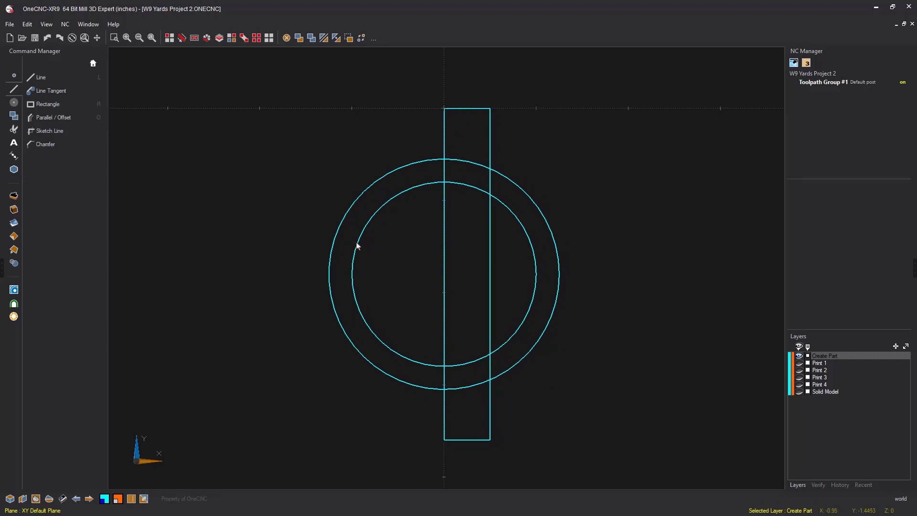
pyautogui.click(800, 364)
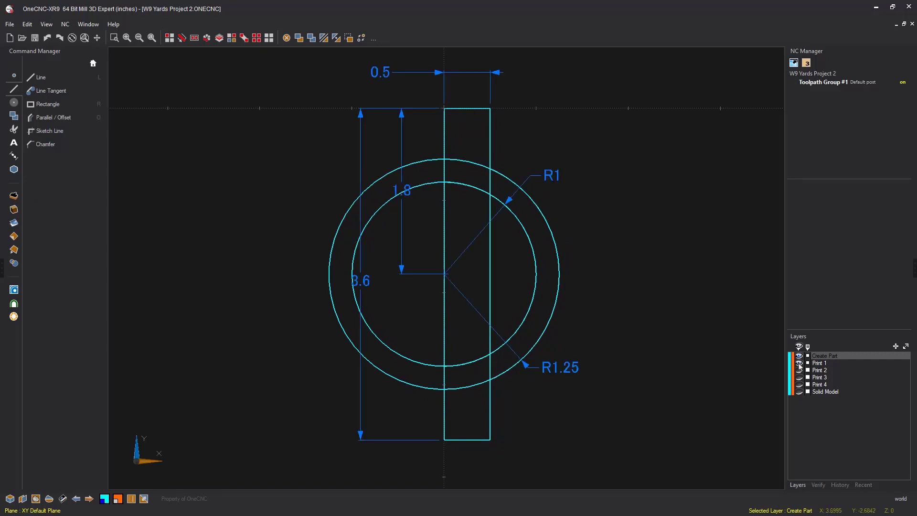
pyautogui.click(800, 364)
pyautogui.click(800, 364)
pyautogui.click(799, 364)
pyautogui.moveTo(592, 289); pyautogui.dragTo(571, 272, button='middle')
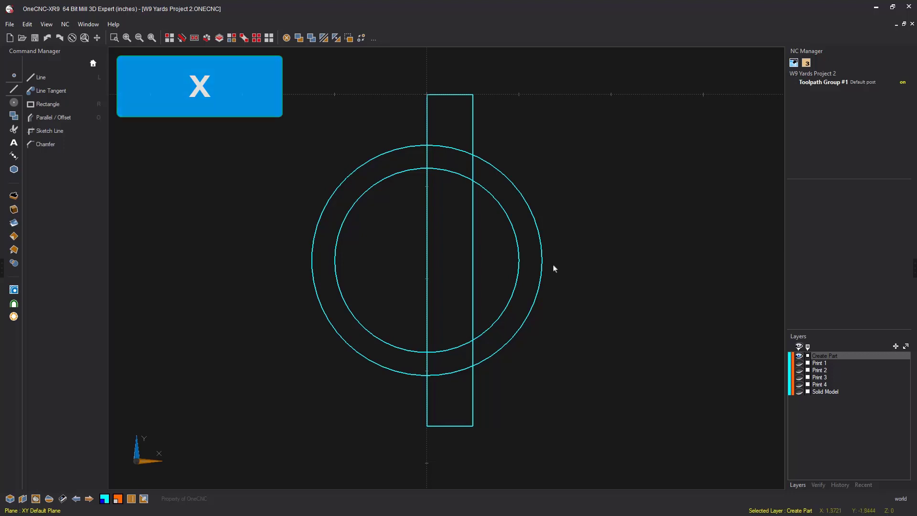
# Trim away the left halves of both circles and the rectangle's vertical sides inside the inner circle using Scissors
pyautogui.click(14, 134)
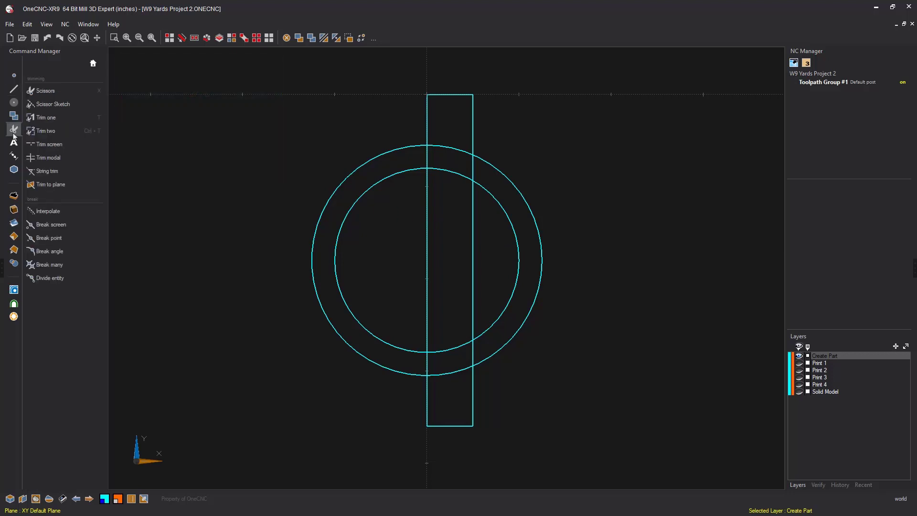
pyautogui.click(43, 92)
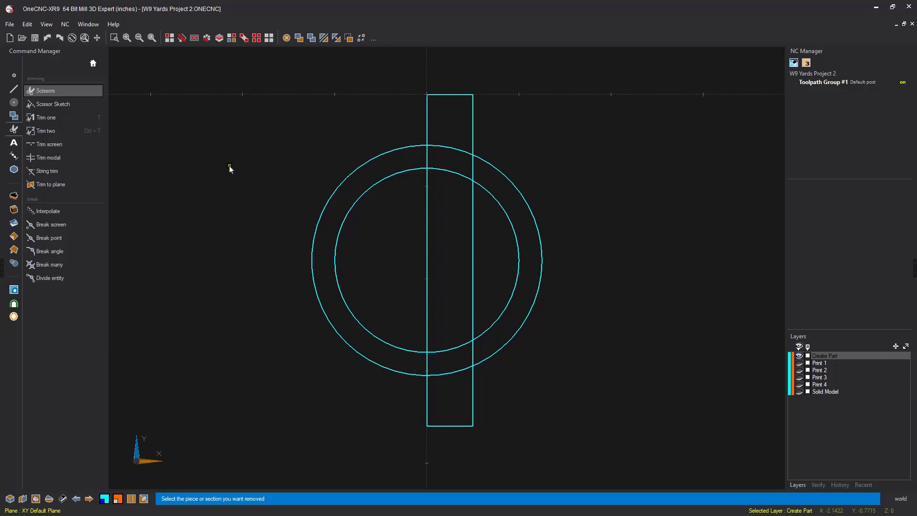
pyautogui.click(310, 260)
pyautogui.click(335, 266)
pyautogui.click(427, 261)
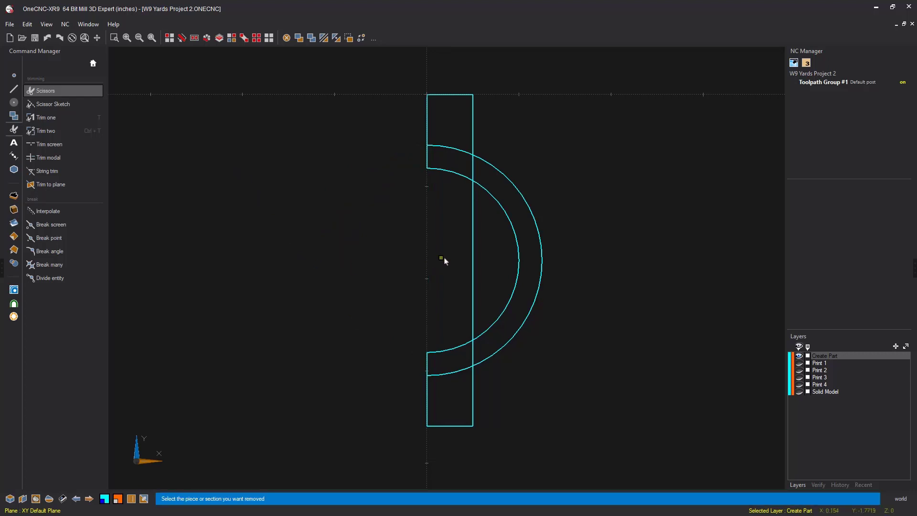
pyautogui.click(473, 253)
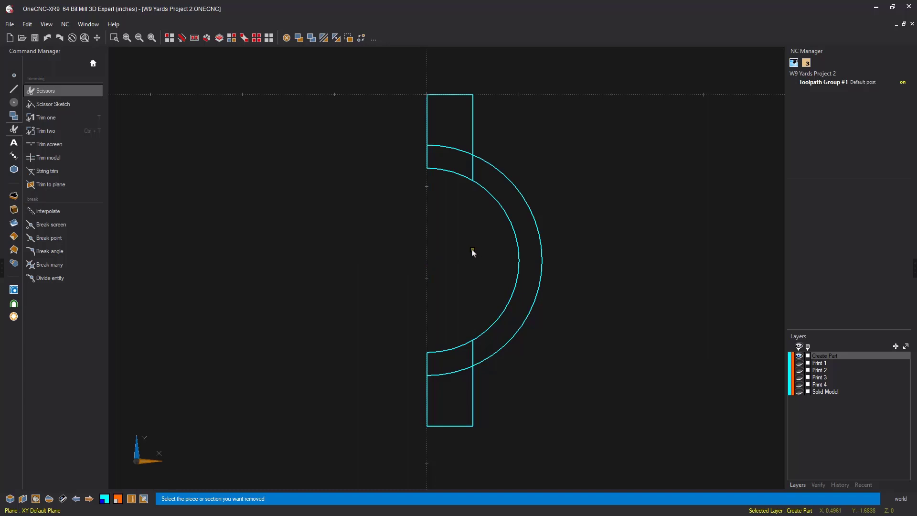
# Trim the outer arc pieces inside the rectangle and the rectangle's right-side pieces between the two arcs
pyautogui.click(450, 147)
pyautogui.click(474, 170)
pyautogui.click(473, 354)
pyautogui.click(452, 372)
pyautogui.rightClick(624, 264)
# Check the trimmed profile against the Print 1 dimensions and hide Print 1 again
pyautogui.moveTo(571, 262); pyautogui.dragTo(545, 268, button='middle')
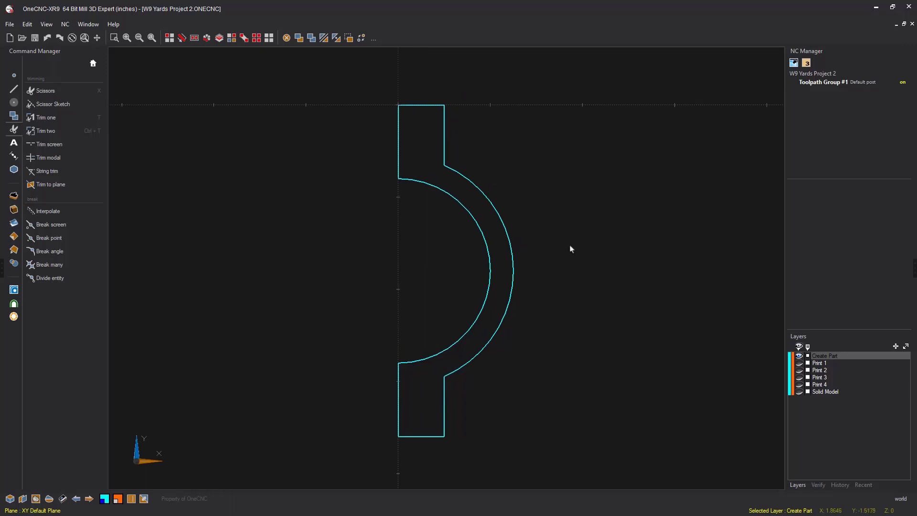
pyautogui.click(800, 364)
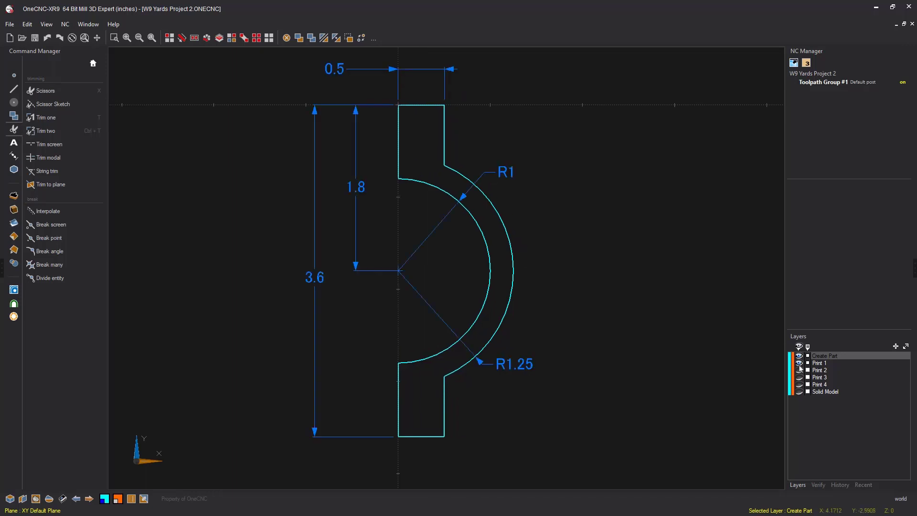
pyautogui.click(800, 364)
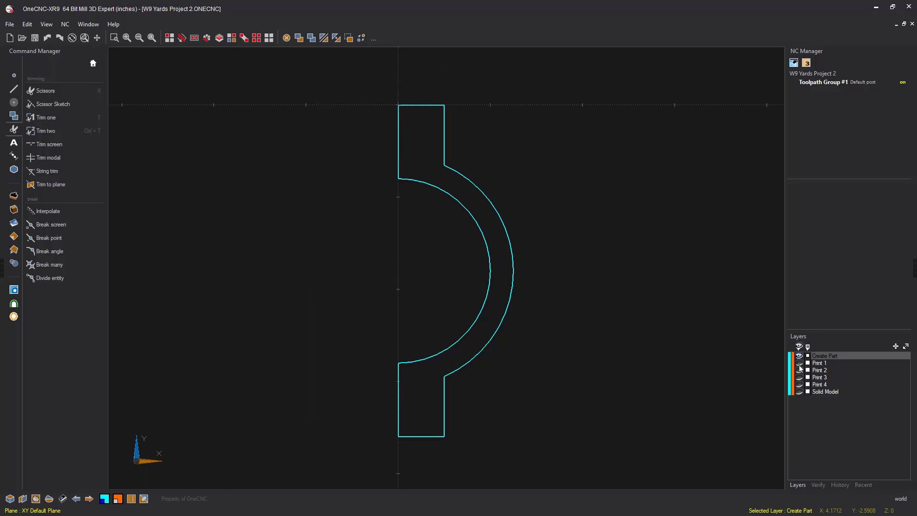
pyautogui.click(800, 364)
pyautogui.click(800, 364)
# Examine the Print 2 offset, fillet radius and side-view depth against the trimmed profile, leaving Print 2 hidden
pyautogui.click(800, 371)
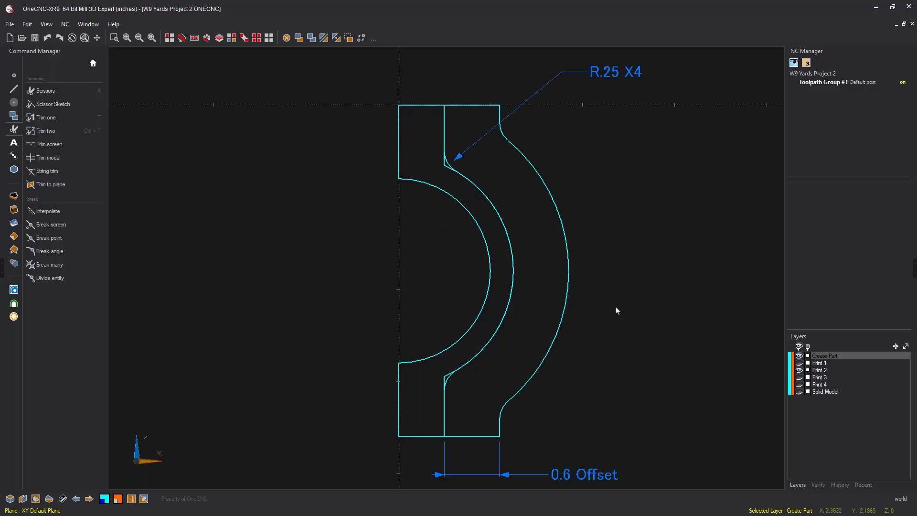
pyautogui.scroll(-1, 617, 311)
pyautogui.scroll(-2, 616, 310)
pyautogui.moveTo(617, 311); pyautogui.dragTo(559, 244, button='middle')
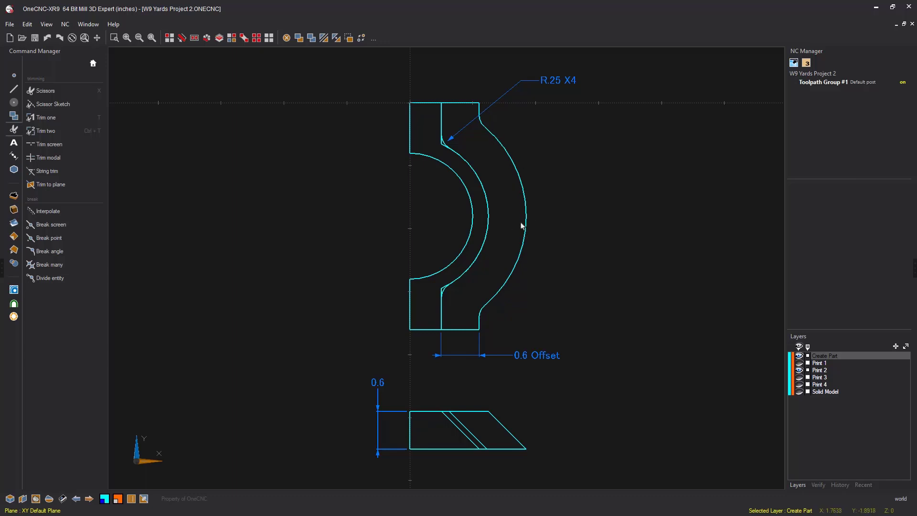
pyautogui.click(799, 370)
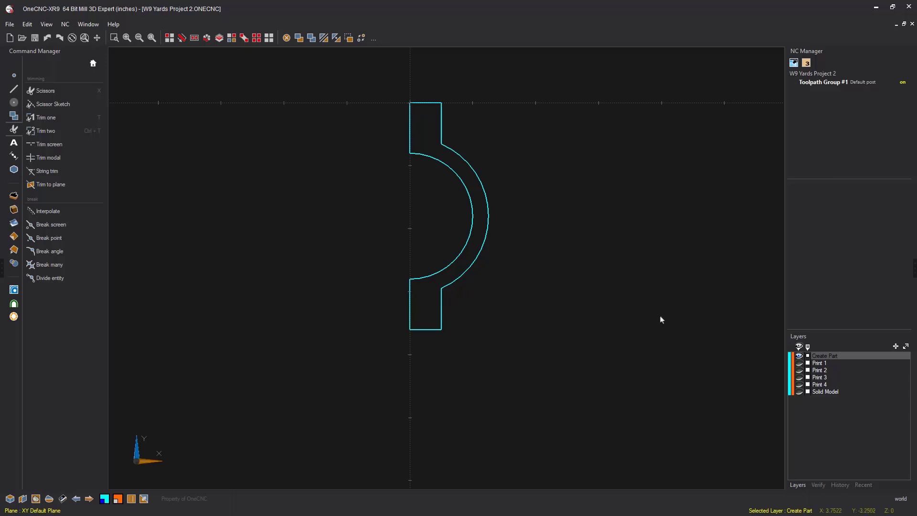
pyautogui.click(799, 371)
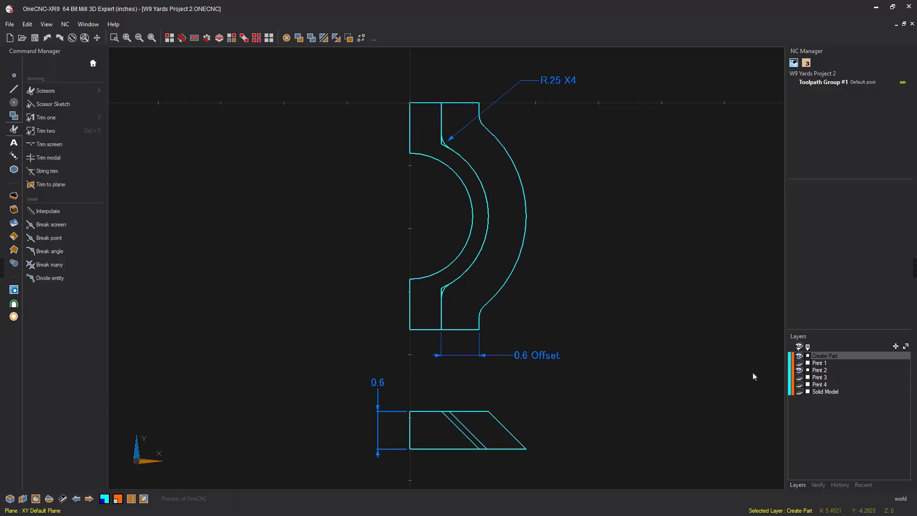
pyautogui.click(799, 370)
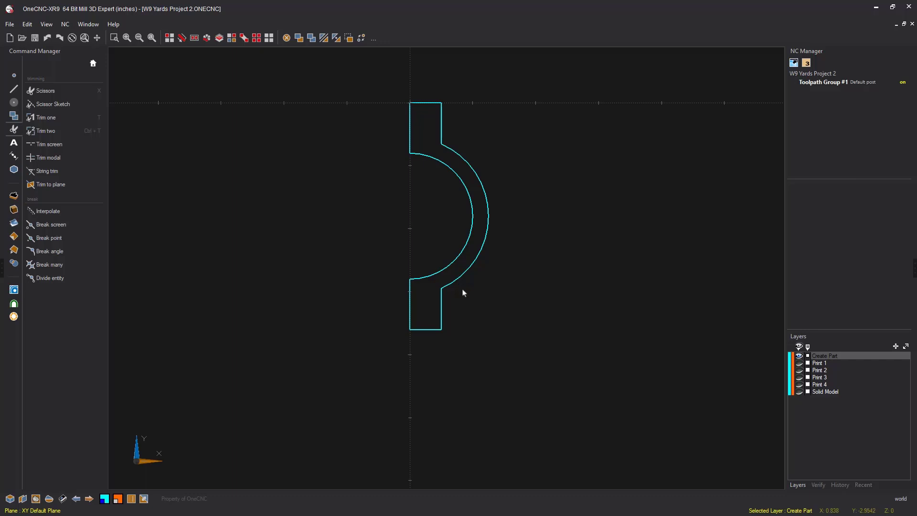
# Copy the entire profile by an increment of -0.6 in Z using Copy move, and clear the selection
pyautogui.moveTo(463, 308)
pyautogui.mouseDown(button='middle')
pyautogui.moveTo(468, 337)
pyautogui.moveTo(446, 213)
pyautogui.moveTo(412, 252)
pyautogui.mouseUp(button='middle')
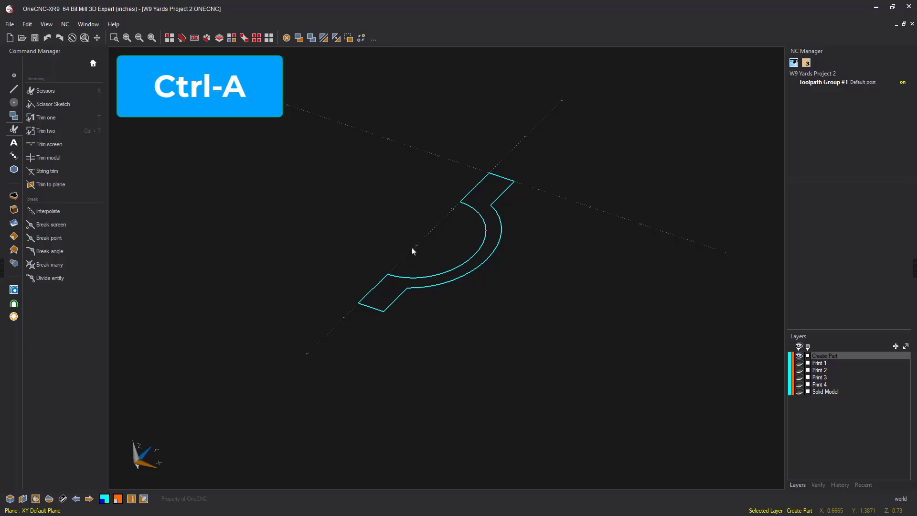
pyautogui.hotkey('ctrl', 'a')
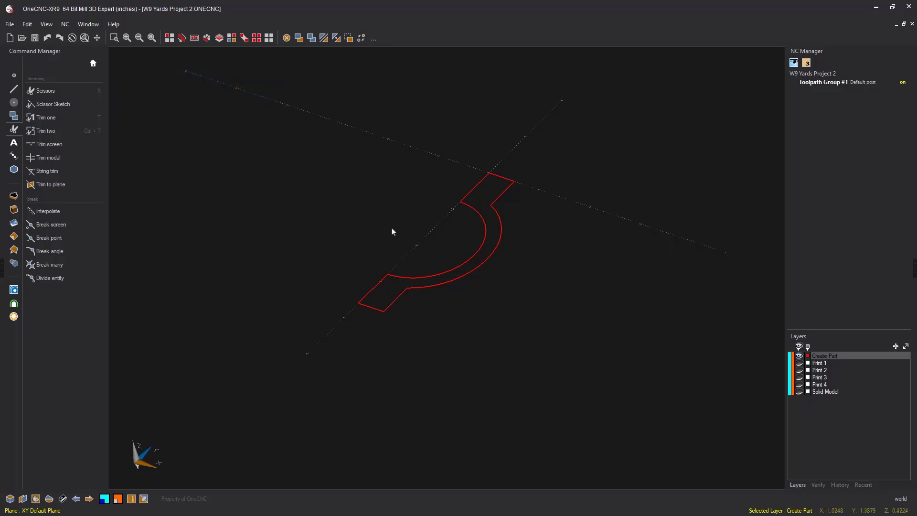
pyautogui.click(312, 38)
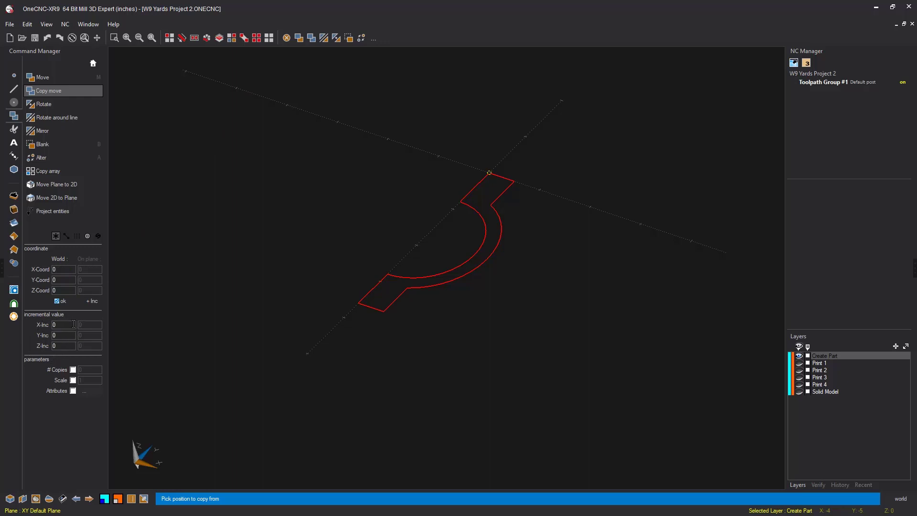
pyautogui.click(86, 301)
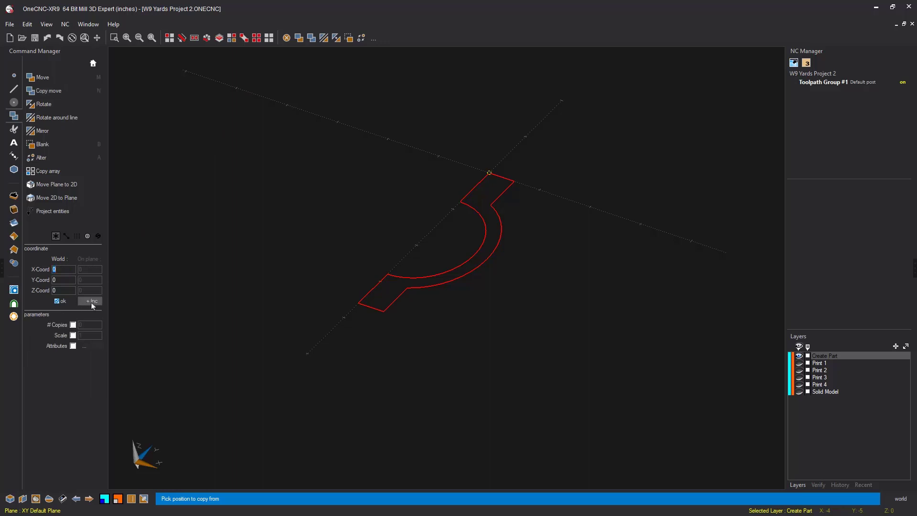
pyautogui.click(92, 302)
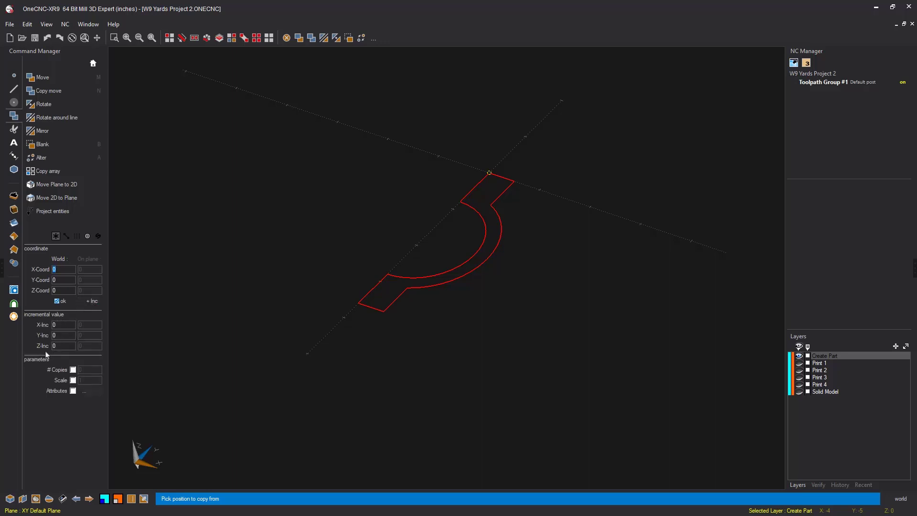
pyautogui.click(62, 348)
pyautogui.write('-')
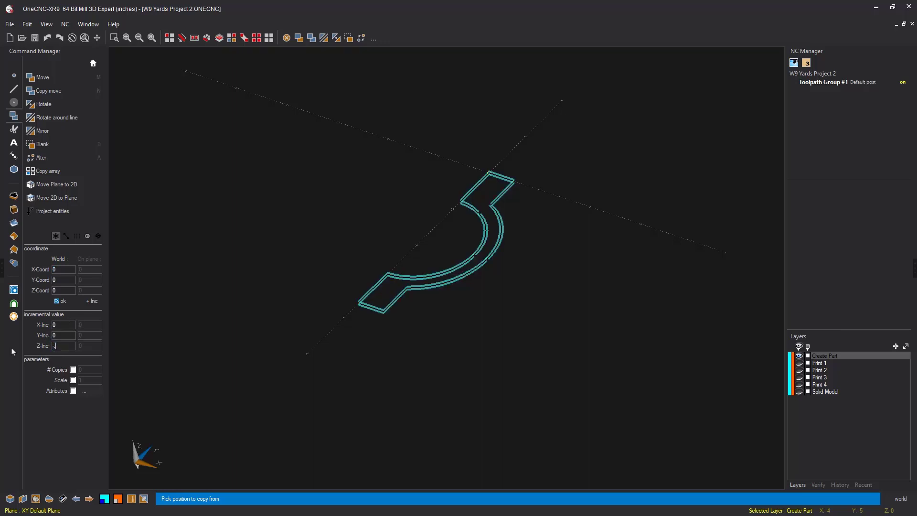
pyautogui.write('6')
pyautogui.press('Return')
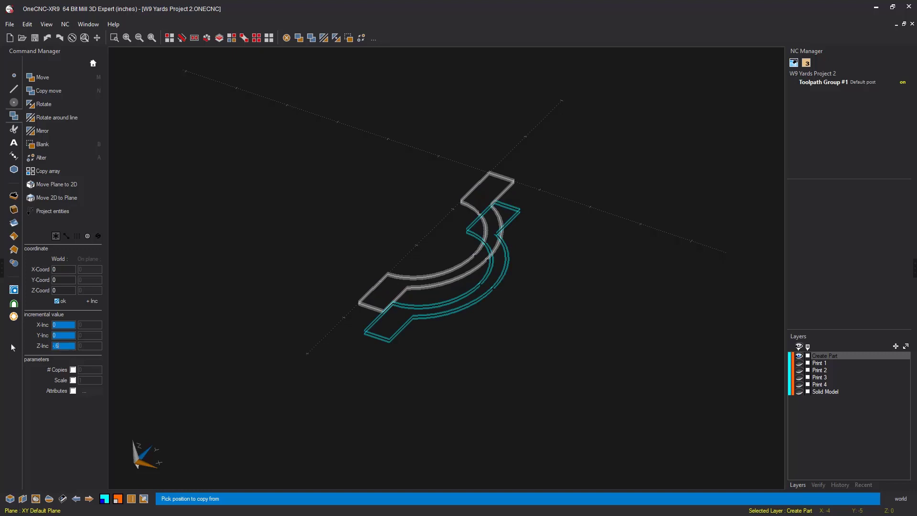
pyautogui.click(57, 302)
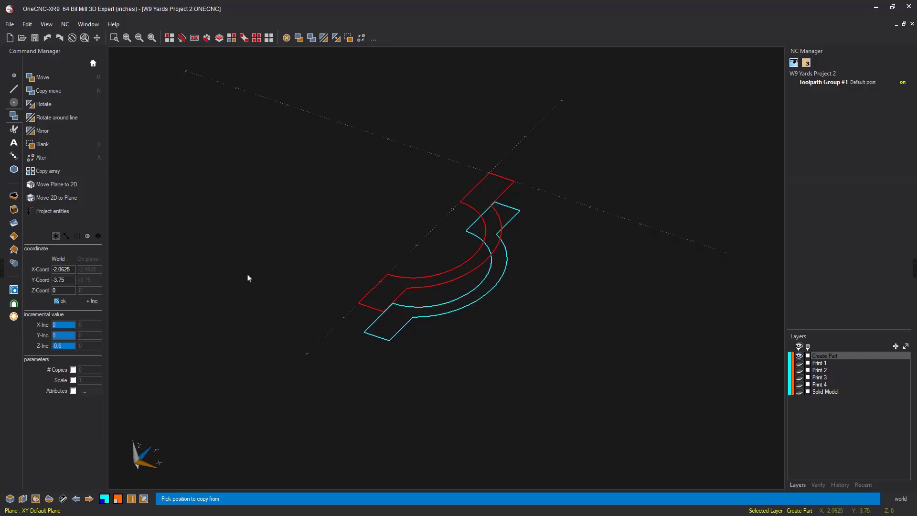
pyautogui.press('Escape')
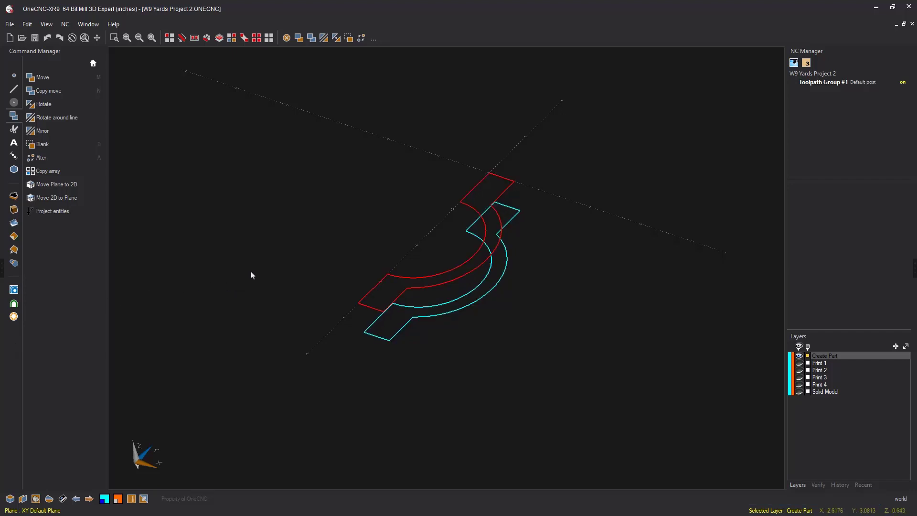
pyautogui.scroll(2, 467, 271)
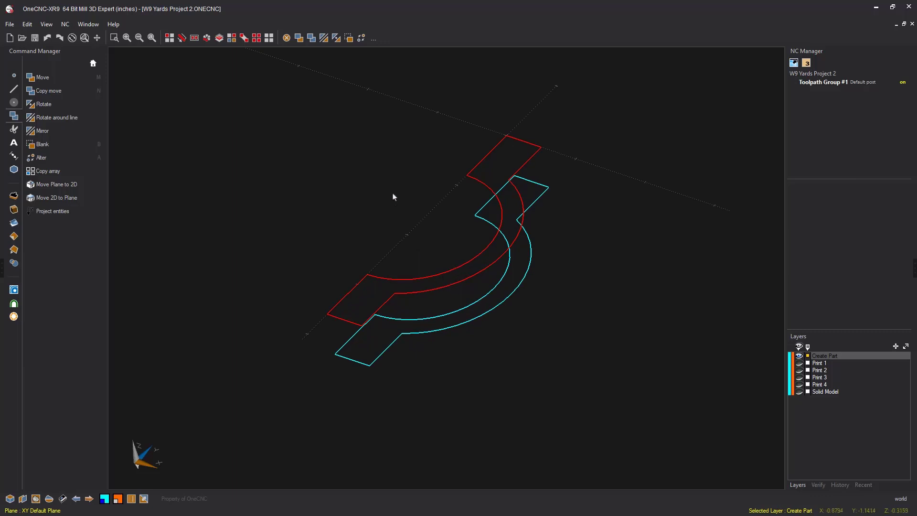
pyautogui.click(269, 38)
pyautogui.moveTo(389, 282)
pyautogui.mouseDown(button='middle')
pyautogui.moveTo(375, 231)
pyautogui.moveTo(370, 256)
pyautogui.moveTo(411, 260)
pyautogui.moveTo(391, 268)
pyautogui.mouseUp(button='middle')
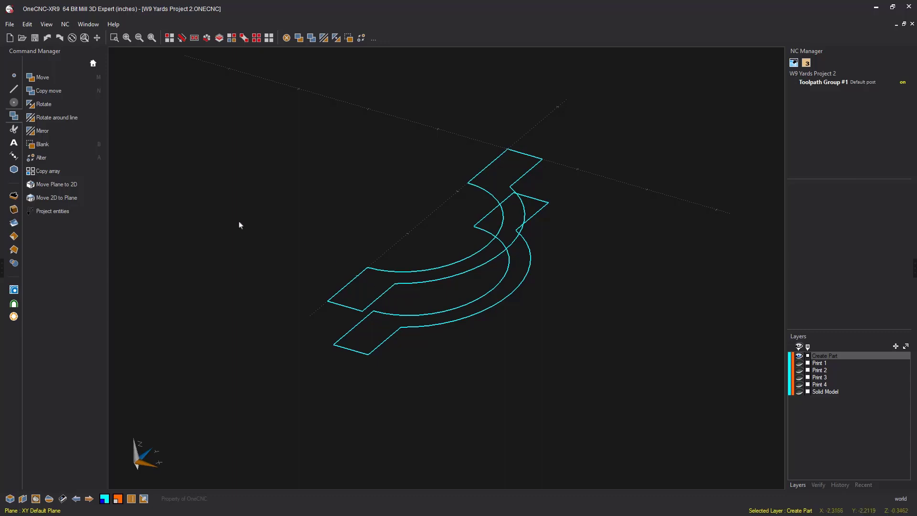
# Offset the lower profile's outer line-arc-line chain outward by 0.6 using Advanced offset on the arrow side, without continuing the offset
pyautogui.click(14, 169)
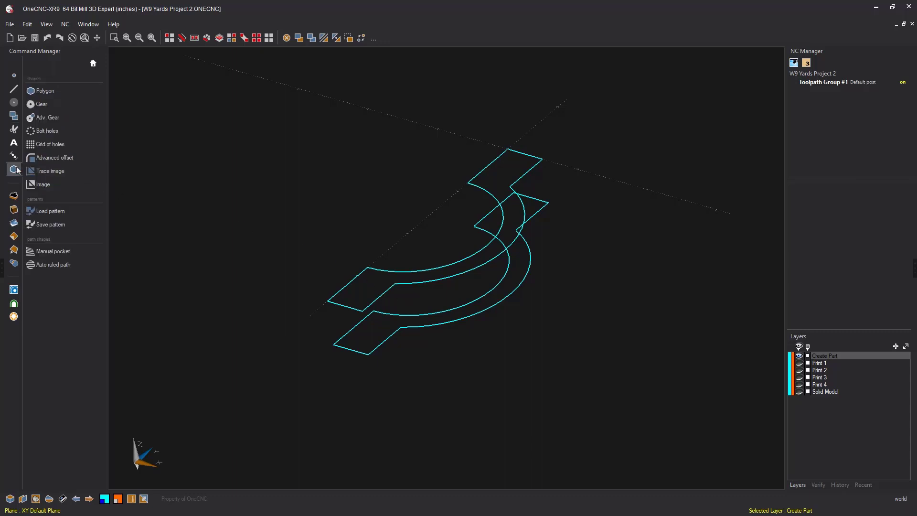
pyautogui.click(53, 159)
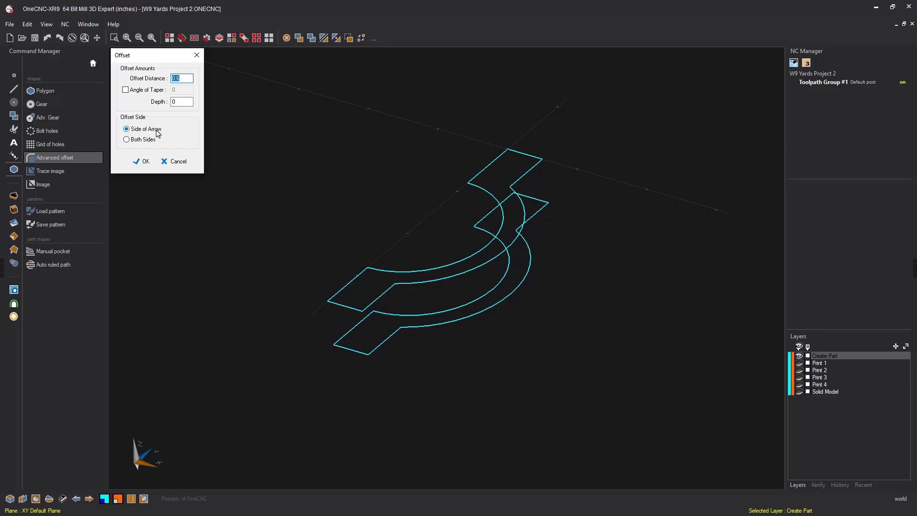
pyautogui.click(143, 162)
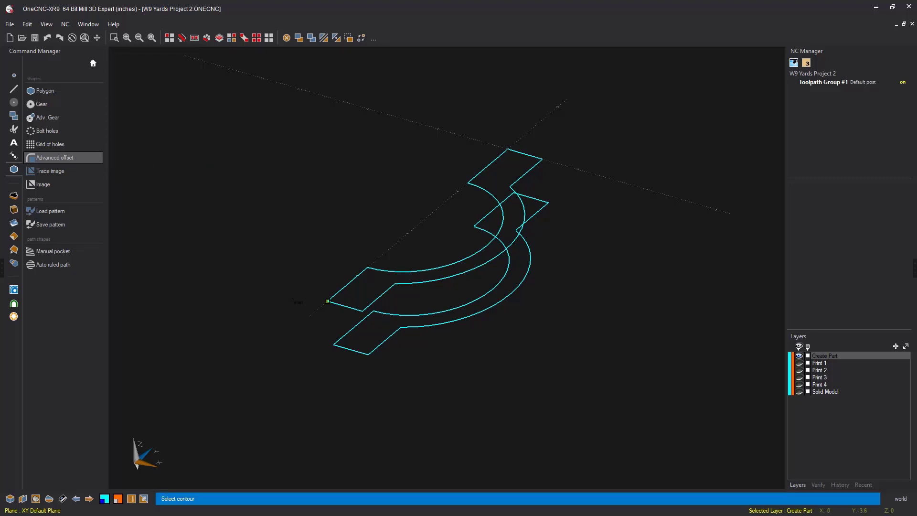
pyautogui.click(379, 345)
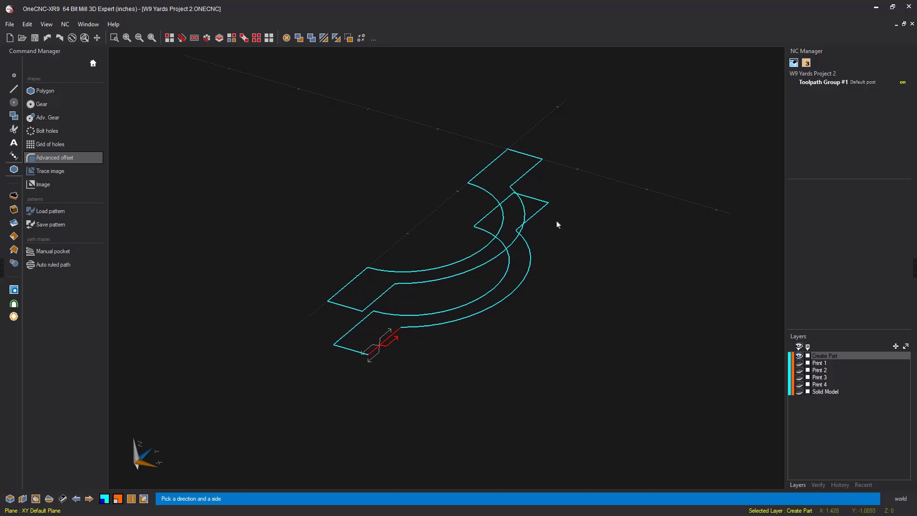
pyautogui.click(390, 347)
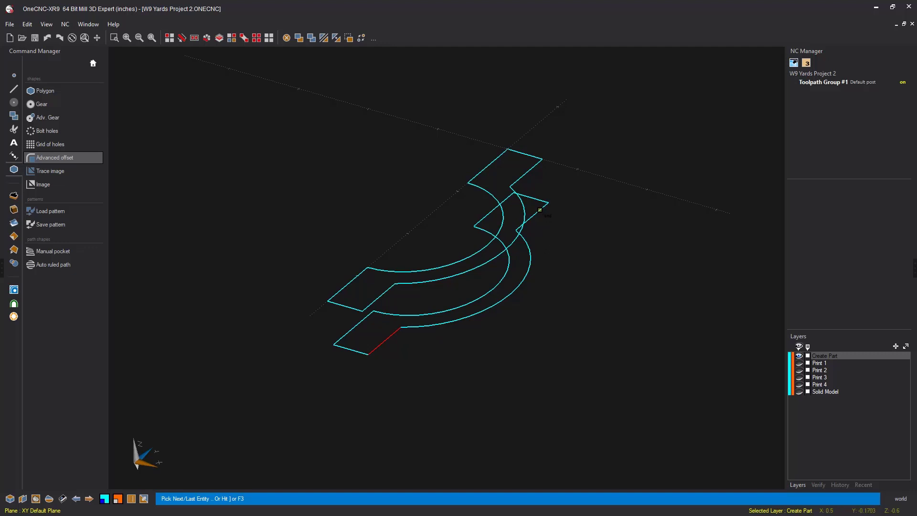
pyautogui.click(540, 210)
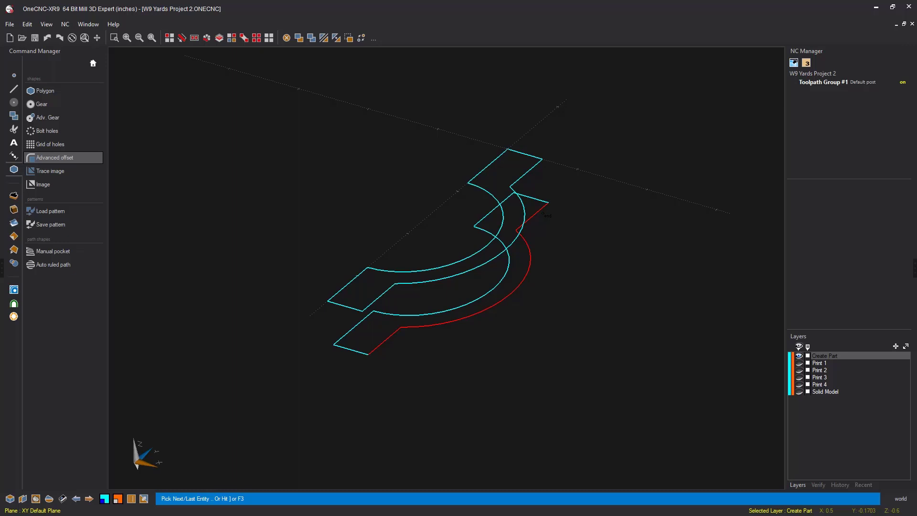
pyautogui.click(543, 214)
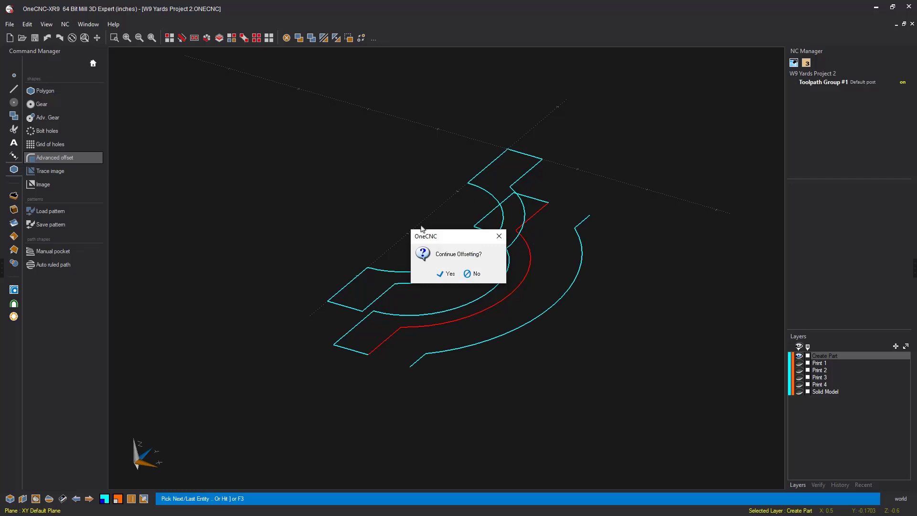
pyautogui.click(477, 274)
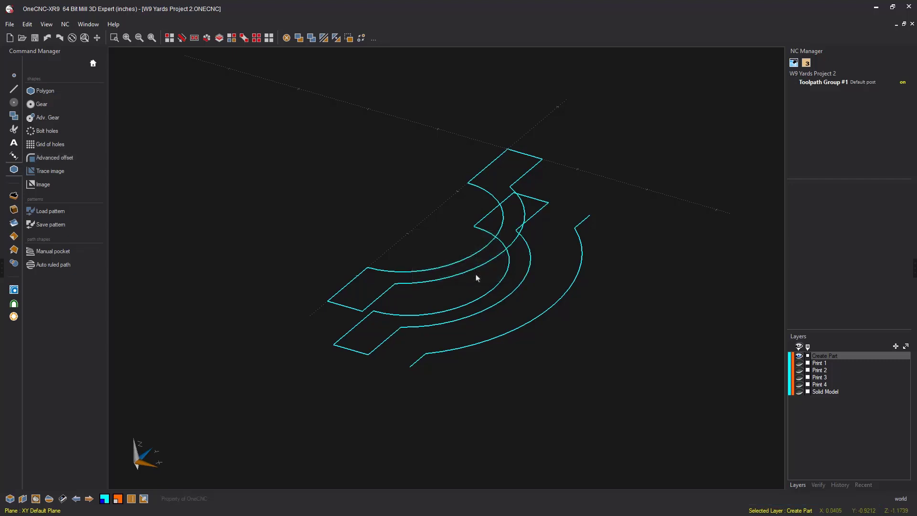
# Delete the lower profile's original outer arc and its two adjoining straight lines, keeping the offset chain
pyautogui.moveTo(486, 313)
pyautogui.mouseDown(button='middle')
pyautogui.moveTo(485, 288)
pyautogui.moveTo(505, 320)
pyautogui.moveTo(498, 318)
pyautogui.mouseUp(button='middle')
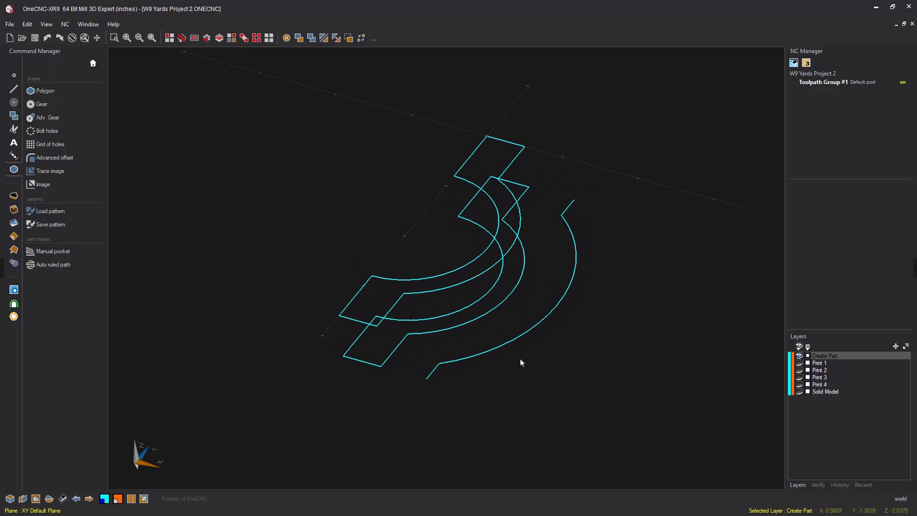
pyautogui.moveTo(521, 363); pyautogui.dragTo(487, 344, button='middle')
pyautogui.press('s')
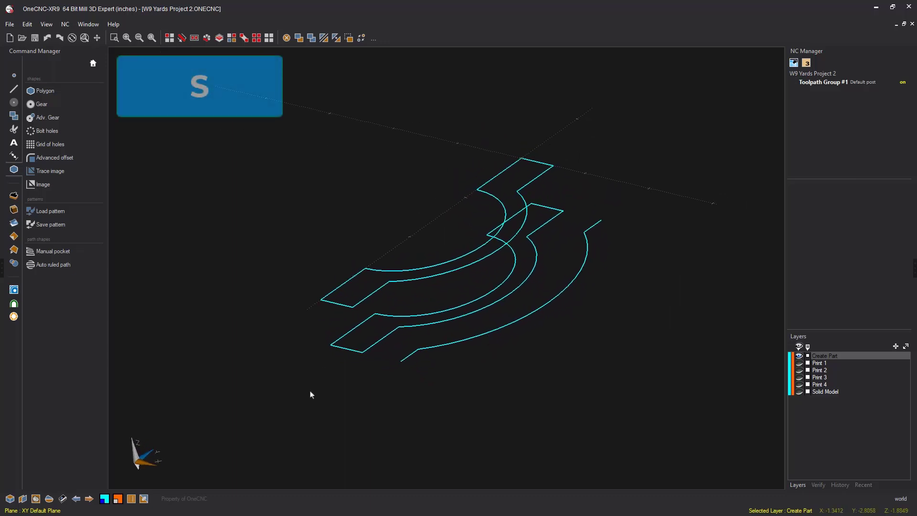
pyautogui.click(383, 340)
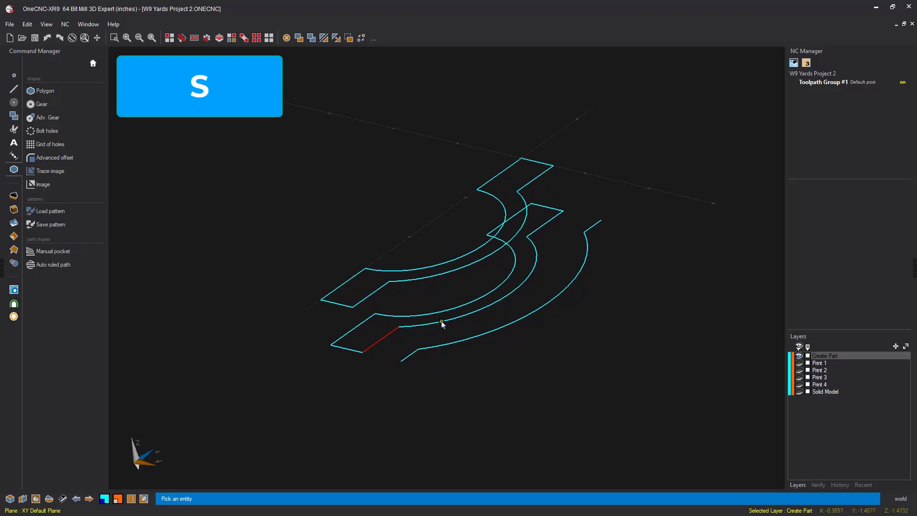
pyautogui.click(442, 324)
pyautogui.click(533, 262)
pyautogui.click(546, 225)
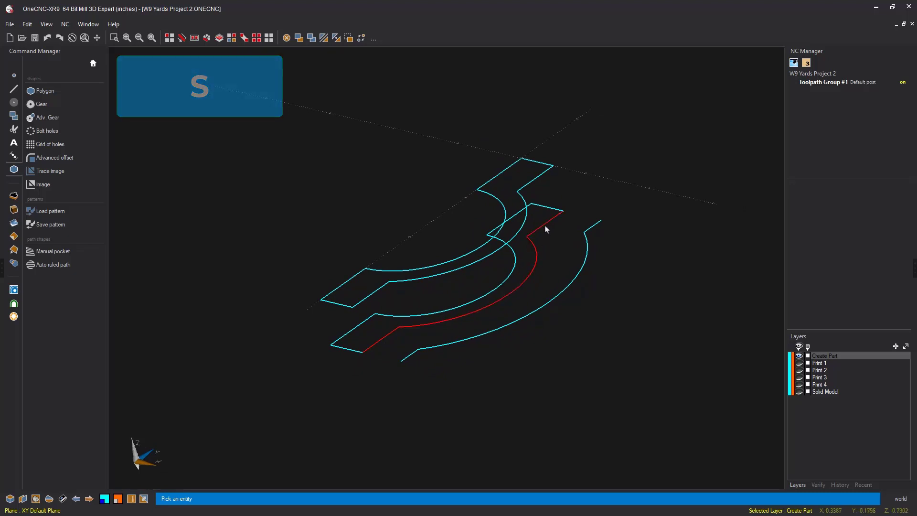
pyautogui.rightClick(553, 258)
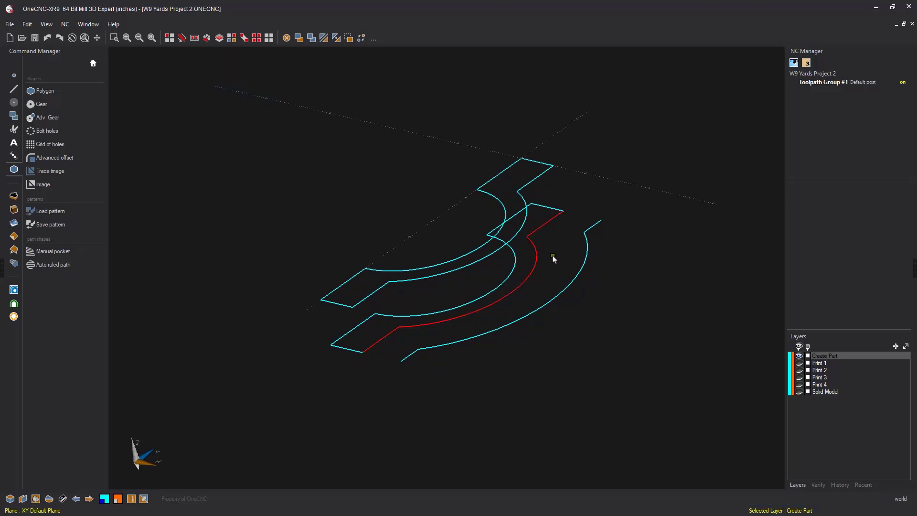
pyautogui.moveTo(510, 294)
pyautogui.mouseDown(button='middle')
pyautogui.moveTo(527, 314)
pyautogui.moveTo(512, 311)
pyautogui.moveTo(516, 299)
pyautogui.mouseUp(button='middle')
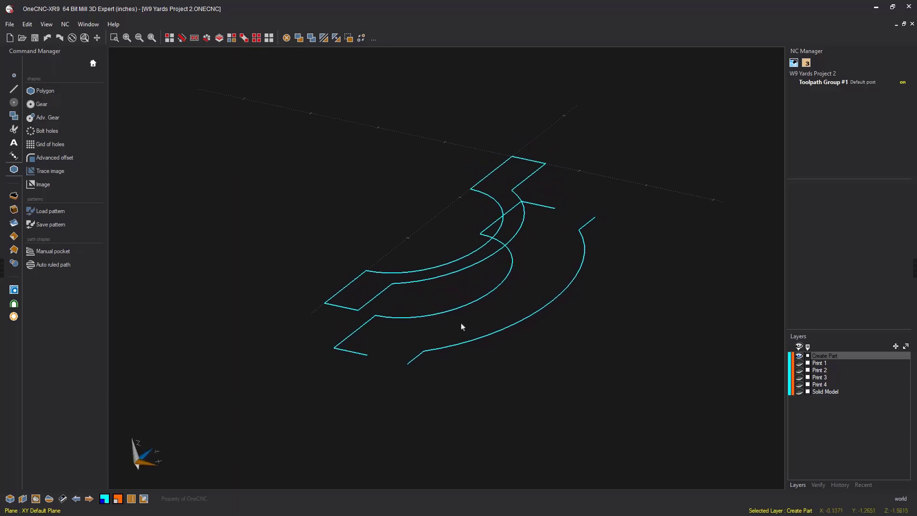
# Extend the lower profile's two short end lines to the offset chain's end lines using Trim one
pyautogui.press('t')
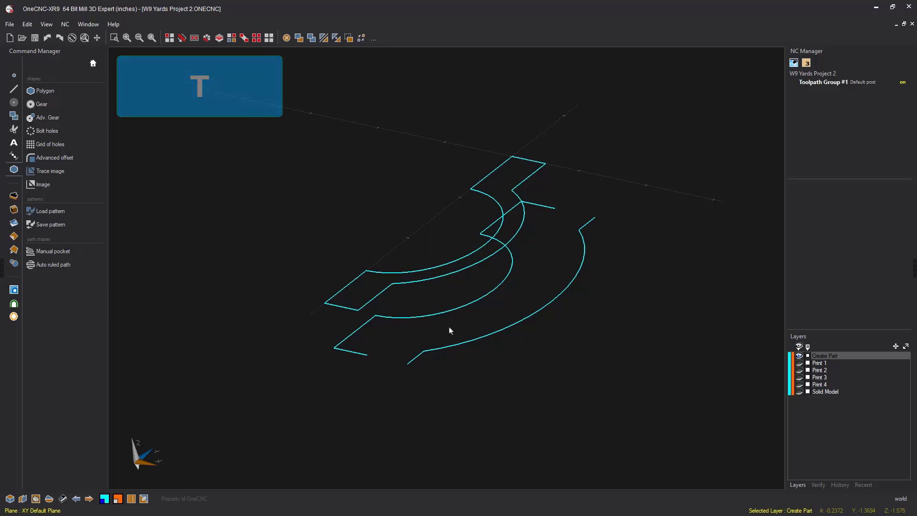
pyautogui.click(14, 129)
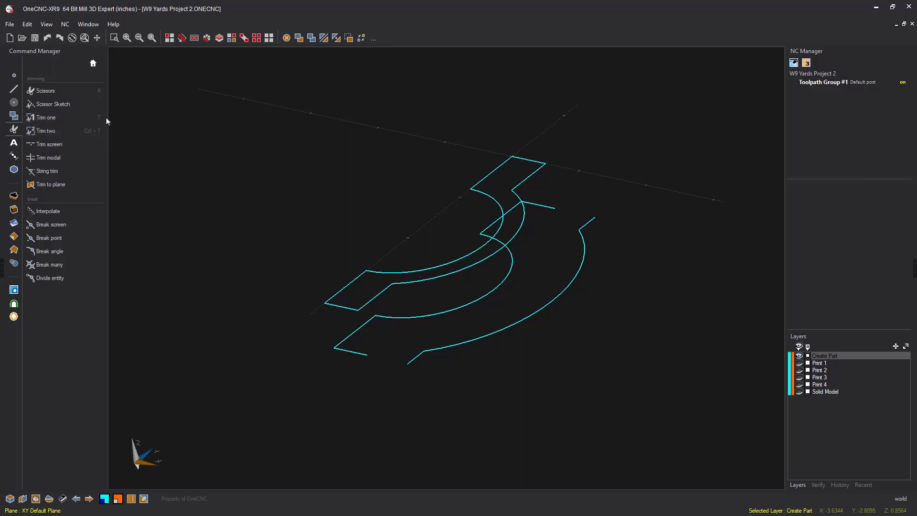
pyautogui.press('t')
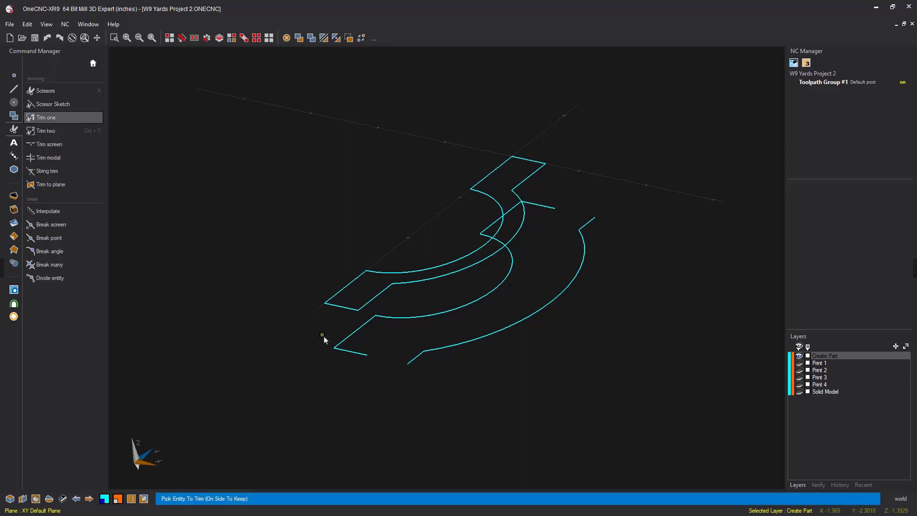
pyautogui.click(358, 354)
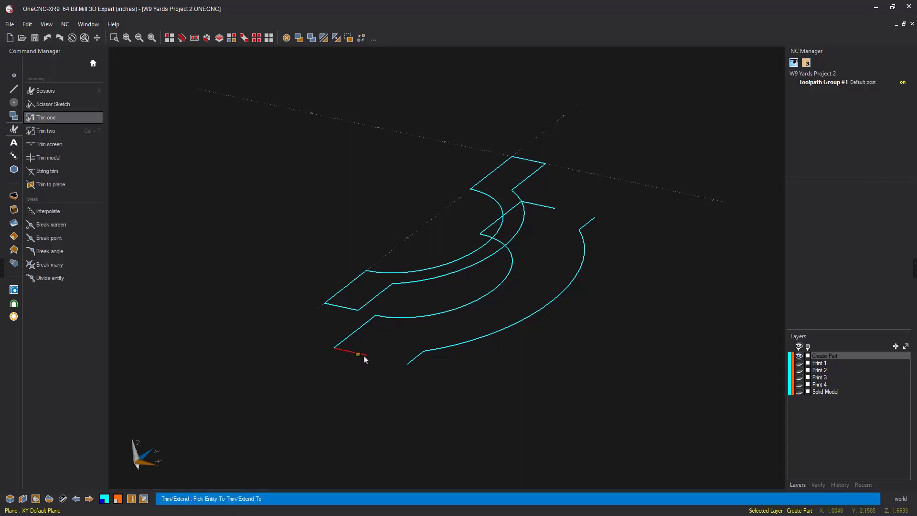
pyautogui.click(413, 359)
pyautogui.click(549, 209)
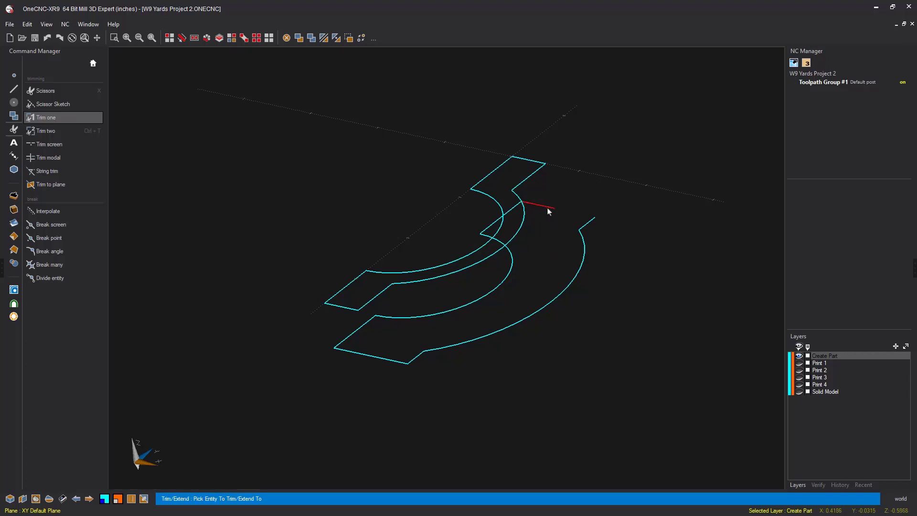
pyautogui.click(585, 226)
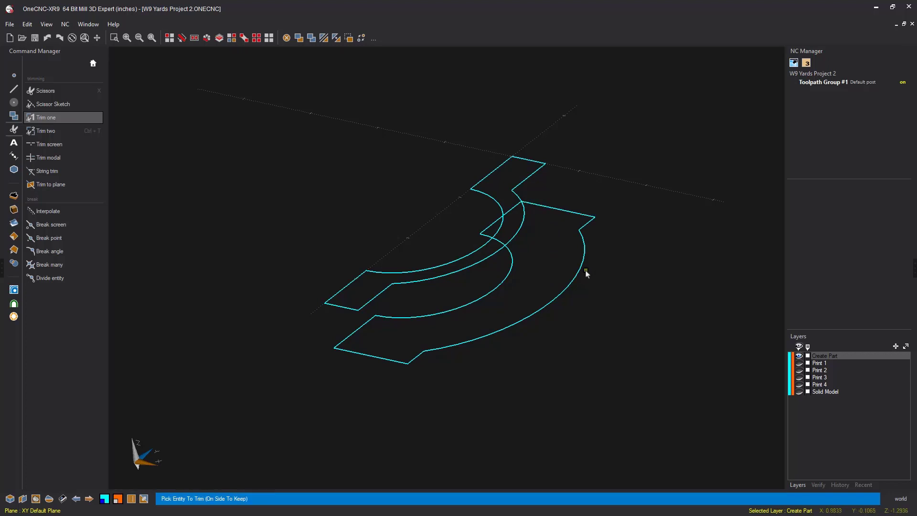
pyautogui.press('Escape')
# Fillet both corners where the upper profile's outer arc meets the straight lines with a 0.25 radius
pyautogui.moveTo(536, 298); pyautogui.dragTo(467, 305, button='middle')
pyautogui.scroll(2, 468, 308)
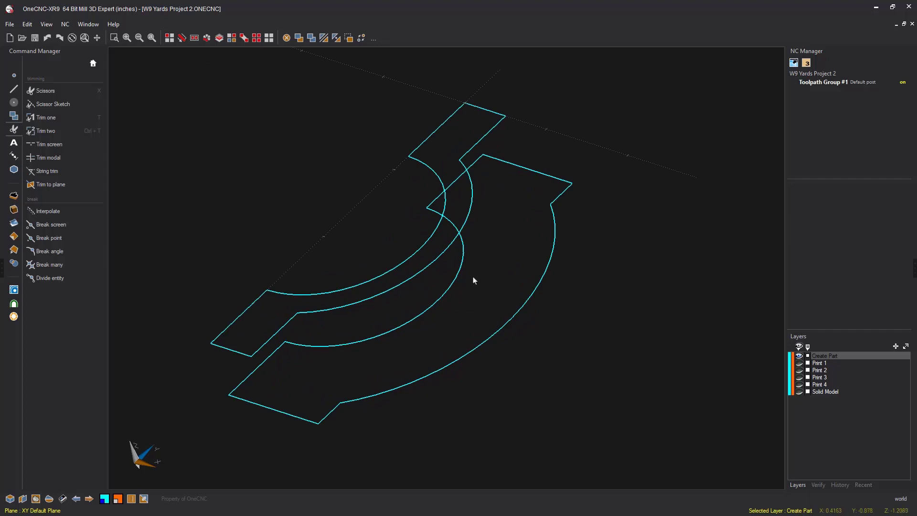
pyautogui.click(14, 102)
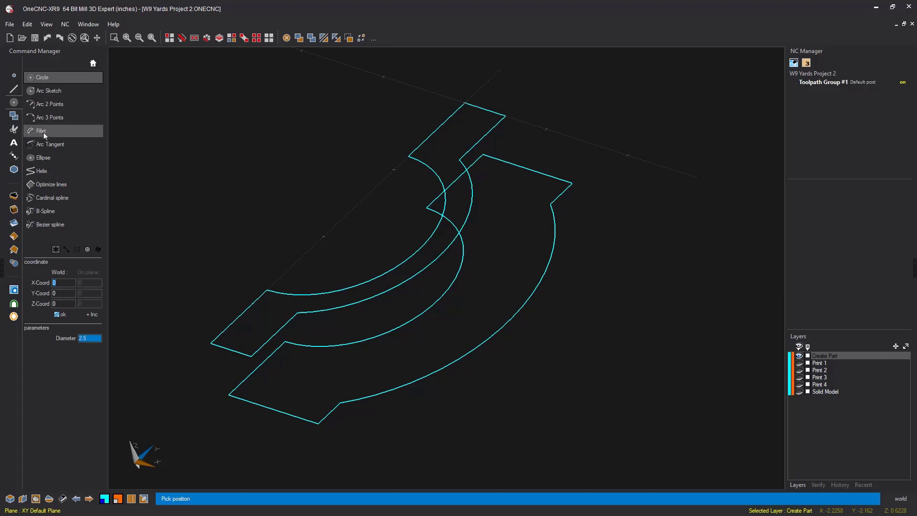
pyautogui.click(42, 131)
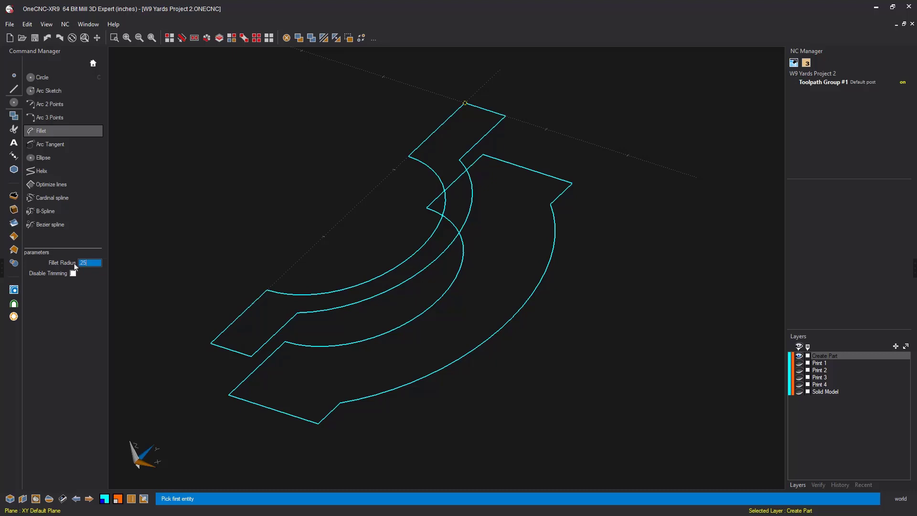
pyautogui.click(315, 316)
pyautogui.click(294, 323)
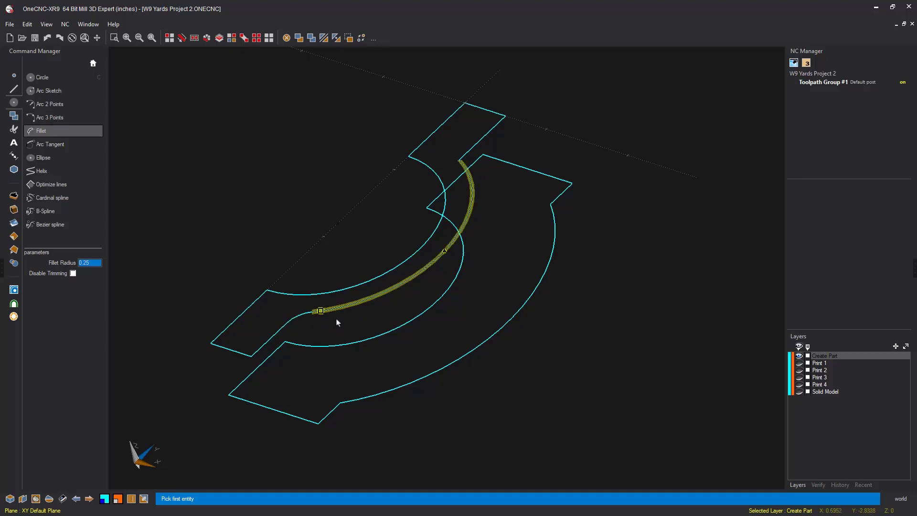
pyautogui.click(473, 149)
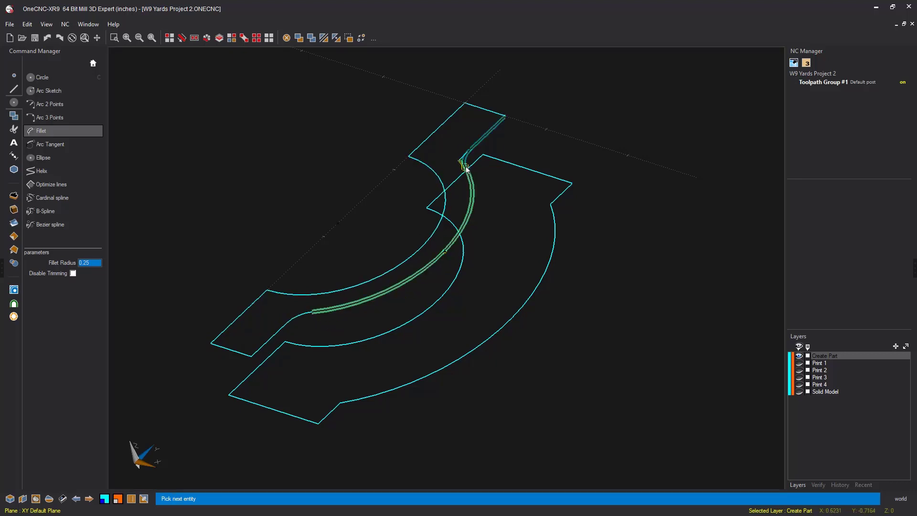
pyautogui.click(466, 167)
# Fillet both corners where the lower profile's outer arc meets its end lines with the same 0.25 radius
pyautogui.moveTo(502, 219); pyautogui.dragTo(490, 239, button='middle')
pyautogui.click(569, 178)
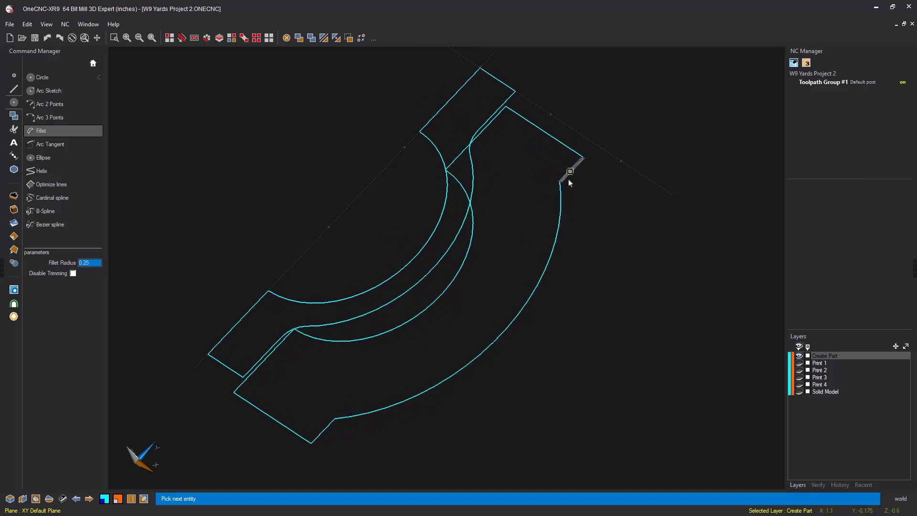
pyautogui.click(560, 201)
pyautogui.click(363, 416)
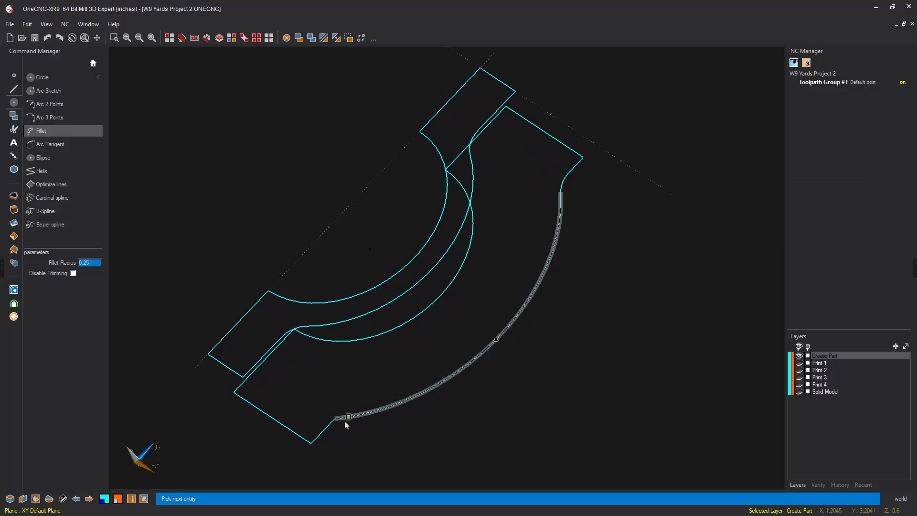
pyautogui.click(327, 428)
pyautogui.press('Escape')
pyautogui.moveTo(457, 432); pyautogui.dragTo(412, 382, button='middle')
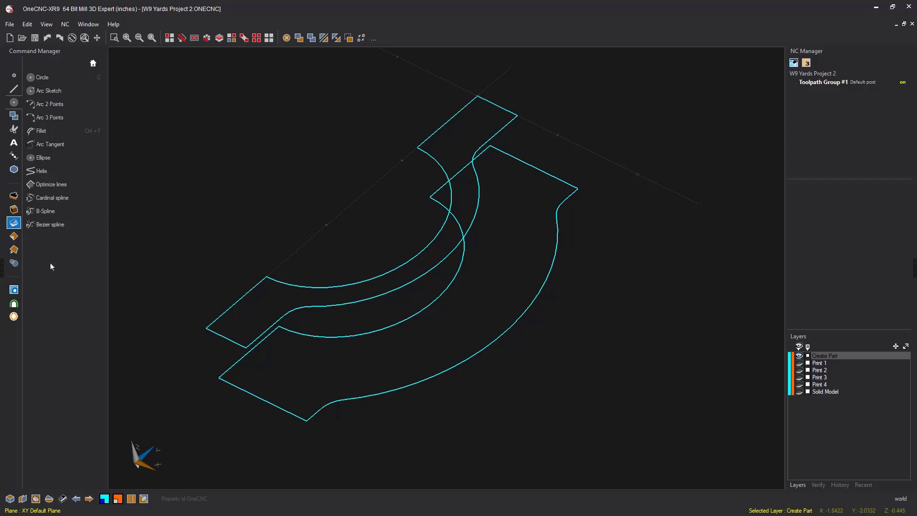
# Set the surface flow control to Per entity in the advanced surface options
pyautogui.click(13, 222)
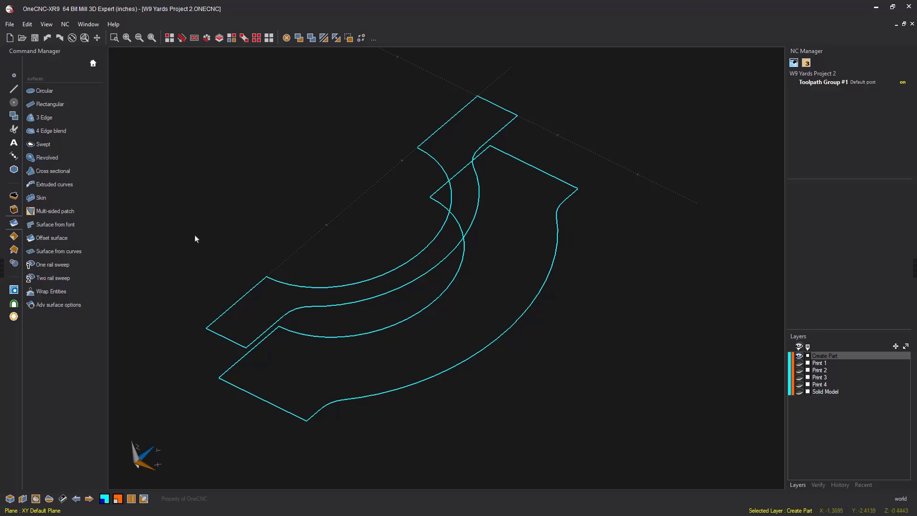
pyautogui.click(63, 308)
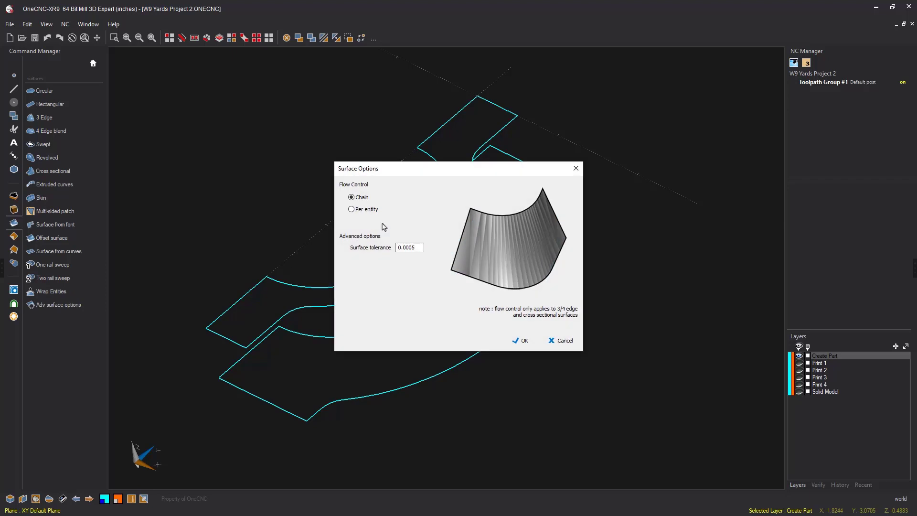
pyautogui.moveTo(440, 171); pyautogui.dragTo(218, 60)
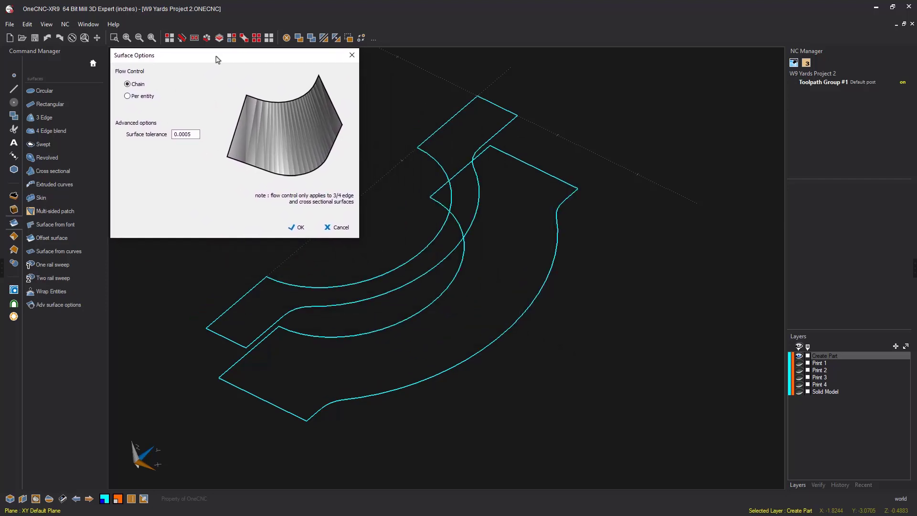
pyautogui.click(127, 97)
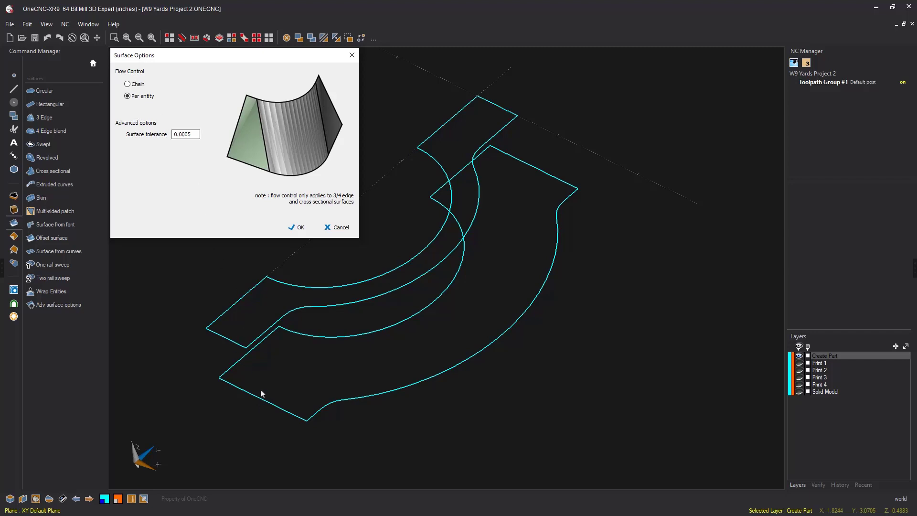
pyautogui.click(298, 228)
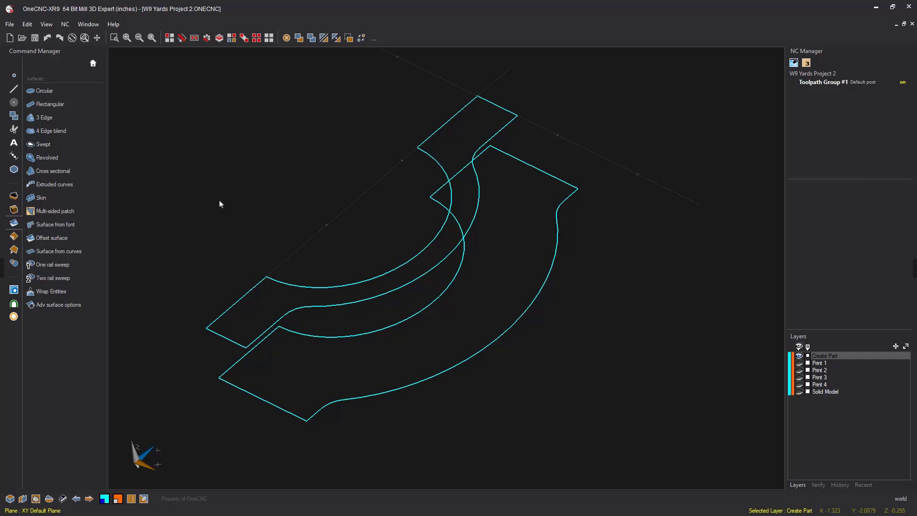
# Create a cross sectional surface between the upper and lower profiles' end lines at one end of the part
pyautogui.click(74, 173)
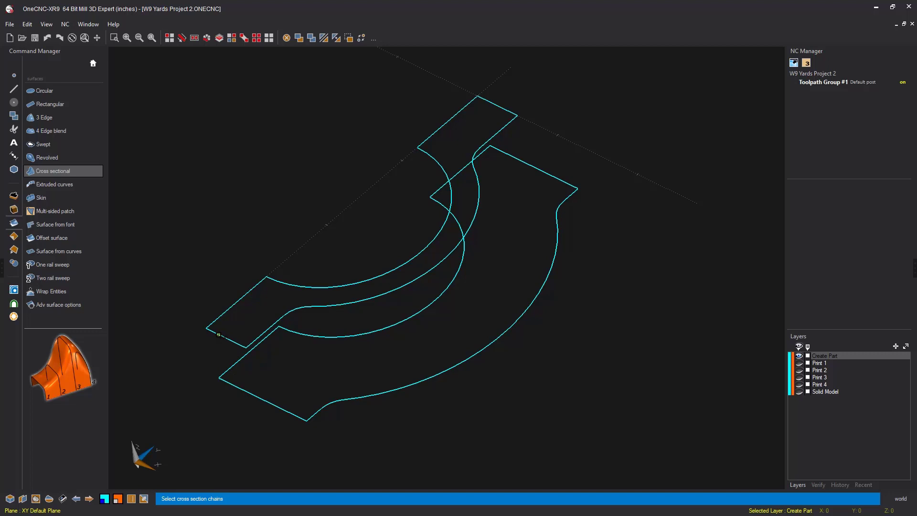
pyautogui.click(217, 334)
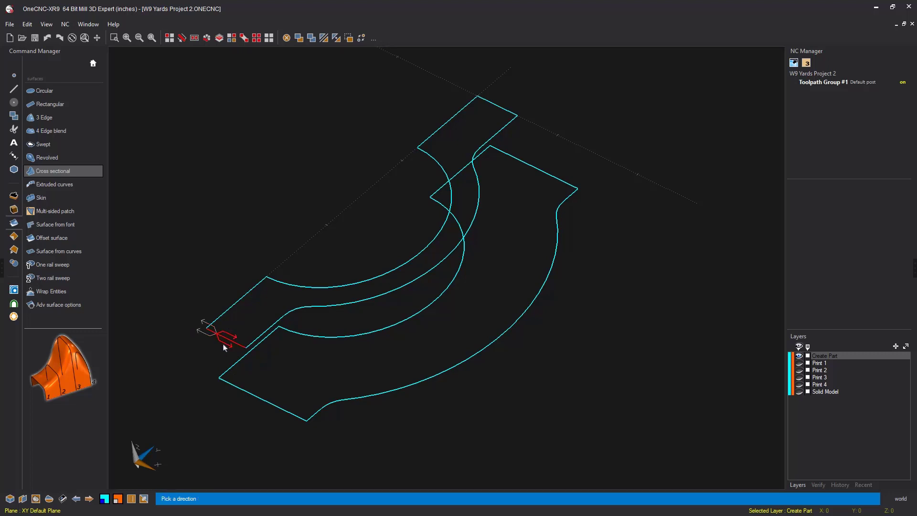
pyautogui.click(224, 346)
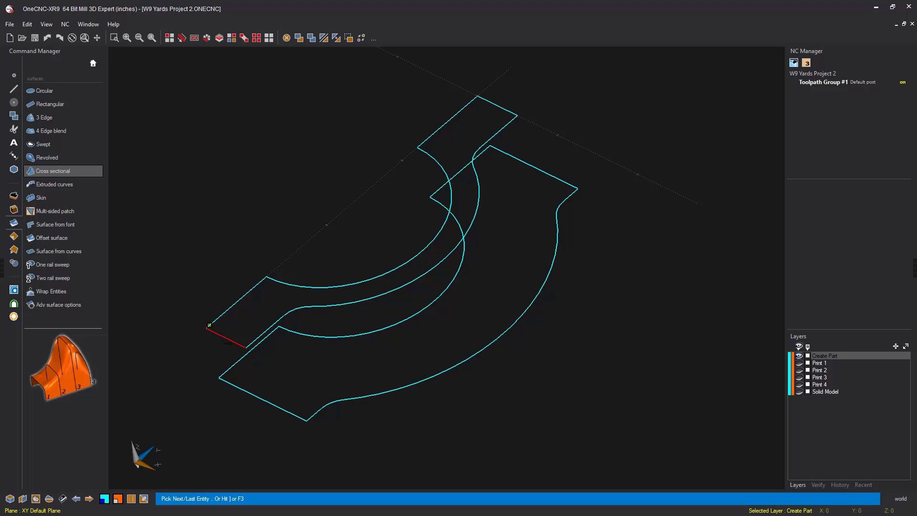
pyautogui.click(228, 344)
pyautogui.click(231, 385)
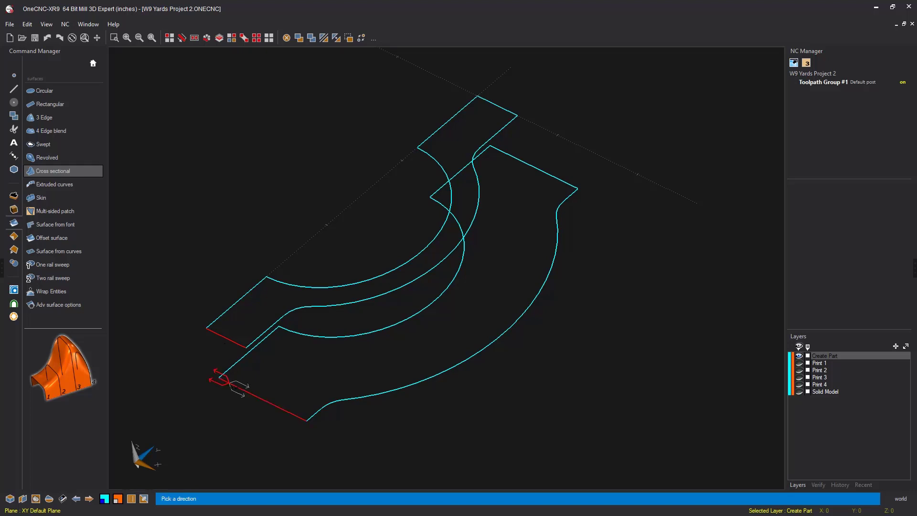
pyautogui.click(238, 398)
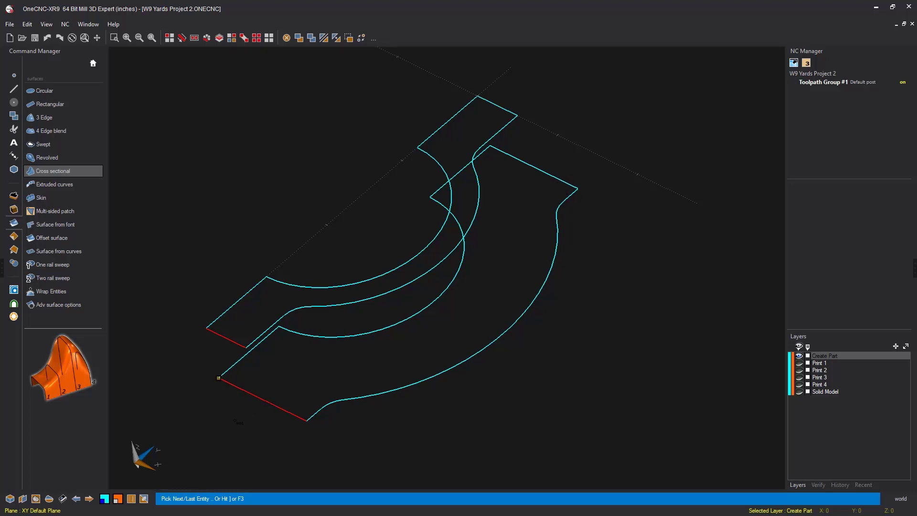
pyautogui.click(235, 421)
pyautogui.rightClick(234, 421)
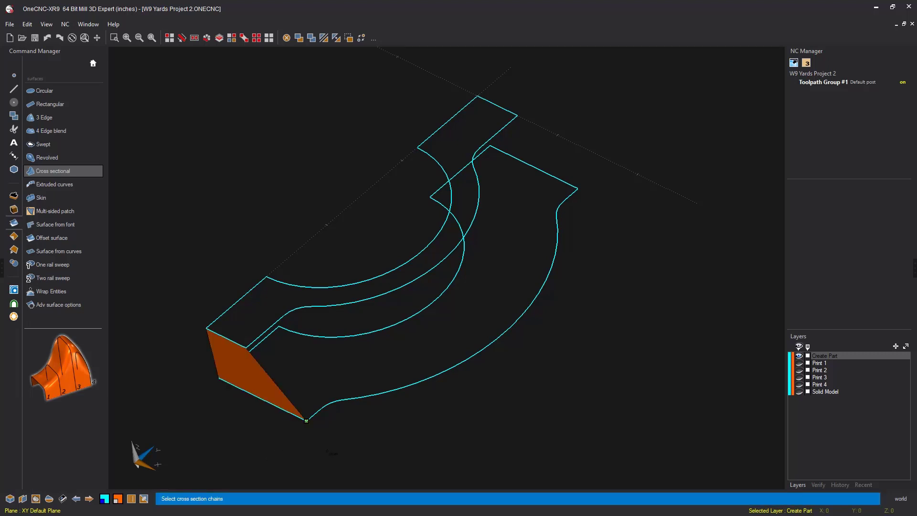
# Create a cross sectional surface between the short outer straight lines of both profiles, adjoining the new end face
pyautogui.moveTo(329, 421)
pyautogui.mouseDown(button='middle')
pyautogui.moveTo(303, 382)
pyautogui.moveTo(322, 436)
pyautogui.mouseUp(button='middle')
pyautogui.scroll(2, 322, 437)
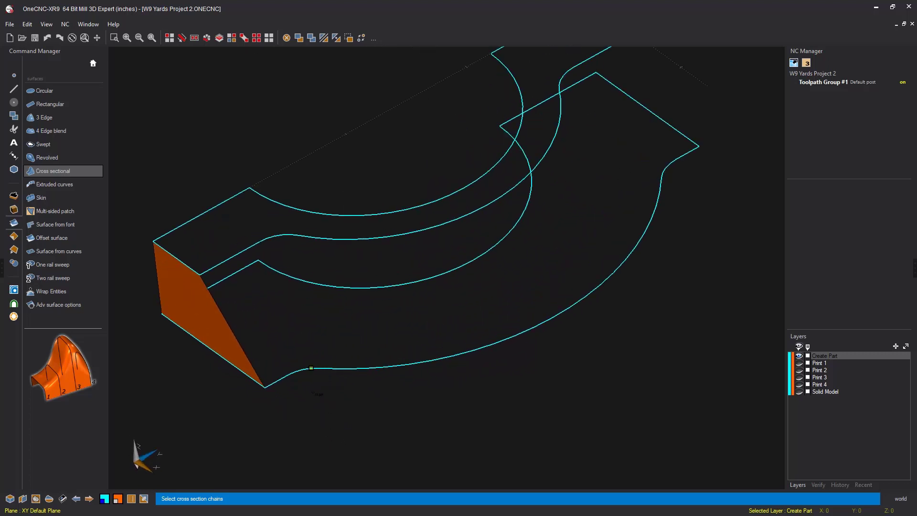
pyautogui.click(210, 269)
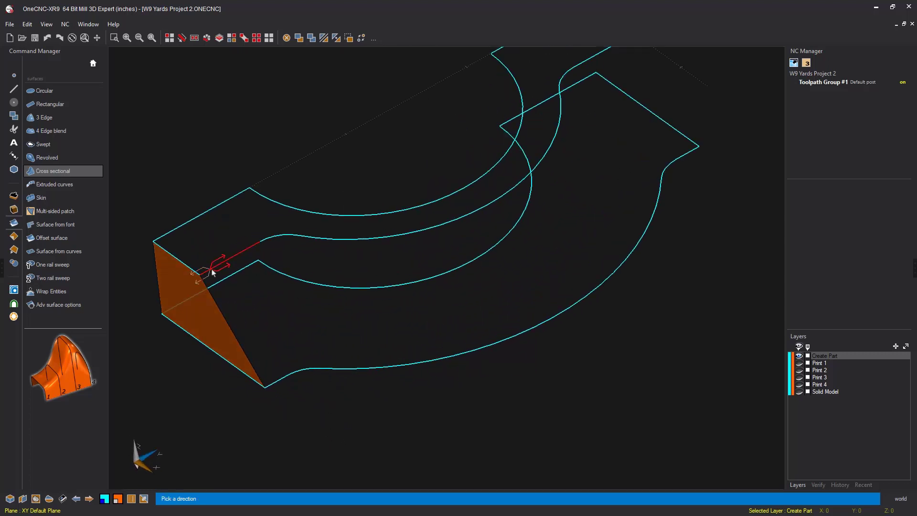
pyautogui.click(224, 270)
pyautogui.click(284, 387)
pyautogui.click(287, 385)
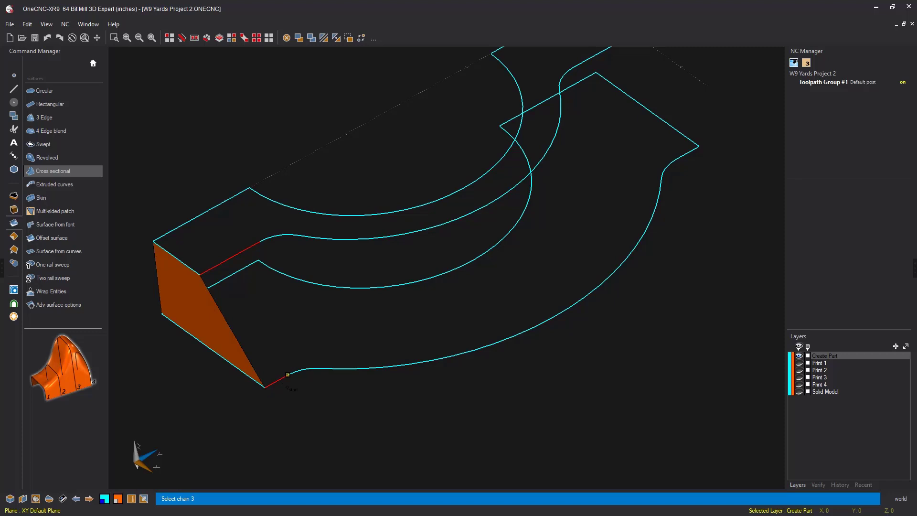
# Create a cross sectional surface between the neighbouring fillet arcs of the upper and lower profiles
pyautogui.click(265, 243)
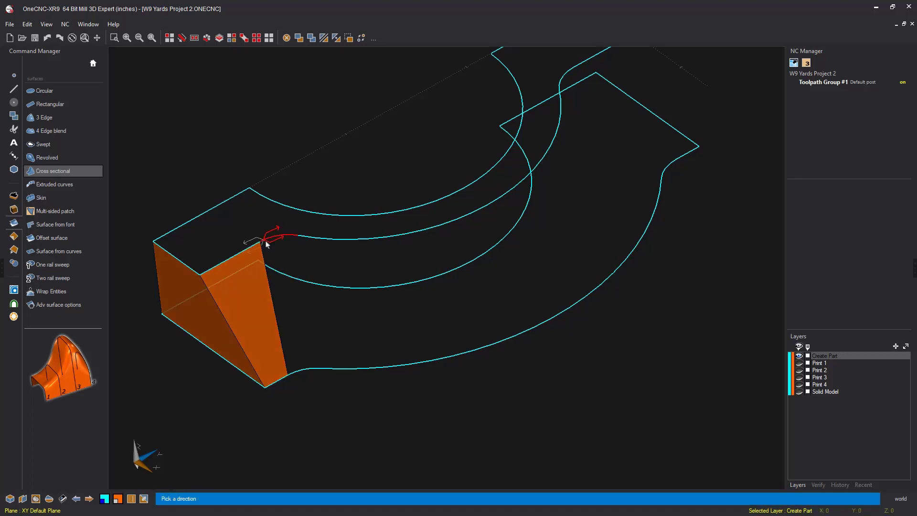
pyautogui.click(274, 241)
pyautogui.click(260, 242)
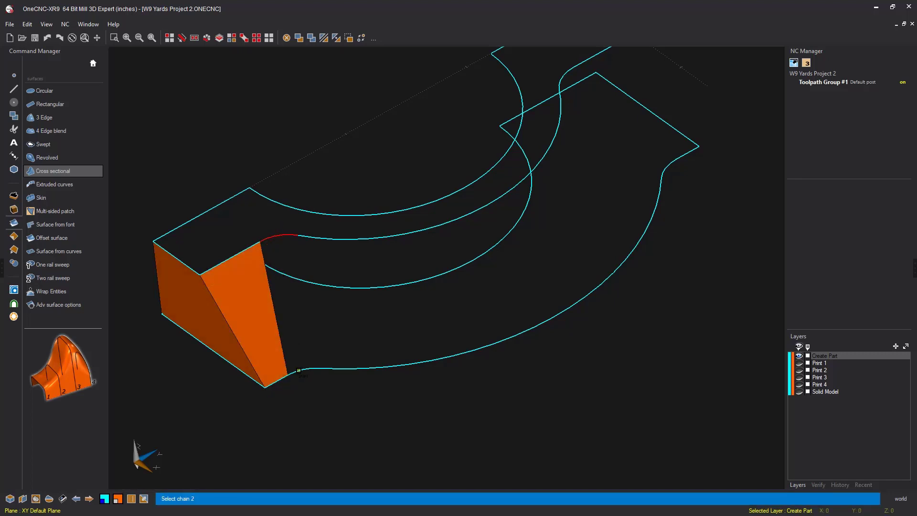
pyautogui.click(299, 371)
pyautogui.click(304, 373)
pyautogui.click(317, 369)
pyautogui.rightClick(308, 369)
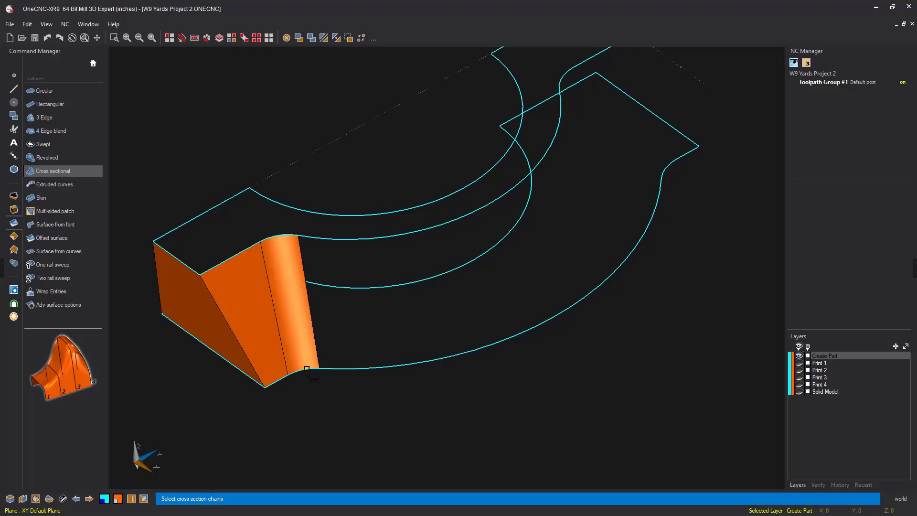
# Try a cross sectional surface between the two large outer arcs with the chains running in opposite directions
pyautogui.moveTo(366, 368); pyautogui.dragTo(359, 400, button='middle')
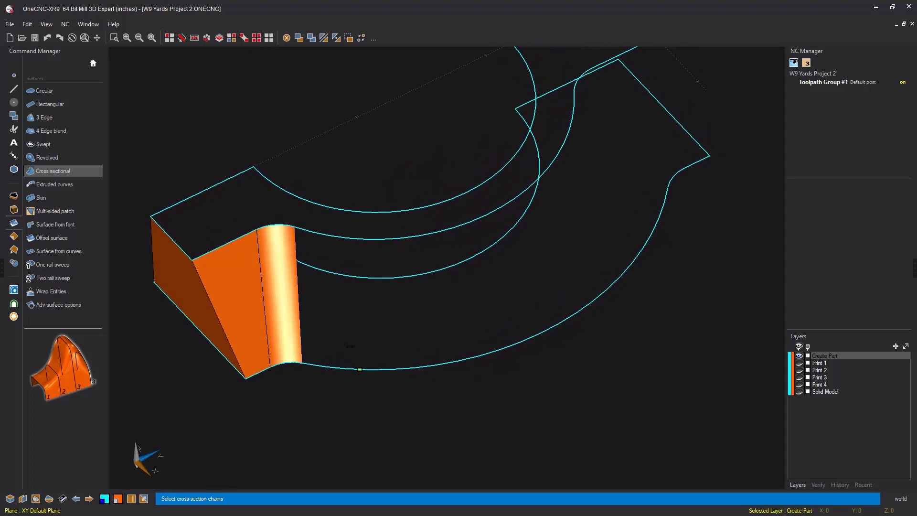
pyautogui.click(321, 234)
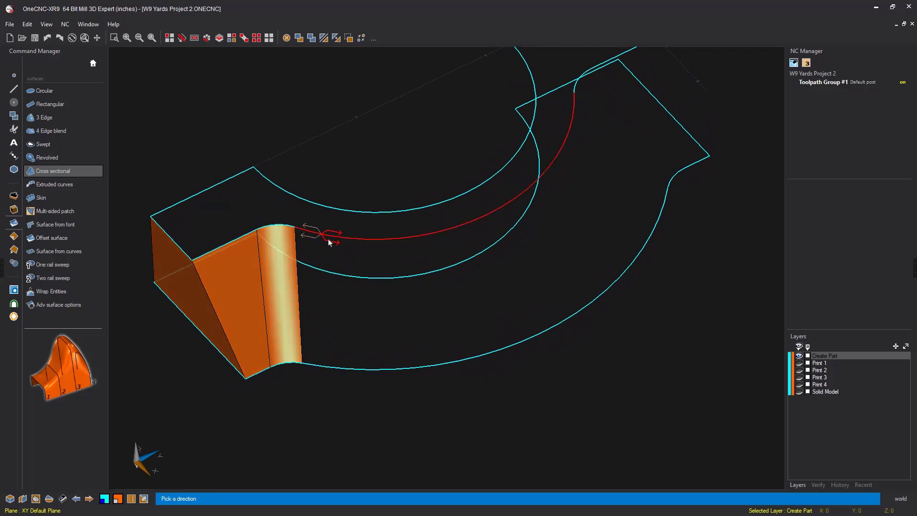
pyautogui.click(333, 246)
pyautogui.press('F3')
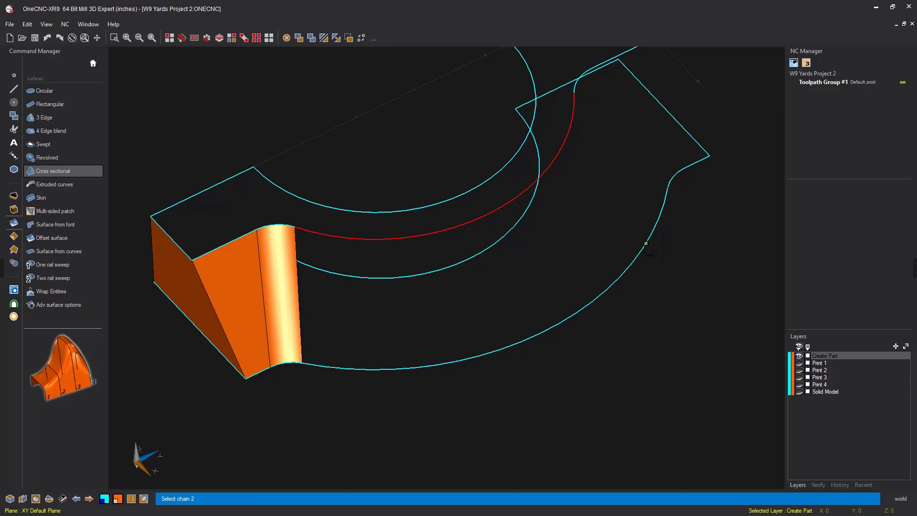
pyautogui.click(645, 245)
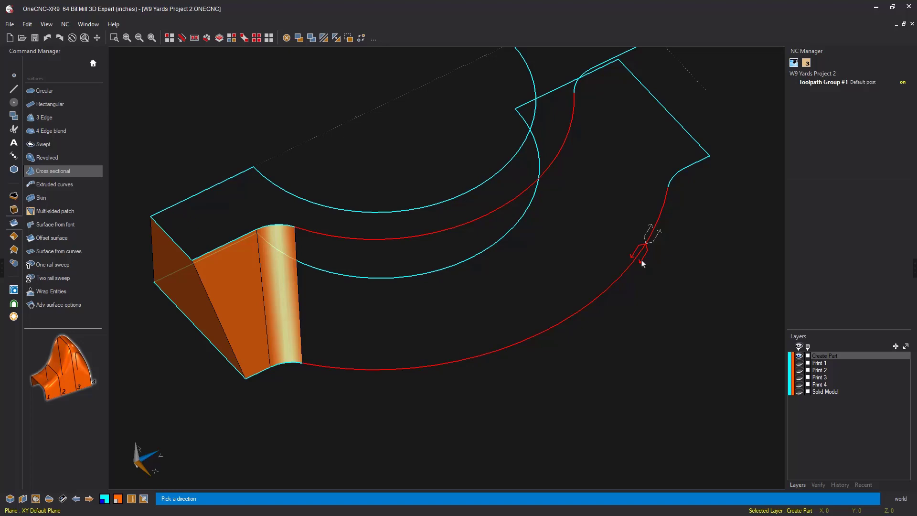
pyautogui.click(641, 263)
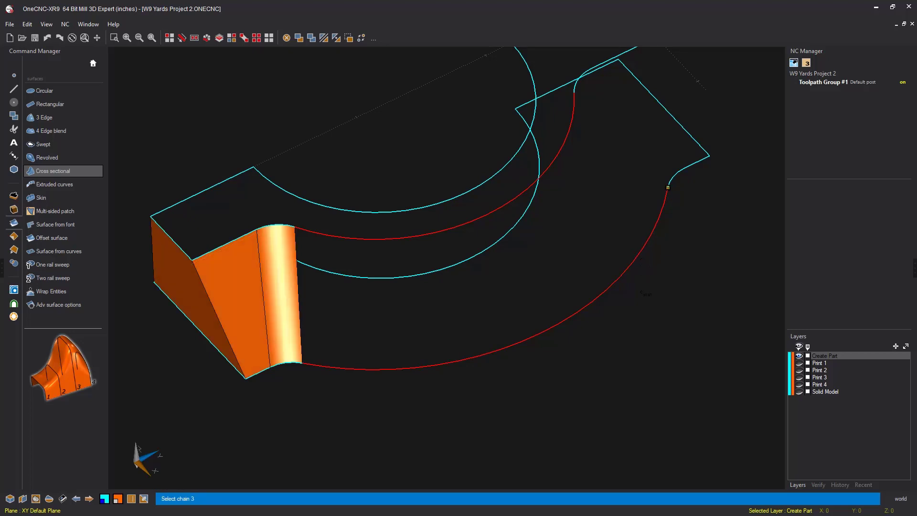
pyautogui.rightClick(642, 292)
pyautogui.moveTo(619, 311)
pyautogui.mouseDown(button='middle')
pyautogui.moveTo(608, 240)
pyautogui.moveTo(569, 254)
pyautogui.moveTo(547, 281)
pyautogui.moveTo(608, 271)
pyautogui.moveTo(625, 303)
pyautogui.mouseUp(button='middle')
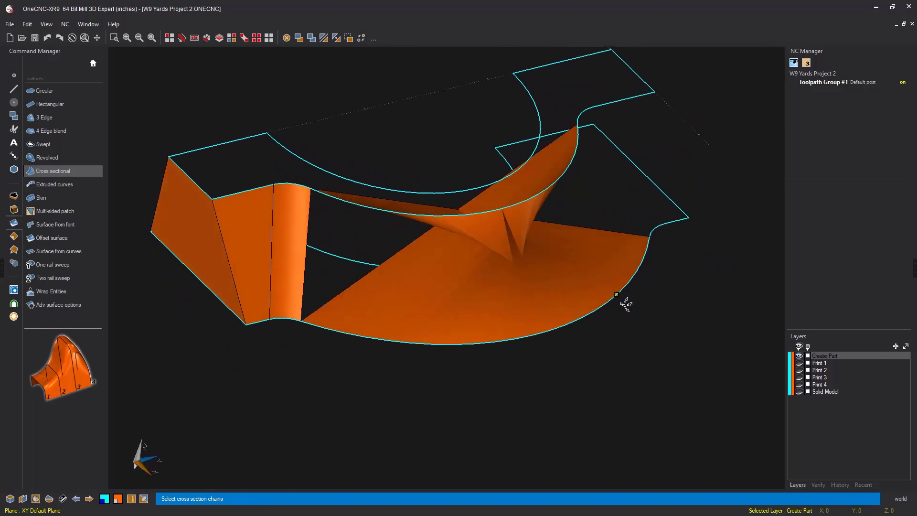
pyautogui.press('Escape')
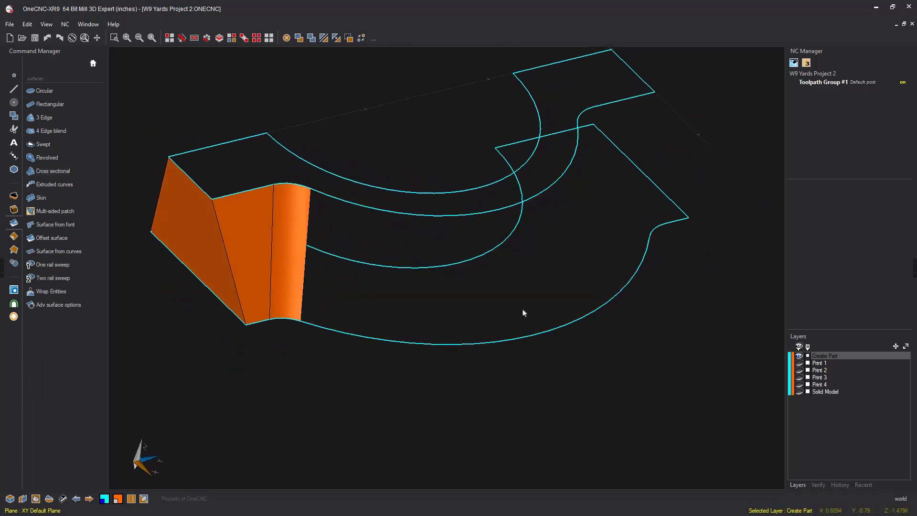
# Create a cross sectional surface between the large outer arcs of both profiles, with both chains running in the same direction
pyautogui.moveTo(523, 314)
pyautogui.mouseDown(button='middle')
pyautogui.moveTo(512, 305)
pyautogui.moveTo(517, 324)
pyautogui.mouseUp(button='middle')
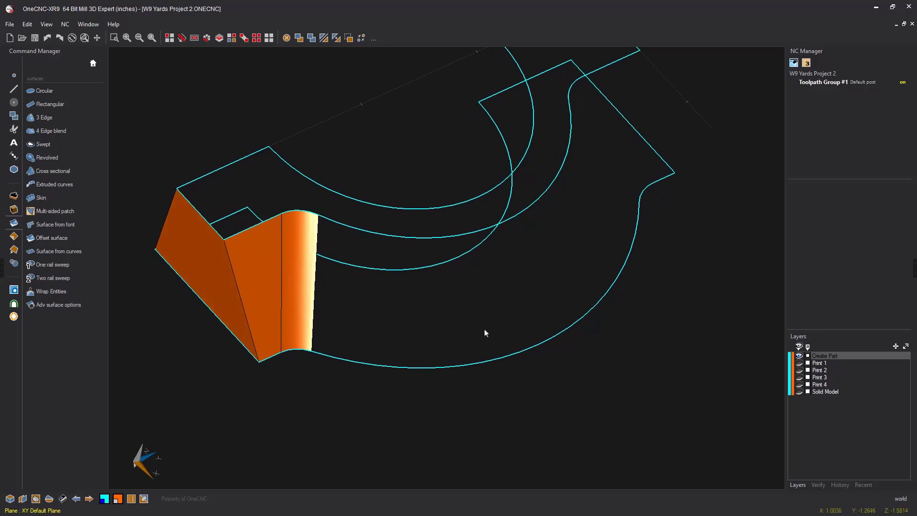
pyautogui.click(53, 171)
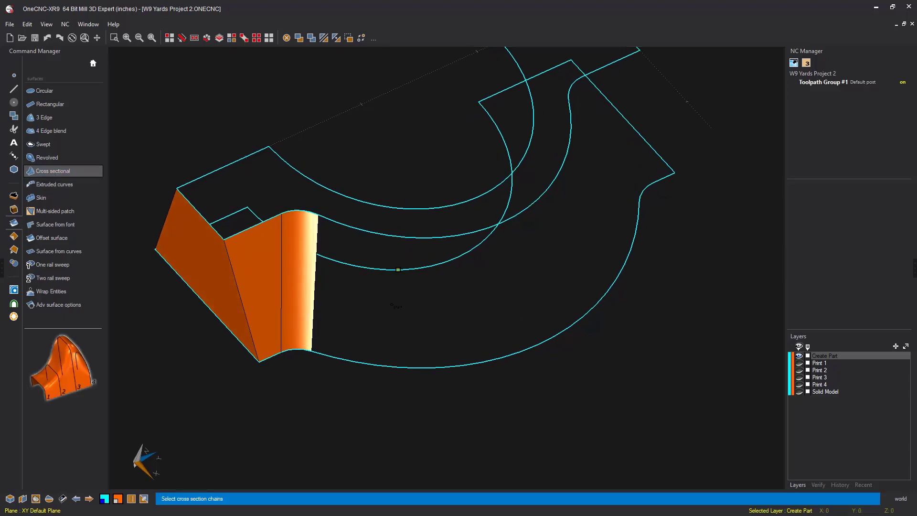
pyautogui.click(342, 229)
pyautogui.click(354, 231)
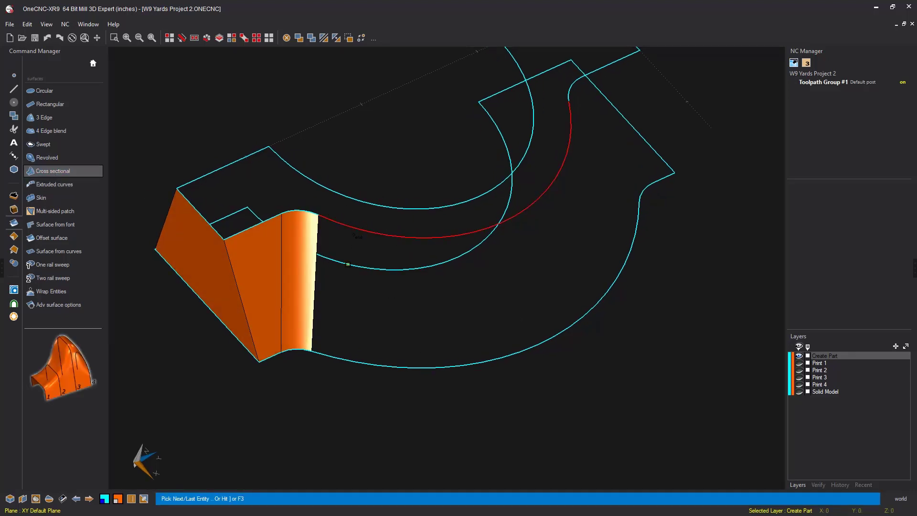
pyautogui.click(344, 361)
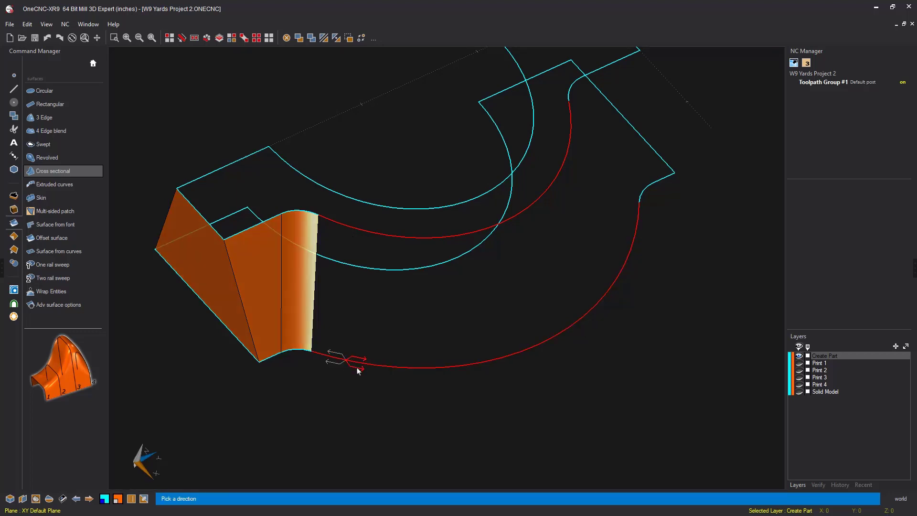
pyautogui.click(368, 367)
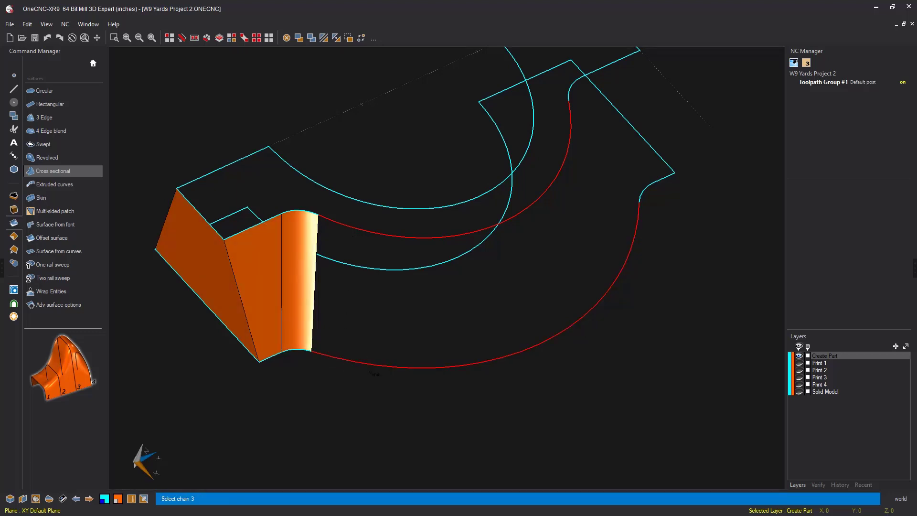
pyautogui.rightClick(371, 372)
# Create cross sectional surfaces between the profiles' fillet arcs and short outer straight lines on the opposite side of the part
pyautogui.moveTo(478, 383); pyautogui.dragTo(395, 392, button='middle')
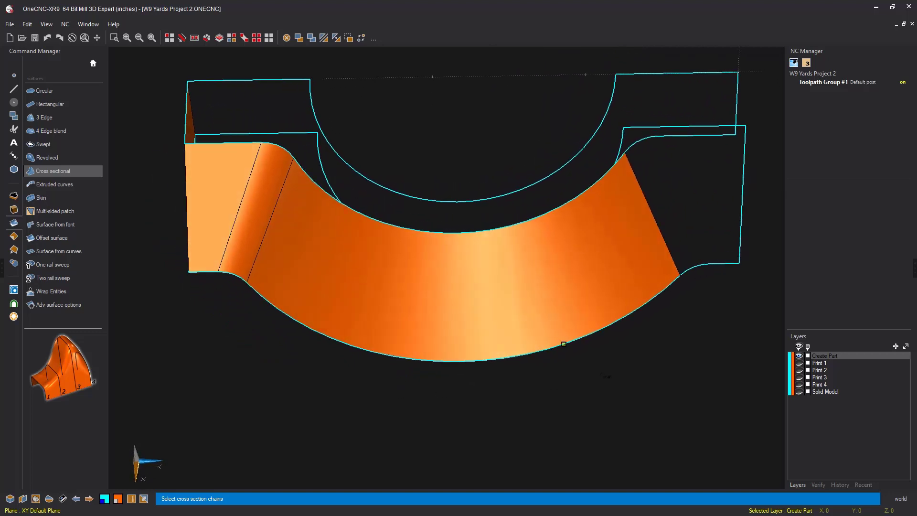
pyautogui.moveTo(609, 358); pyautogui.dragTo(519, 407, button='middle')
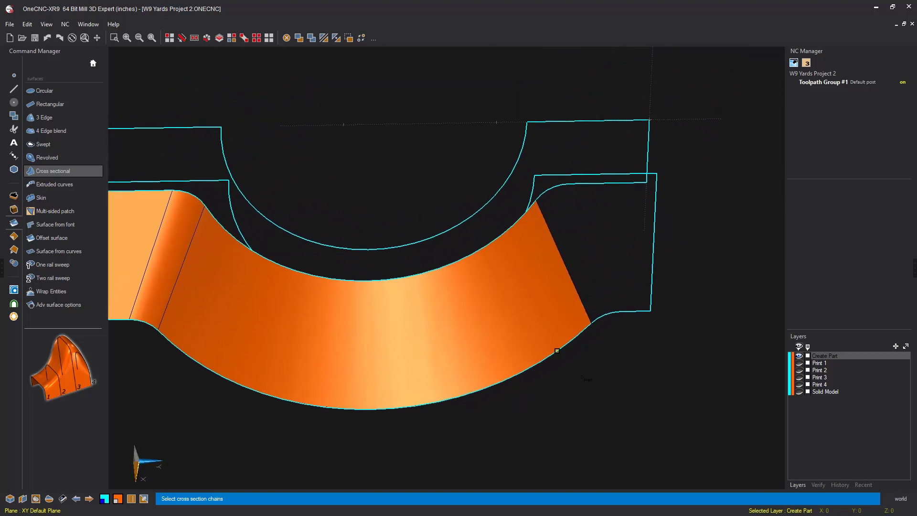
pyautogui.moveTo(581, 378); pyautogui.dragTo(566, 407, button='middle')
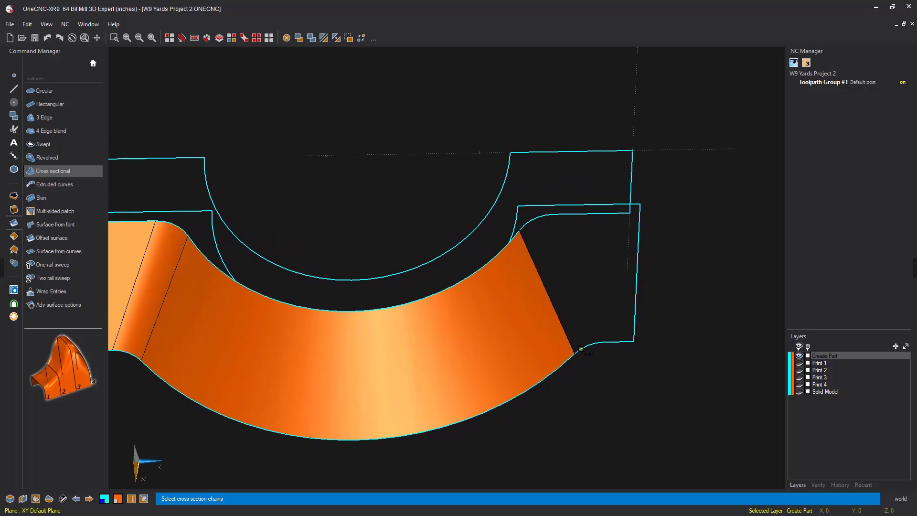
pyautogui.click(583, 348)
pyautogui.click(589, 351)
pyautogui.rightClick(591, 350)
pyautogui.click(610, 342)
pyautogui.rightClick(610, 342)
# Create cross sectional surfaces closing the opposite end face and joining the profiles' inner straight lines next to it
pyautogui.click(562, 425)
pyautogui.moveTo(690, 308); pyautogui.dragTo(526, 273, button='middle')
pyautogui.rightClick(562, 426)
pyautogui.click(414, 412)
pyautogui.rightClick(414, 412)
pyautogui.click(410, 324)
pyautogui.rightClick(410, 324)
# Create cross sectional surfaces between the profiles' large inner arcs and between their remaining inner straight lines
pyautogui.moveTo(325, 373); pyautogui.dragTo(423, 385, button='middle')
pyautogui.click(388, 270)
pyautogui.click(359, 207)
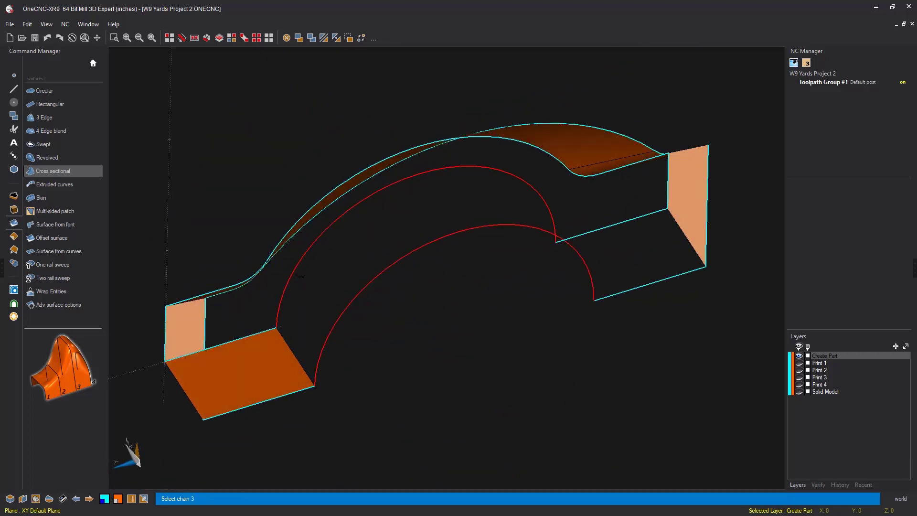
pyautogui.click(640, 287)
pyautogui.click(611, 225)
pyautogui.rightClick(593, 295)
# Create a flat surface from curves over the closed upper profile loop
pyautogui.moveTo(604, 344); pyautogui.dragTo(483, 319, button='middle')
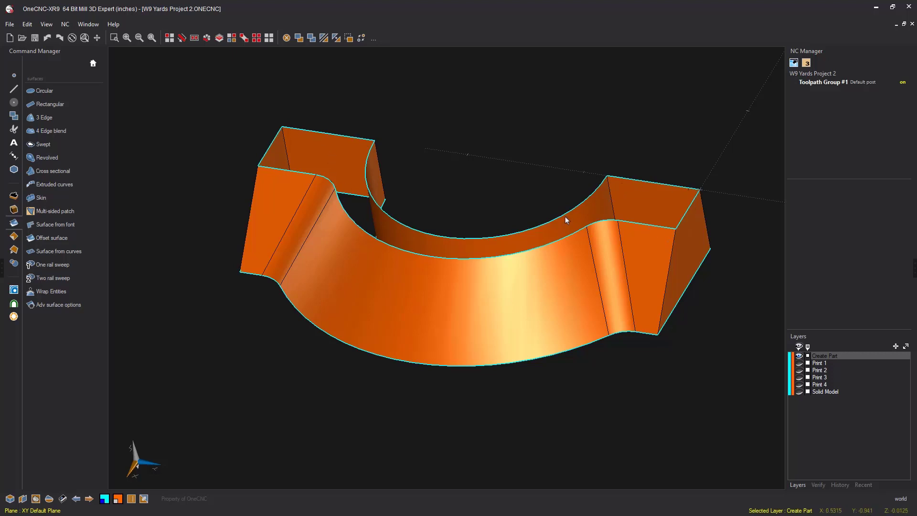
pyautogui.moveTo(499, 313); pyautogui.dragTo(529, 318, button='middle')
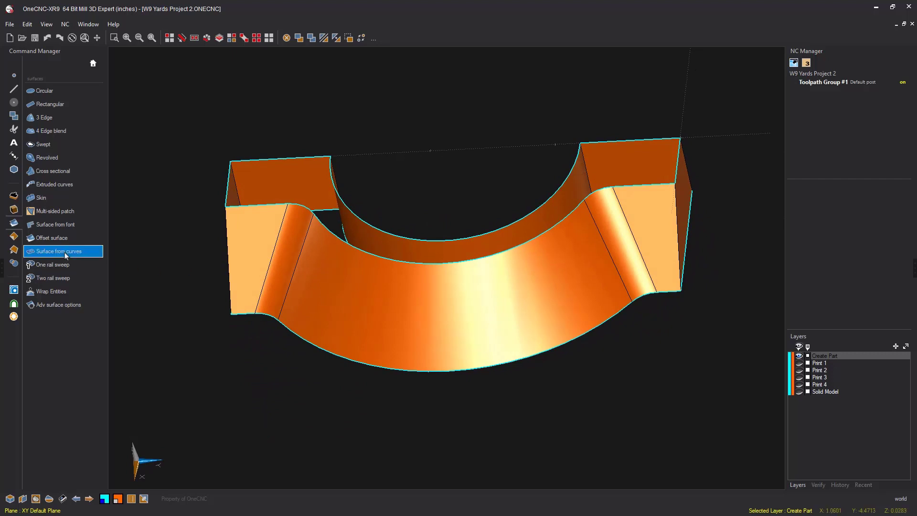
pyautogui.click(80, 254)
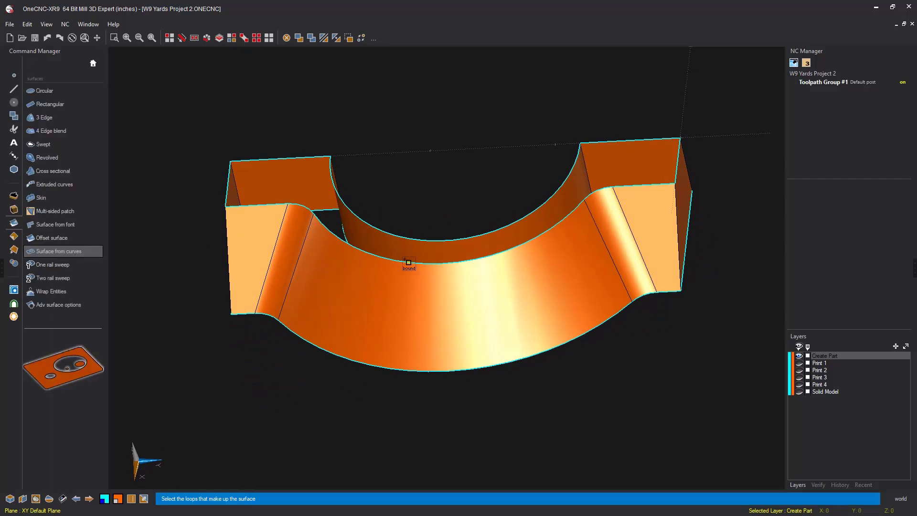
pyautogui.click(408, 262)
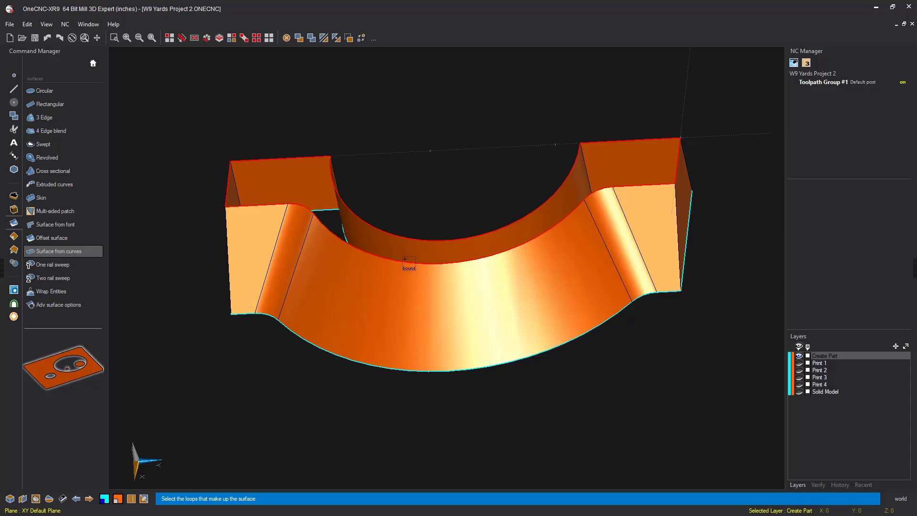
pyautogui.rightClick(405, 259)
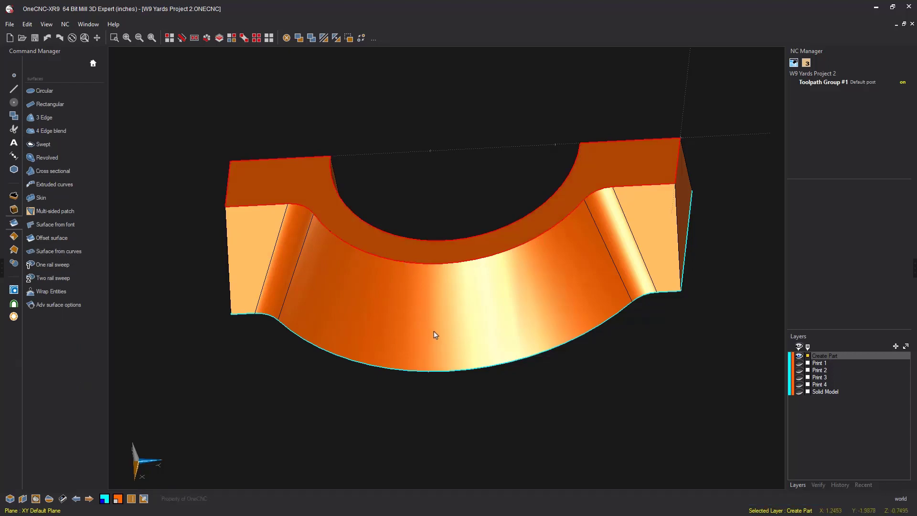
# Create a flat surface from curves over the closed lower profile loop and save the file
pyautogui.moveTo(433, 332); pyautogui.dragTo(521, 296, button='middle')
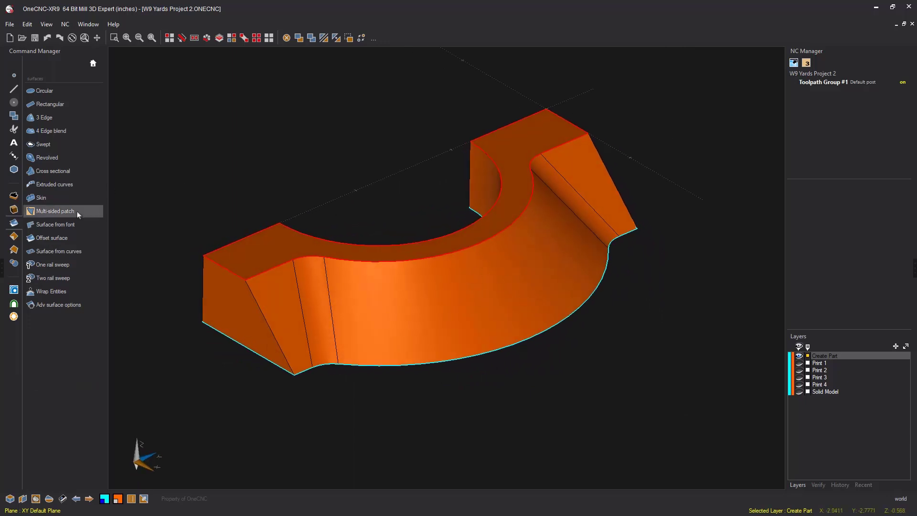
pyautogui.click(71, 251)
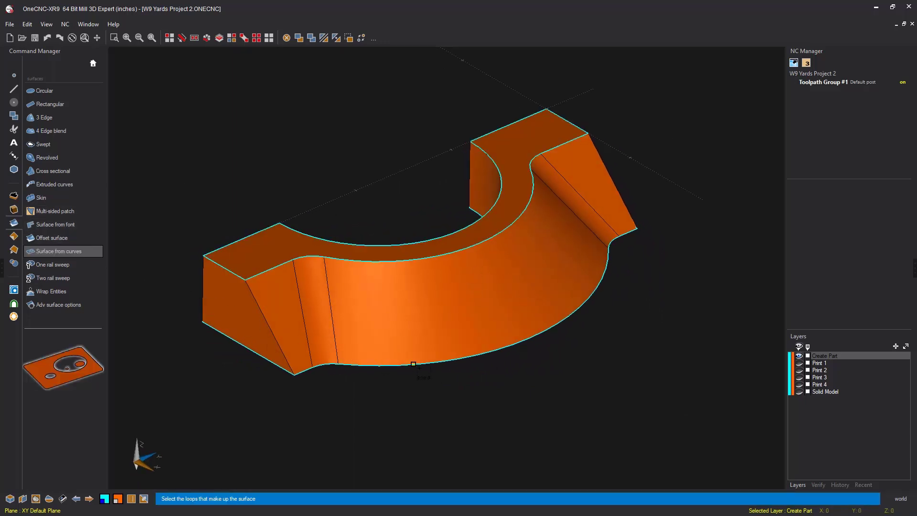
pyautogui.click(414, 364)
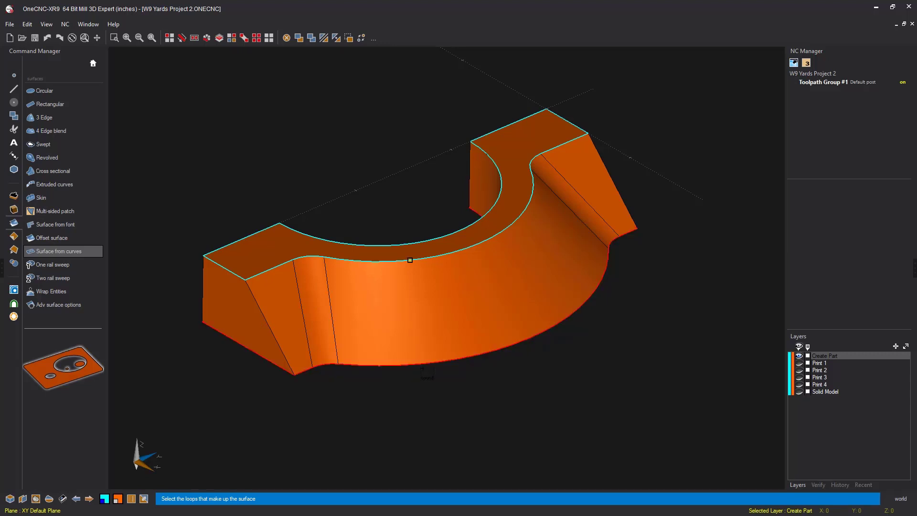
pyautogui.click(410, 260)
pyautogui.moveTo(410, 260); pyautogui.dragTo(420, 404, button='middle')
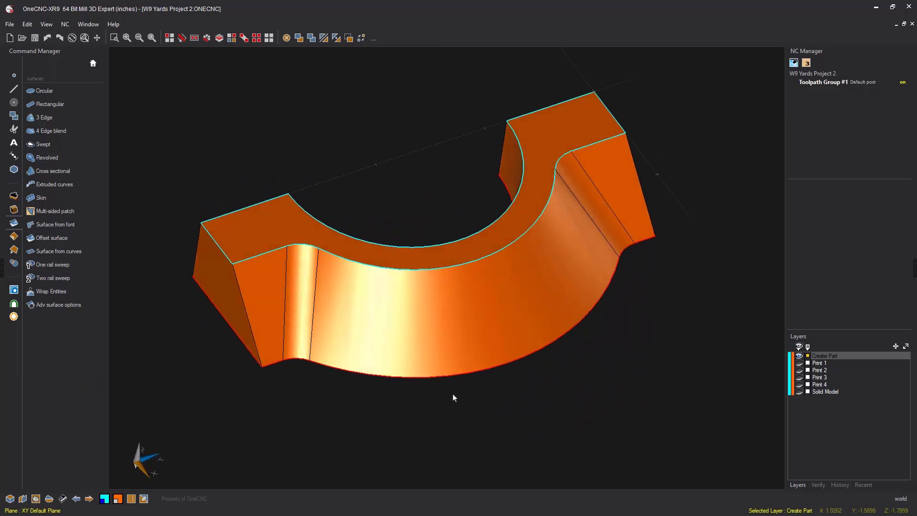
pyautogui.hotkey('ctrl', 's')
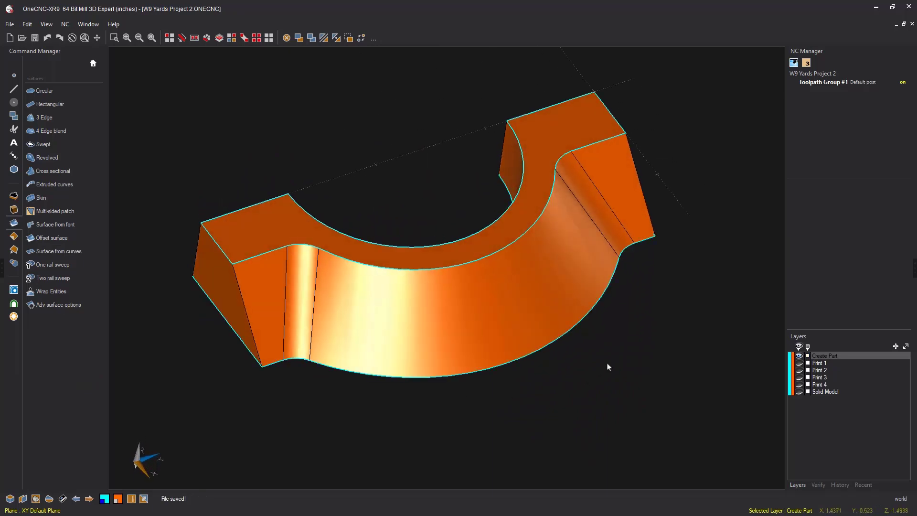
# Select all surfaces and curves of the part and merge the surfaces into one model
pyautogui.moveTo(608, 366)
pyautogui.mouseDown(button='middle')
pyautogui.moveTo(496, 382)
pyautogui.moveTo(592, 358)
pyautogui.moveTo(624, 323)
pyautogui.moveTo(615, 236)
pyautogui.moveTo(607, 354)
pyautogui.mouseUp(button='middle')
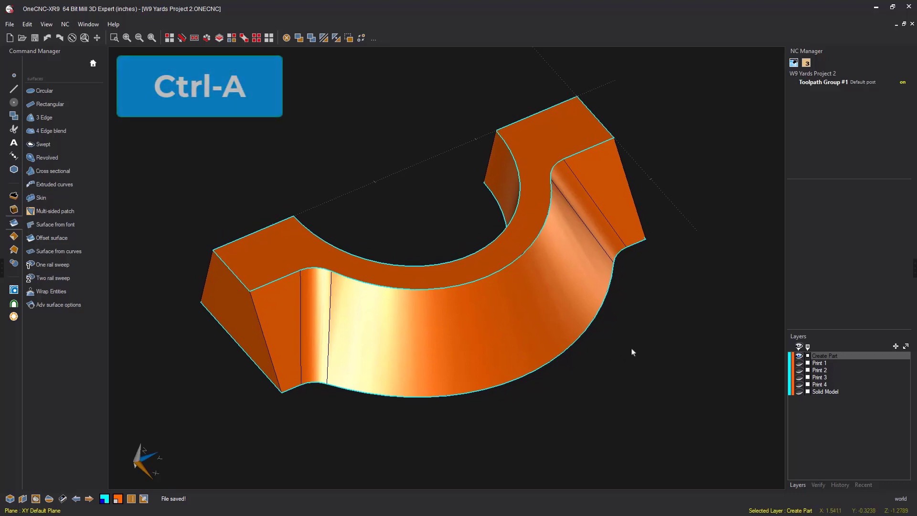
pyautogui.hotkey('ctrl', 'a')
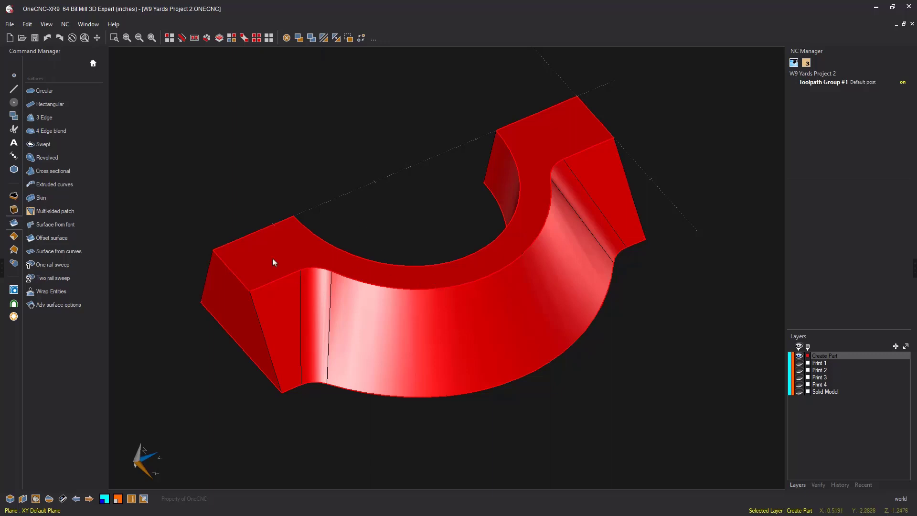
pyautogui.click(15, 265)
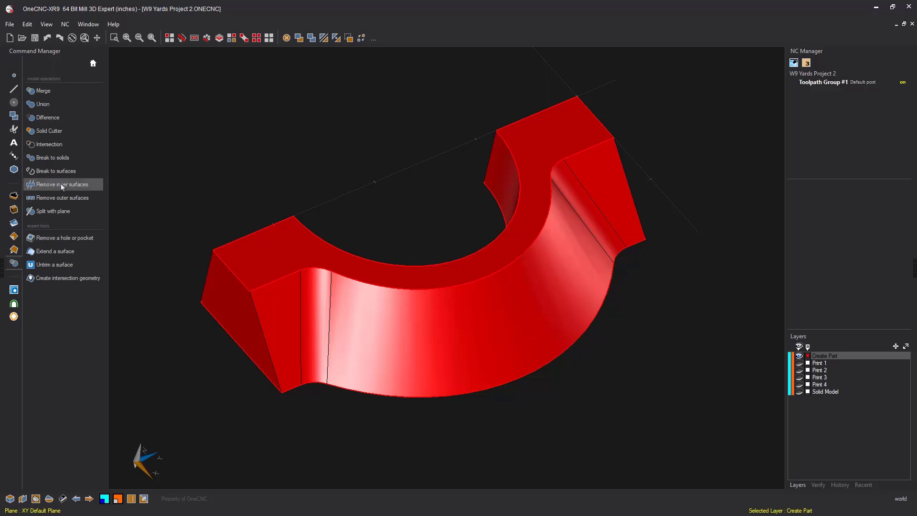
pyautogui.click(43, 90)
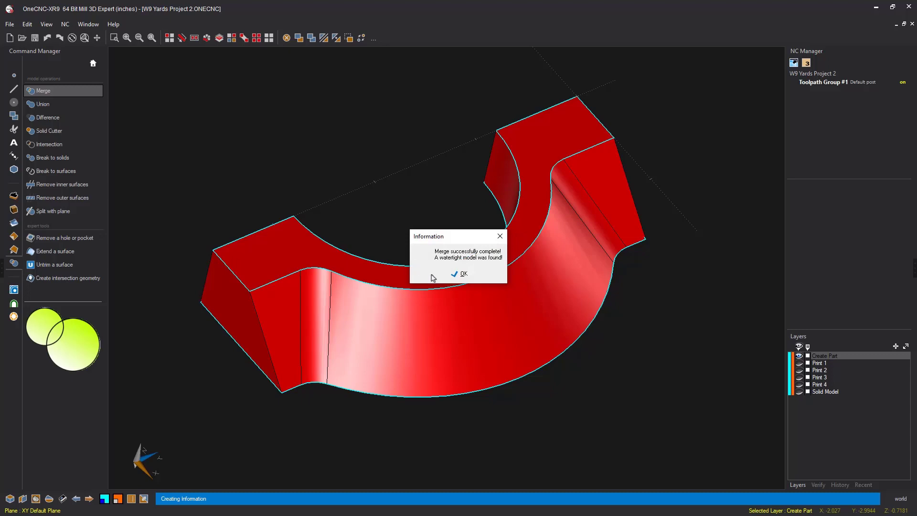
pyautogui.click(463, 275)
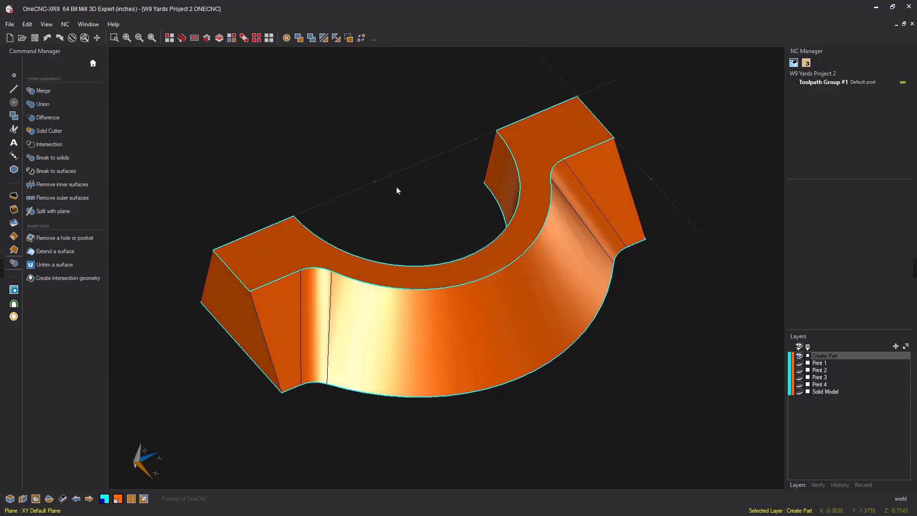
# Pick the merged model to check that its surfaces select as a single entity
pyautogui.moveTo(399, 188)
pyautogui.mouseDown(button='middle')
pyautogui.moveTo(382, 106)
pyautogui.moveTo(383, 183)
pyautogui.mouseUp(button='middle')
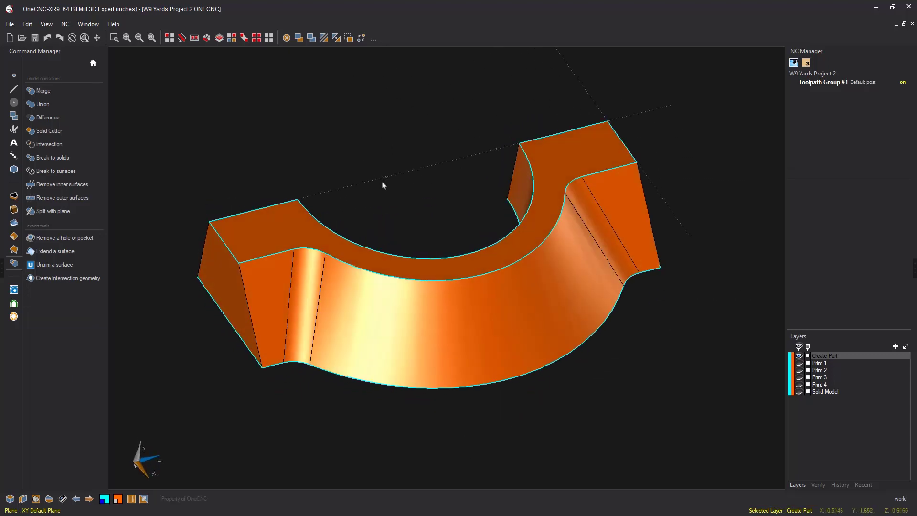
pyautogui.press('s')
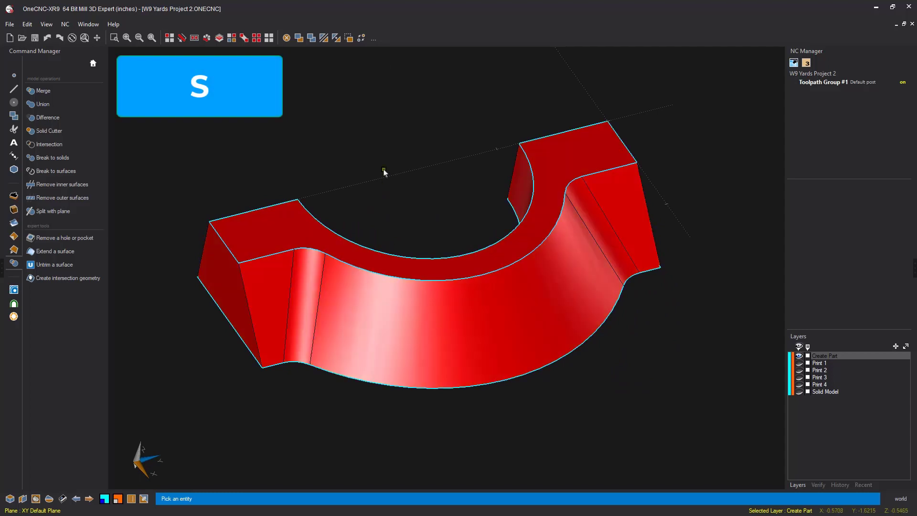
pyautogui.moveTo(382, 174)
pyautogui.mouseDown(button='middle')
pyautogui.moveTo(390, 219)
pyautogui.moveTo(356, 96)
pyautogui.moveTo(385, 181)
pyautogui.mouseUp(button='middle')
pyautogui.press('Escape')
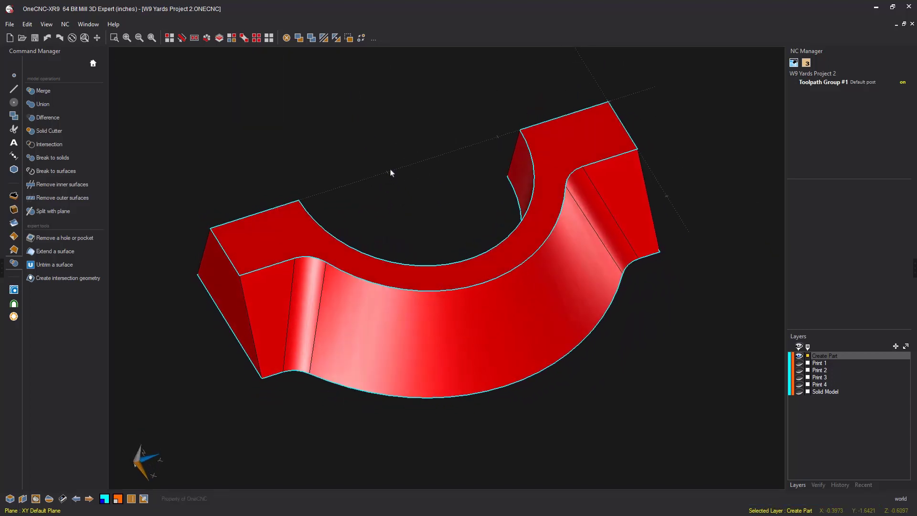
# Compare the part with the Print 3 layer in top view, make Print 1 the selected layer and hide Print 3
pyautogui.rightClick(391, 173)
pyautogui.click(392, 131)
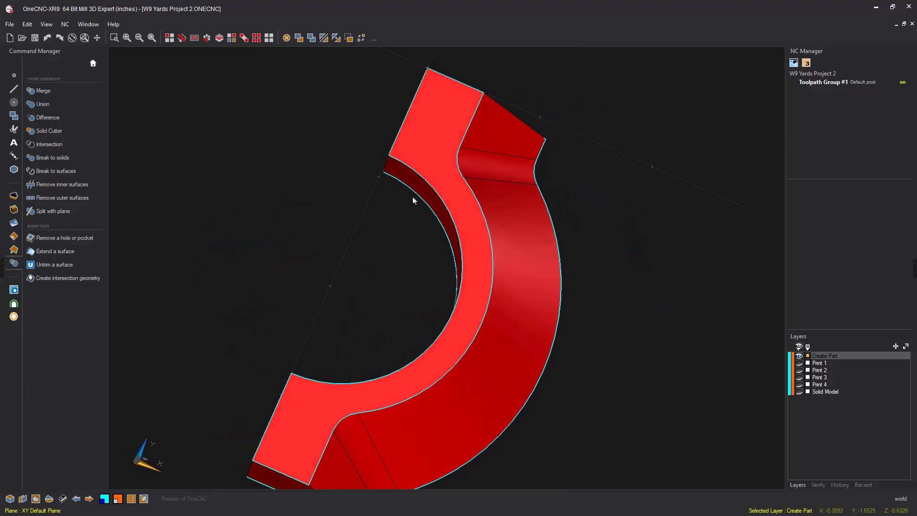
pyautogui.keyDown('shift'); pyautogui.moveTo(426, 221); pyautogui.dragTo(383, 238, button='middle'); pyautogui.keyUp('shift')
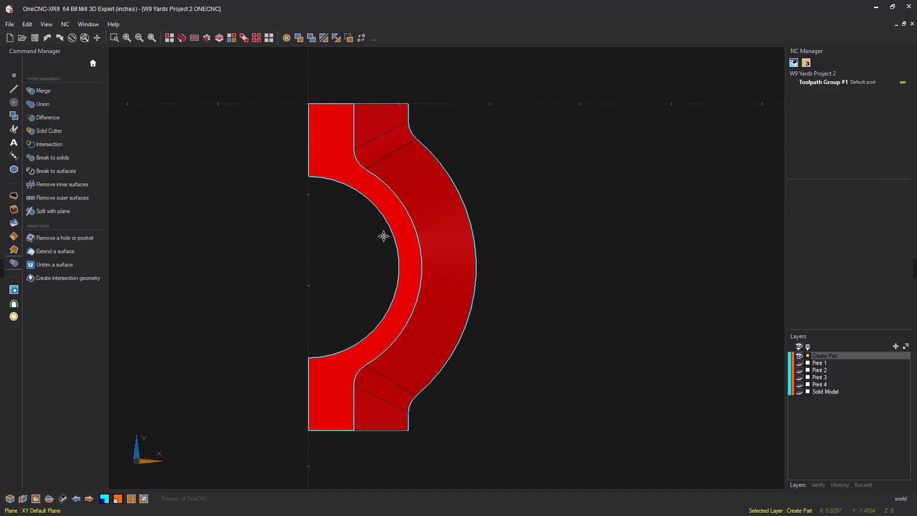
pyautogui.click(799, 378)
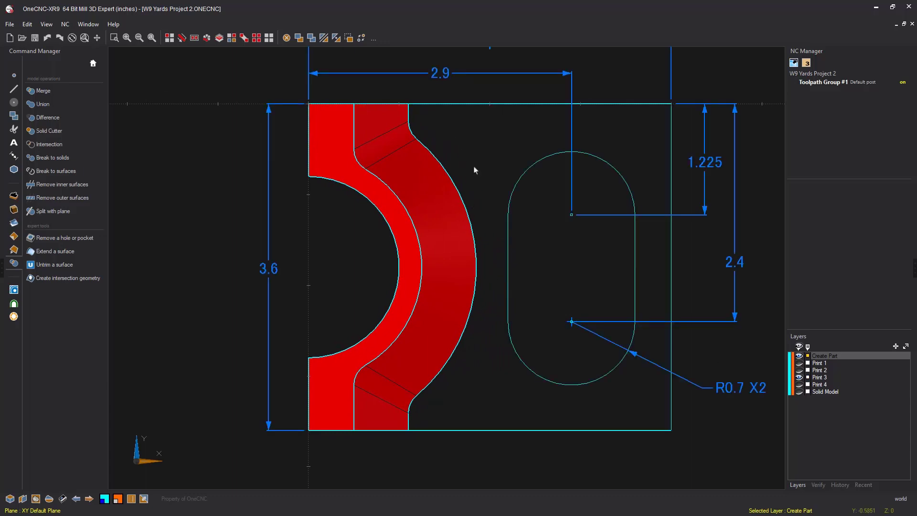
pyautogui.press('Down')
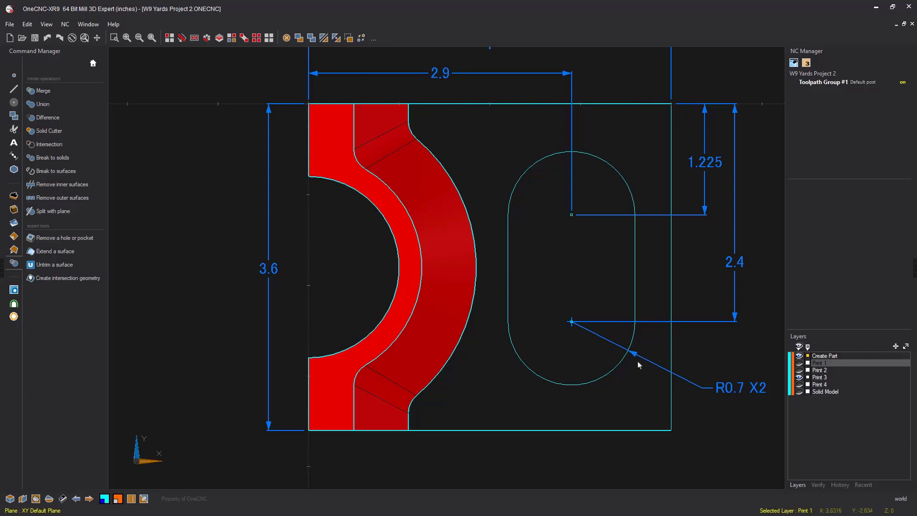
pyautogui.click(799, 377)
# Examine the finished part on the Solid Model layer with the Create Part layer hidden
pyautogui.click(799, 356)
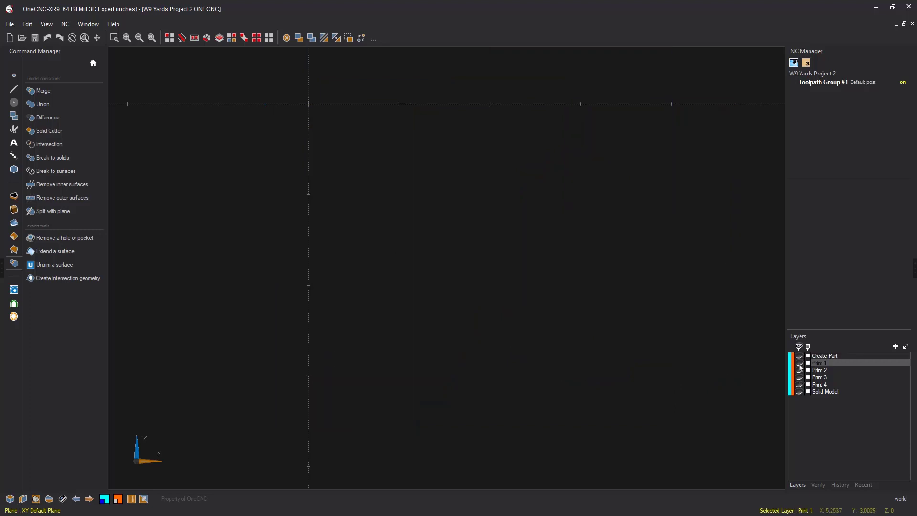
pyautogui.click(799, 391)
pyautogui.moveTo(657, 396); pyautogui.dragTo(581, 329, button='middle')
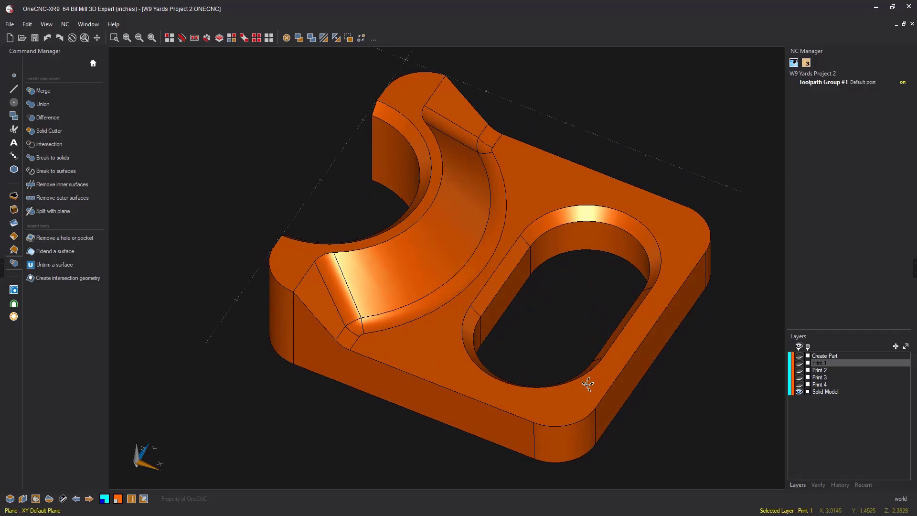
pyautogui.moveTo(588, 384); pyautogui.dragTo(592, 378, button='middle')
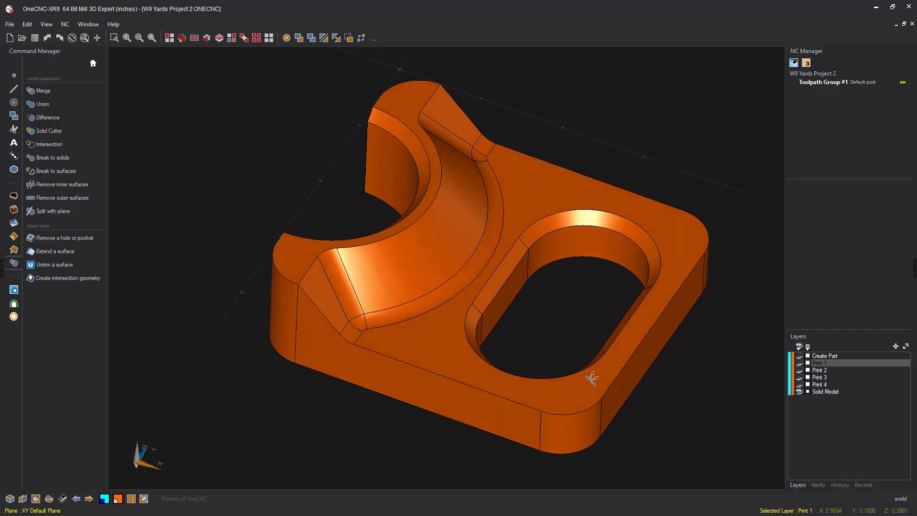
pyautogui.click(799, 392)
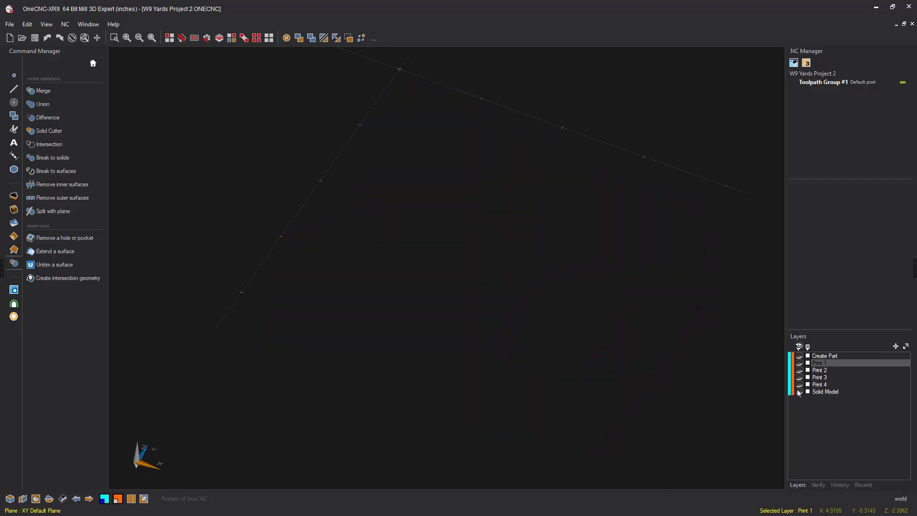
# Examine the base outline and slot dimensions on the Print 3 layer in top view, and return to showing only Create Part
pyautogui.click(800, 377)
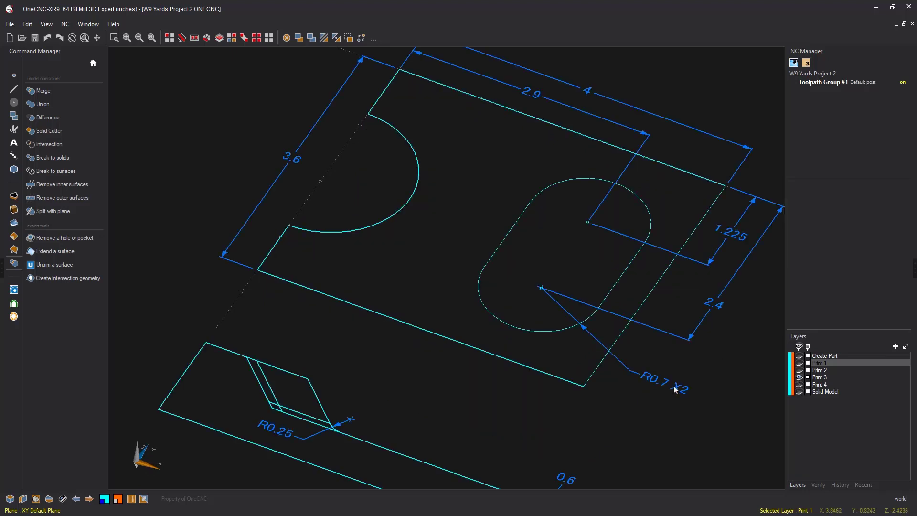
pyautogui.press('t')
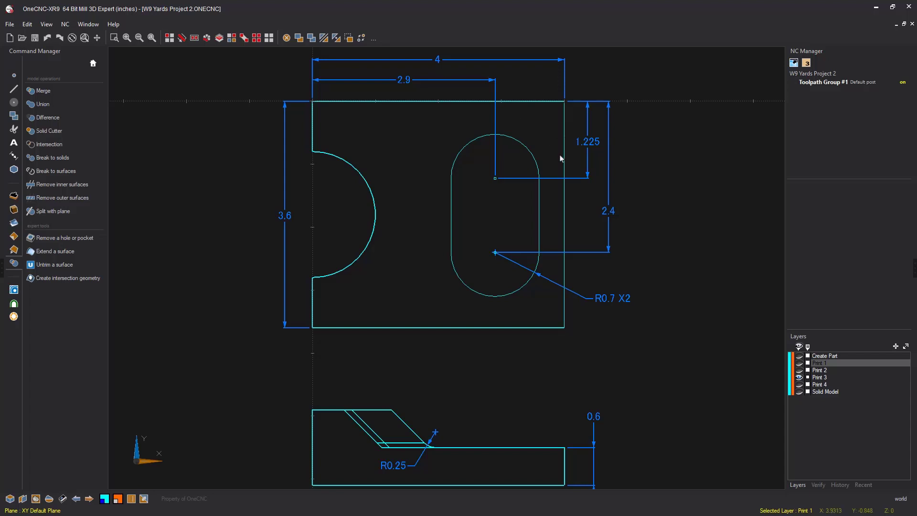
pyautogui.click(800, 357)
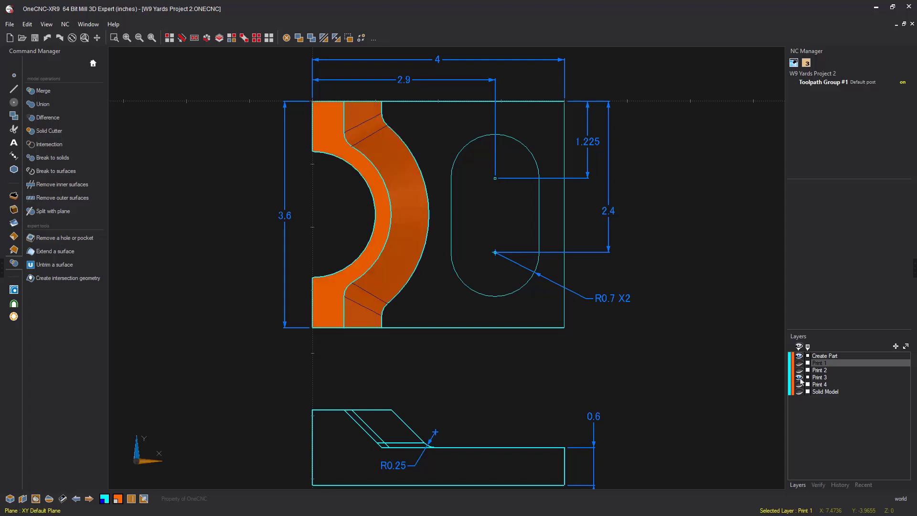
pyautogui.click(800, 378)
# Offset the lower profile's short inner straight line at the near end by 4 inches towards the outer side of the part
pyautogui.moveTo(533, 349)
pyautogui.mouseDown(button='middle')
pyautogui.moveTo(536, 317)
pyautogui.moveTo(478, 248)
pyautogui.mouseUp(button='middle')
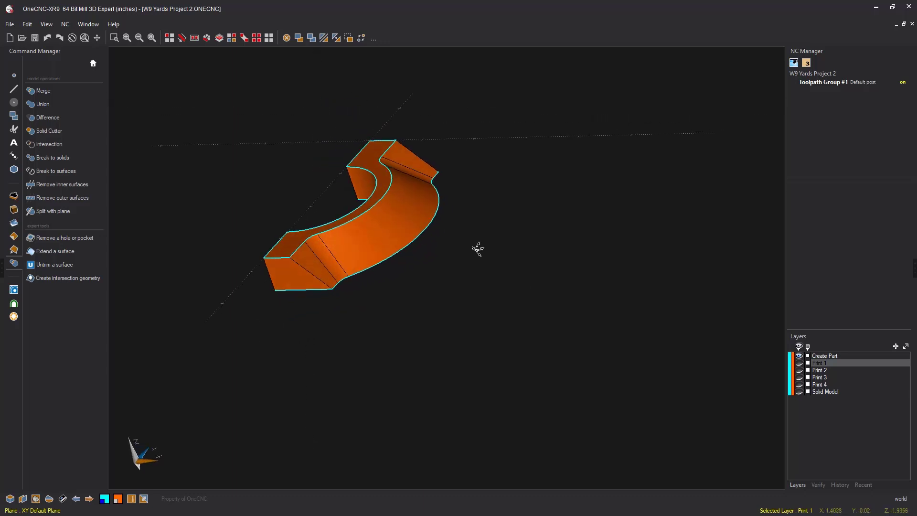
pyautogui.moveTo(512, 286)
pyautogui.mouseDown(button='middle')
pyautogui.moveTo(520, 277)
pyautogui.moveTo(536, 310)
pyautogui.mouseUp(button='middle')
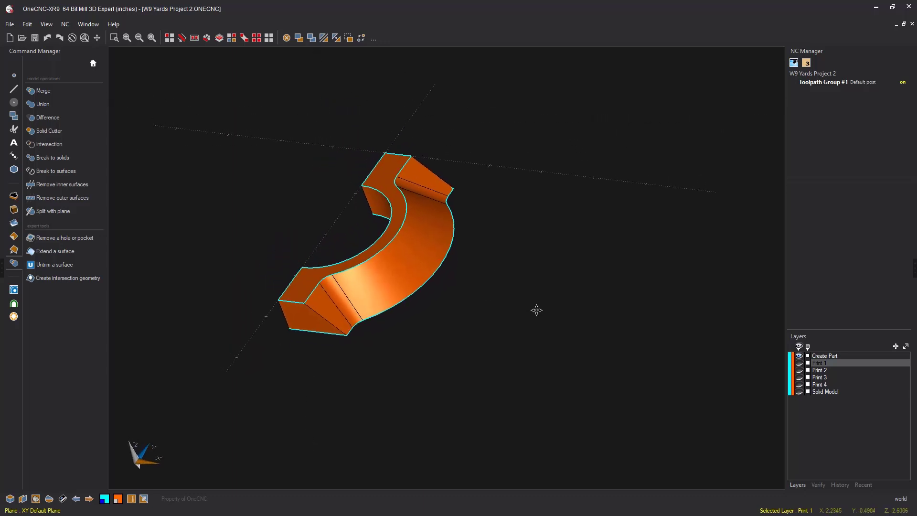
pyautogui.click(14, 88)
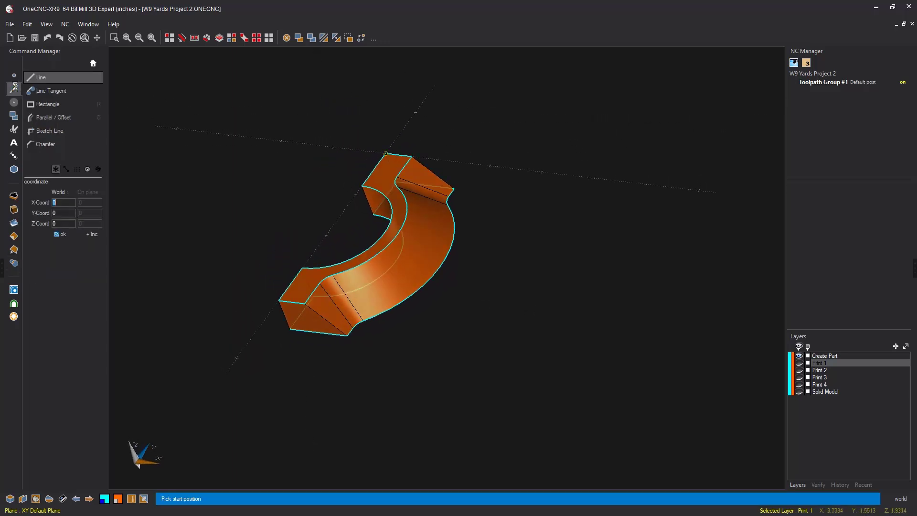
pyautogui.click(52, 118)
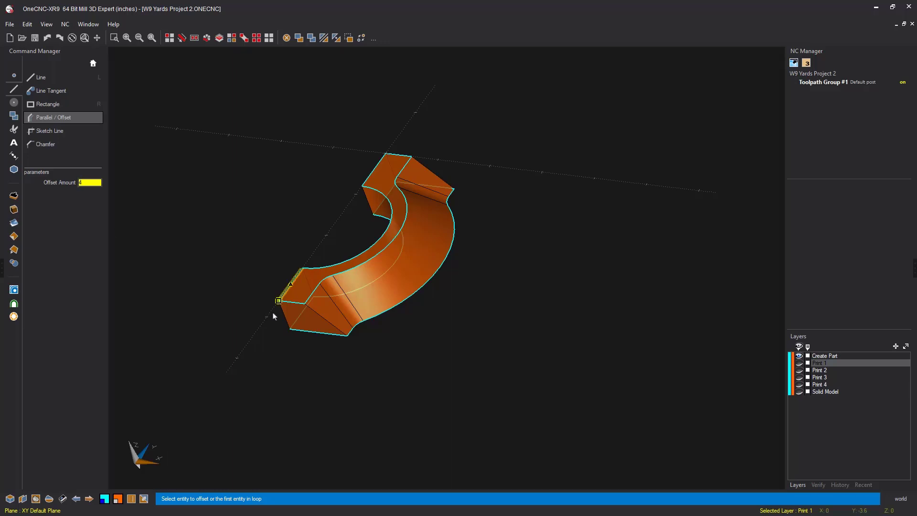
pyautogui.click(300, 315)
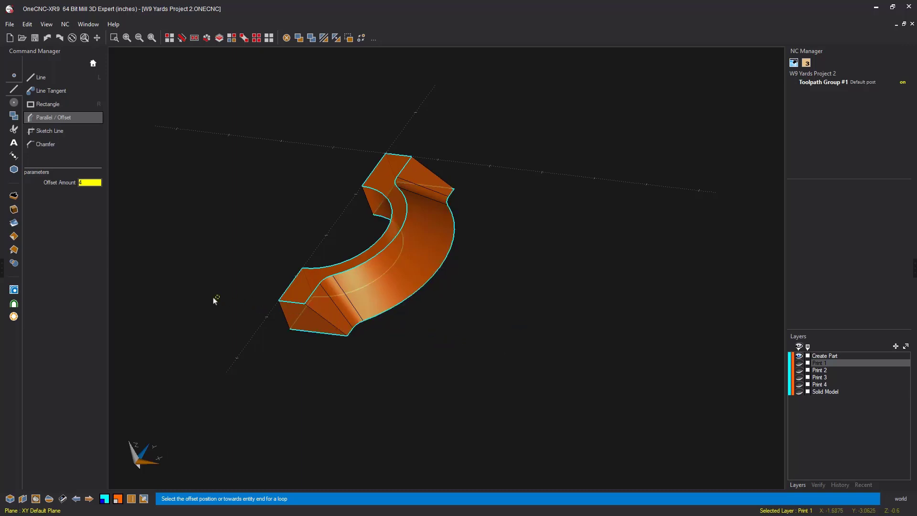
pyautogui.moveTo(184, 294); pyautogui.dragTo(268, 311, button='middle')
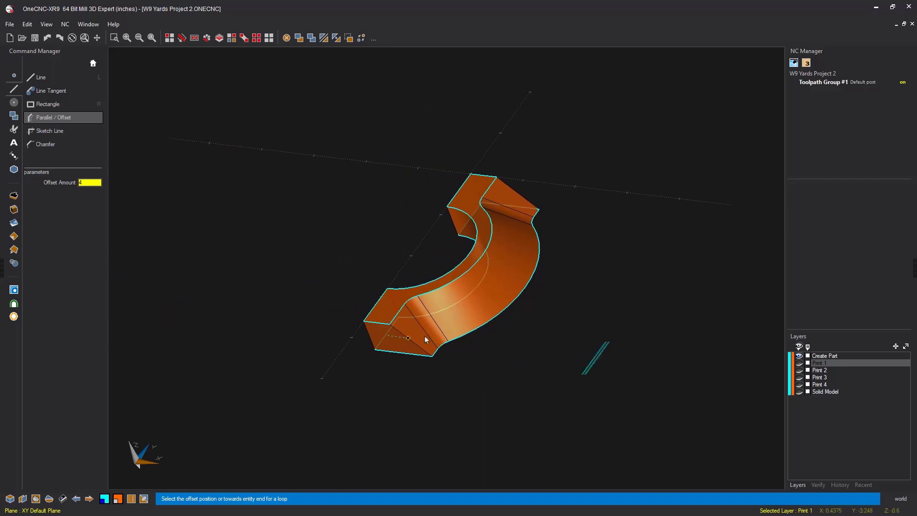
pyautogui.click(534, 363)
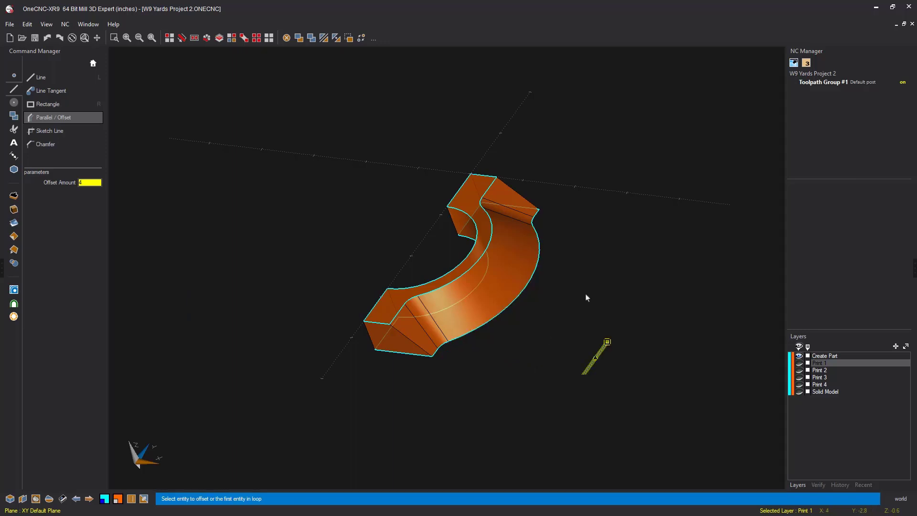
pyautogui.press('Escape')
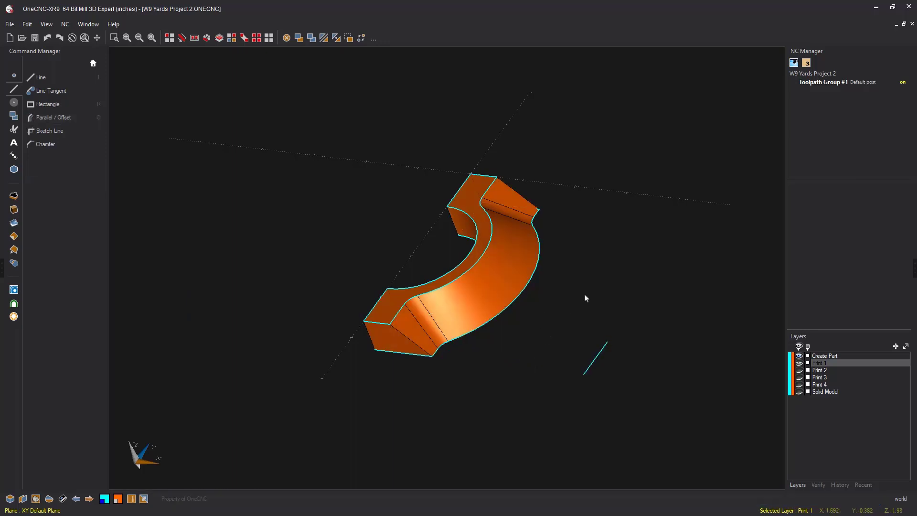
# Trim the two side lines of the lower profile together with the offset end line to close the base outline
pyautogui.moveTo(586, 298); pyautogui.dragTo(539, 293, button='middle')
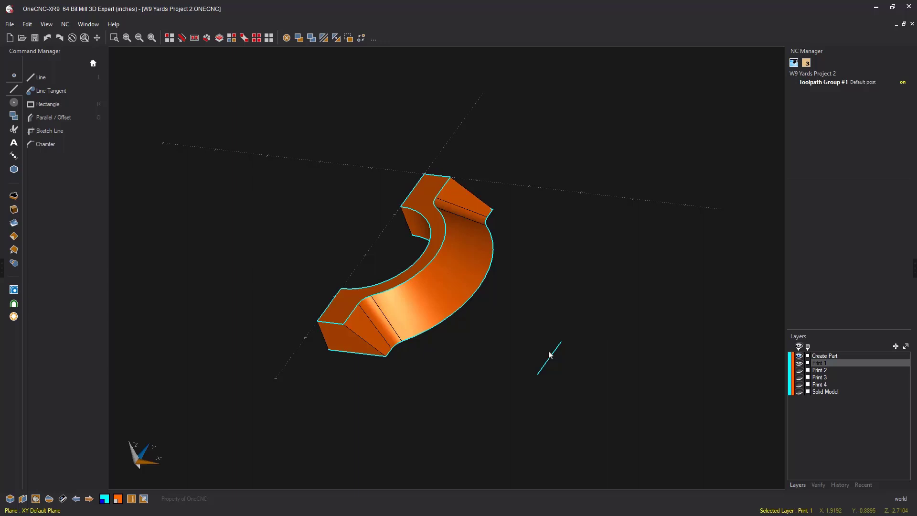
pyautogui.click(14, 129)
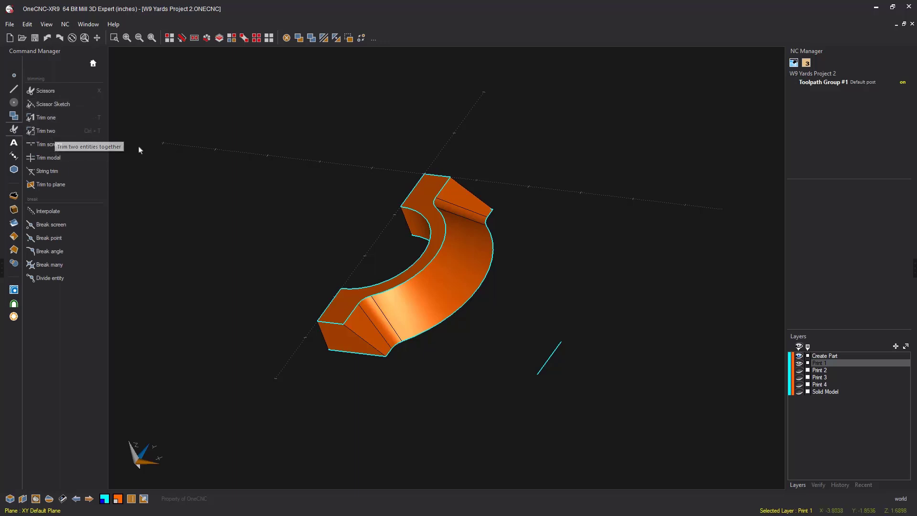
pyautogui.hotkey('ctrl', 't')
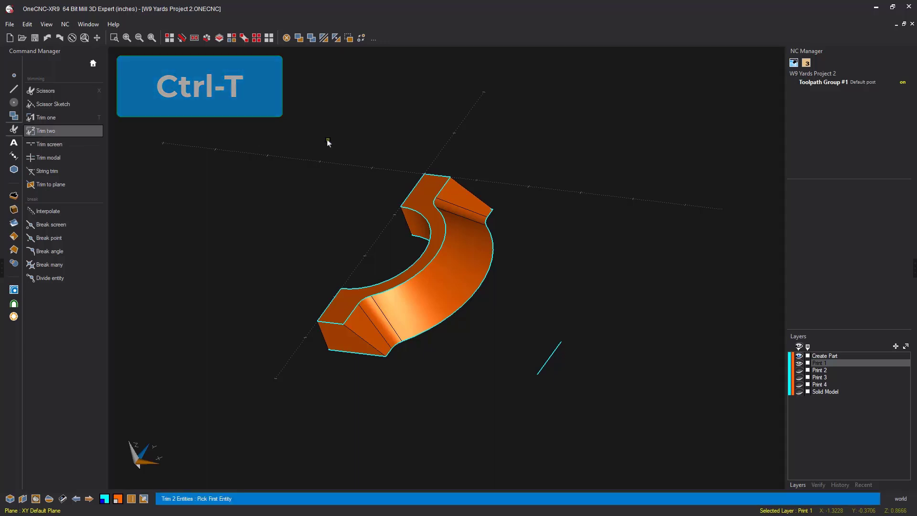
pyautogui.click(364, 355)
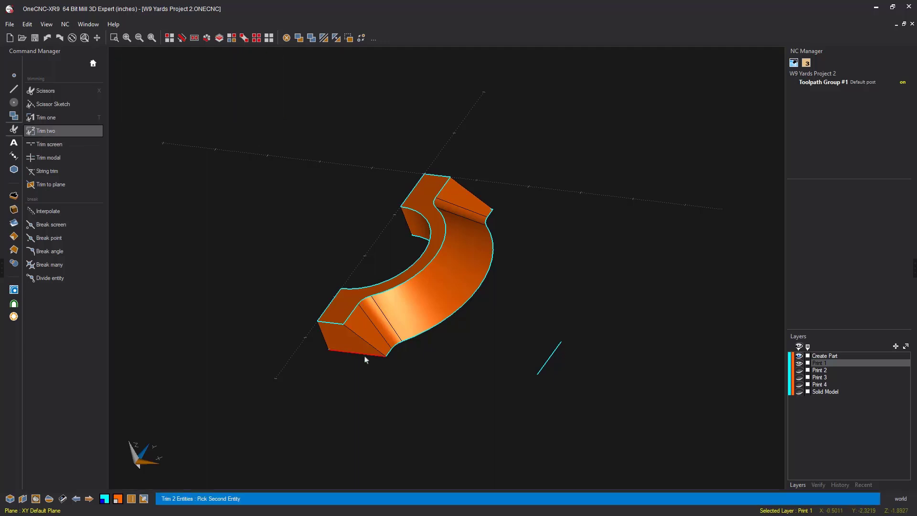
pyautogui.click(545, 366)
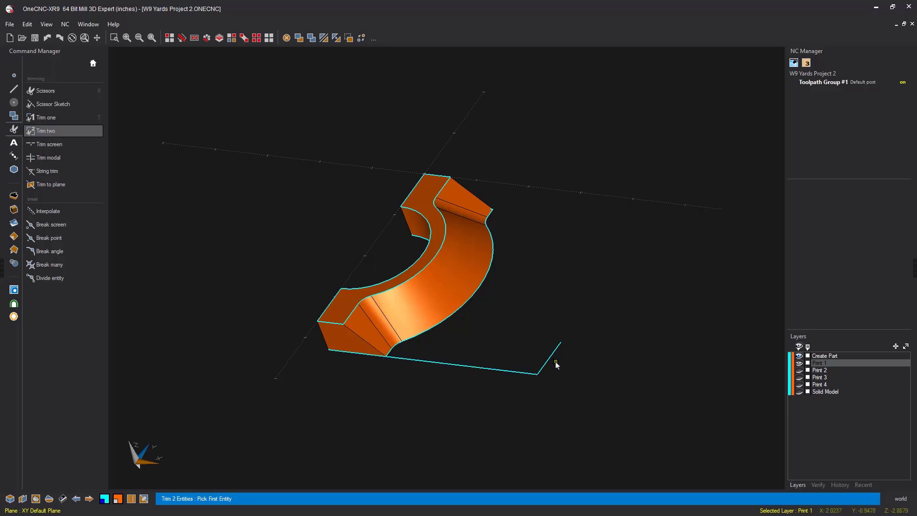
pyautogui.moveTo(556, 363); pyautogui.dragTo(448, 401, button='middle')
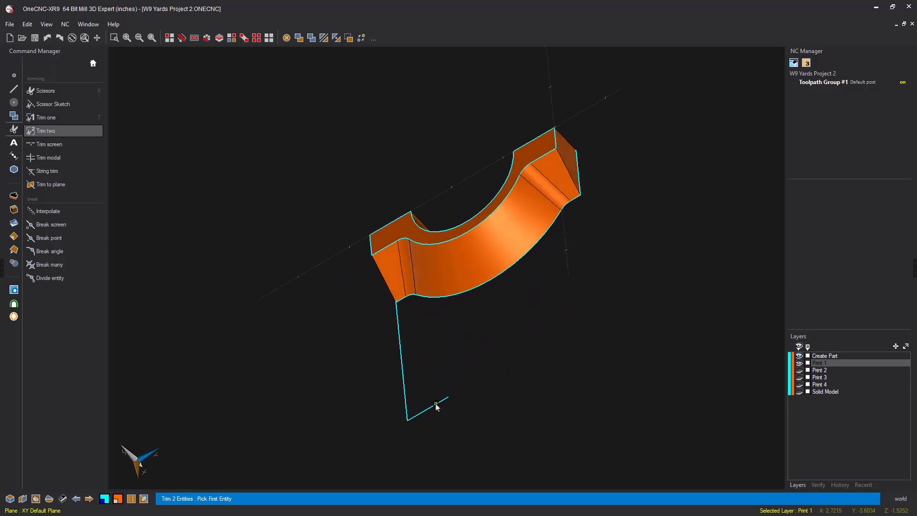
pyautogui.click(440, 404)
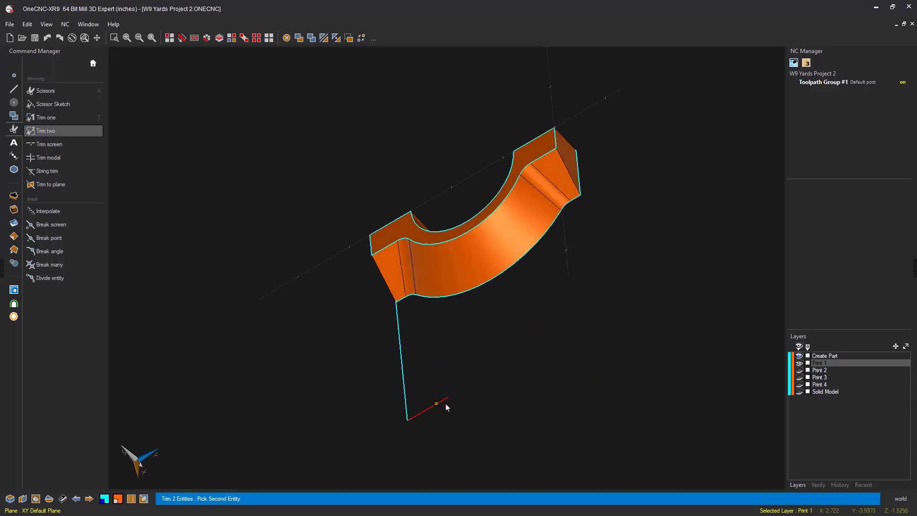
pyautogui.click(577, 178)
pyautogui.moveTo(528, 324); pyautogui.dragTo(648, 234, button='middle')
pyautogui.press('Escape')
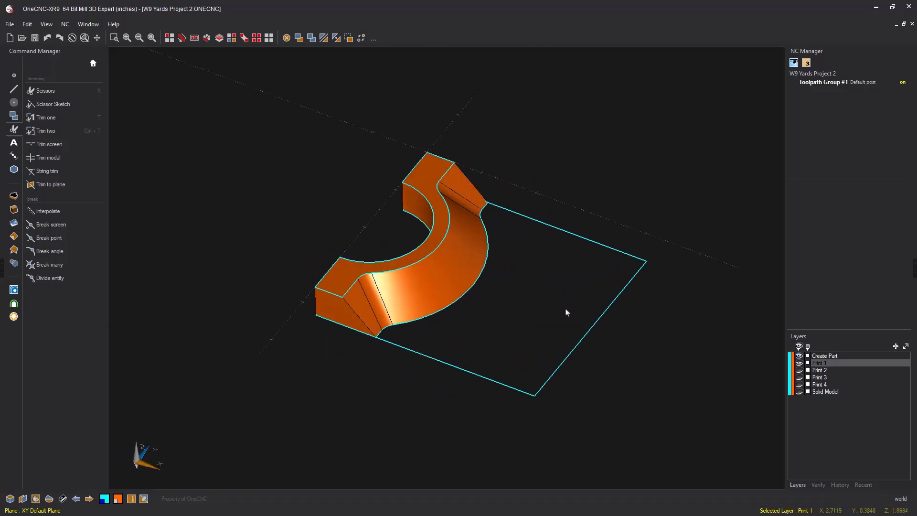
# Examine the slot and base thickness dimensions on the Print 3 layer in top view, and hide that layer again
pyautogui.moveTo(563, 304)
pyautogui.mouseDown(button='middle')
pyautogui.moveTo(552, 292)
pyautogui.moveTo(560, 287)
pyautogui.mouseUp(button='middle')
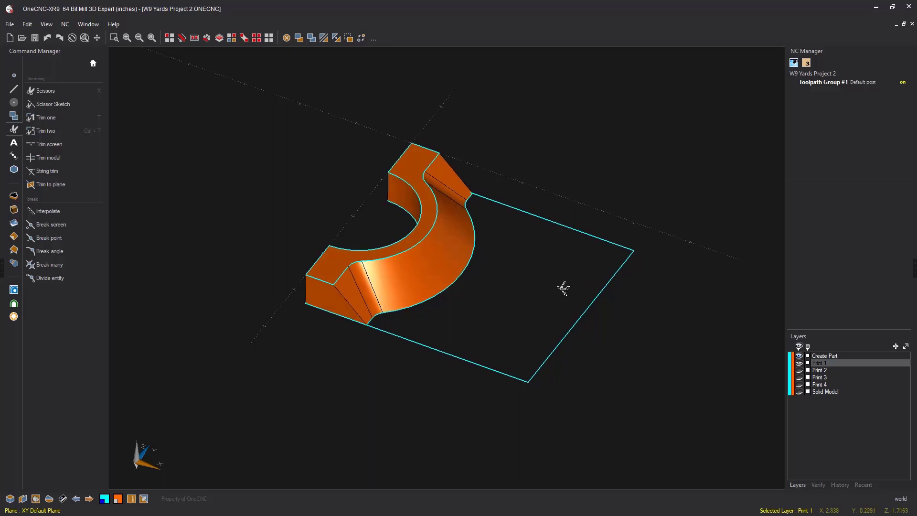
pyautogui.click(798, 378)
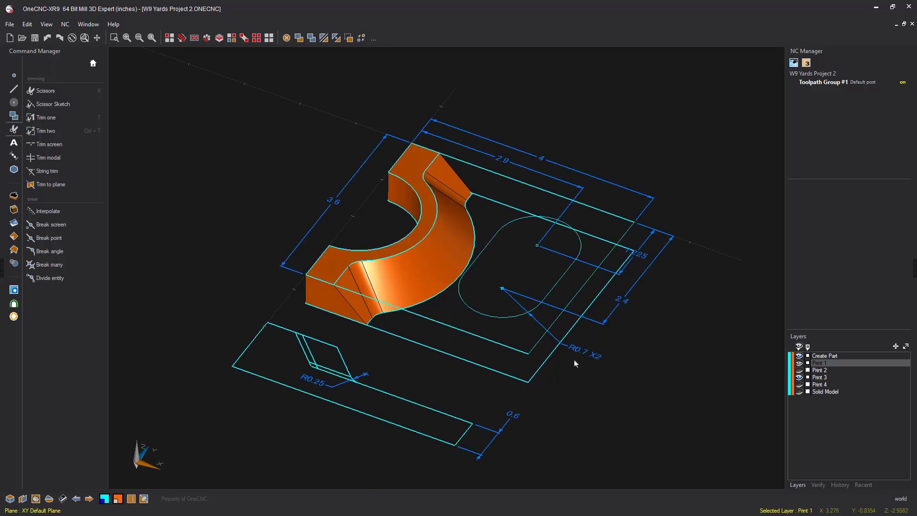
pyautogui.moveTo(510, 371)
pyautogui.mouseDown(button='middle')
pyautogui.moveTo(565, 354)
pyautogui.moveTo(558, 376)
pyautogui.moveTo(570, 384)
pyautogui.moveTo(543, 314)
pyautogui.mouseUp(button='middle')
pyautogui.rightClick(557, 378)
pyautogui.click(558, 375)
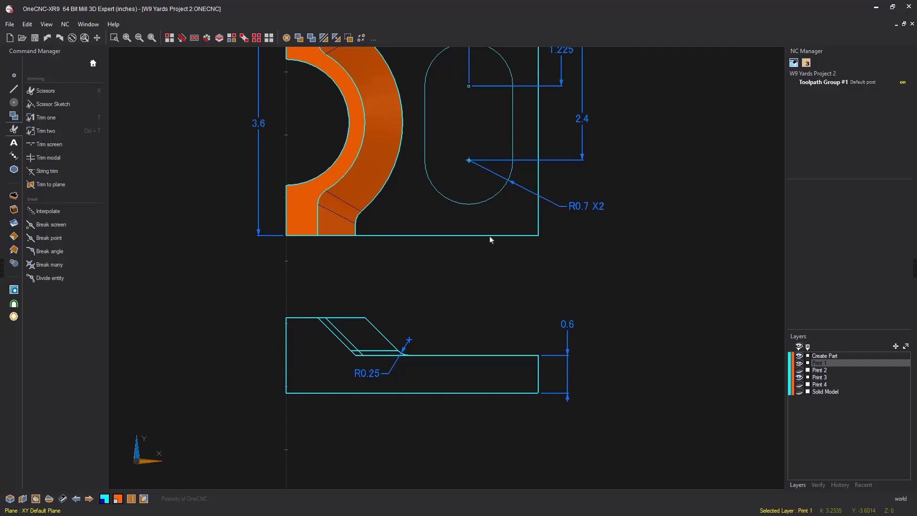
pyautogui.moveTo(492, 247); pyautogui.dragTo(500, 297, button='middle')
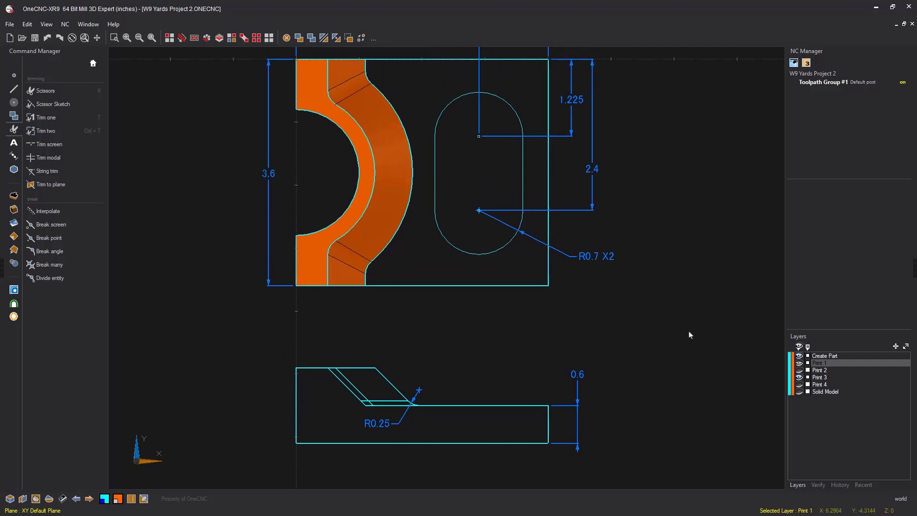
pyautogui.click(799, 377)
pyautogui.moveTo(542, 331)
pyautogui.mouseDown(button='middle')
pyautogui.moveTo(486, 237)
pyautogui.moveTo(529, 328)
pyautogui.mouseUp(button='middle')
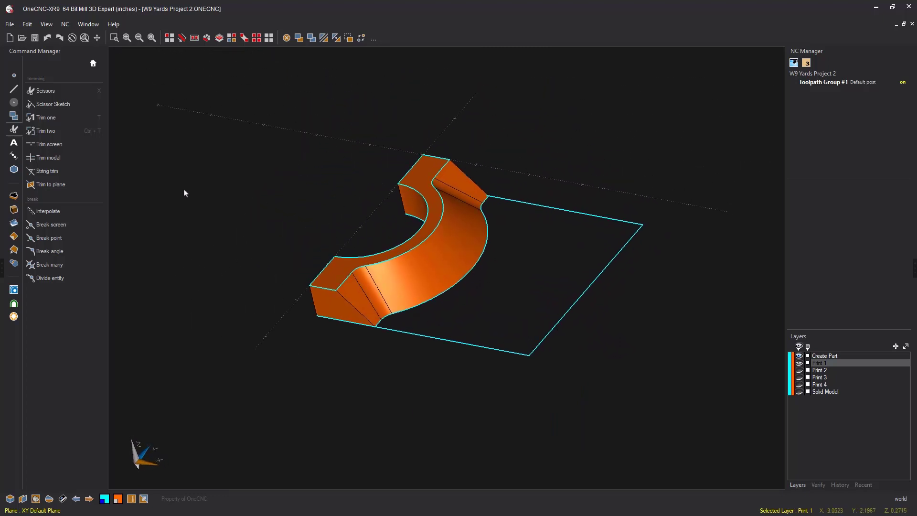
# Extrude the closed base outline as curves with a height of -0.6 and a taper angle of 0
pyautogui.click(13, 196)
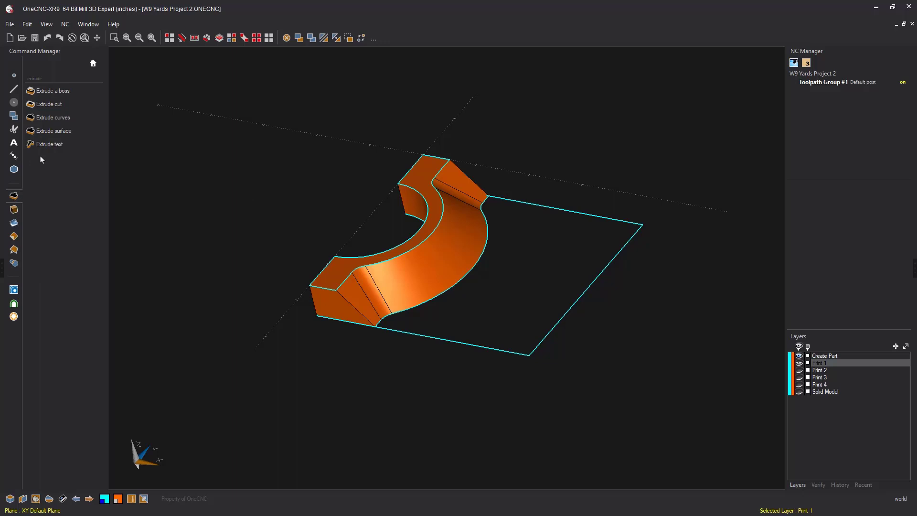
pyautogui.click(56, 122)
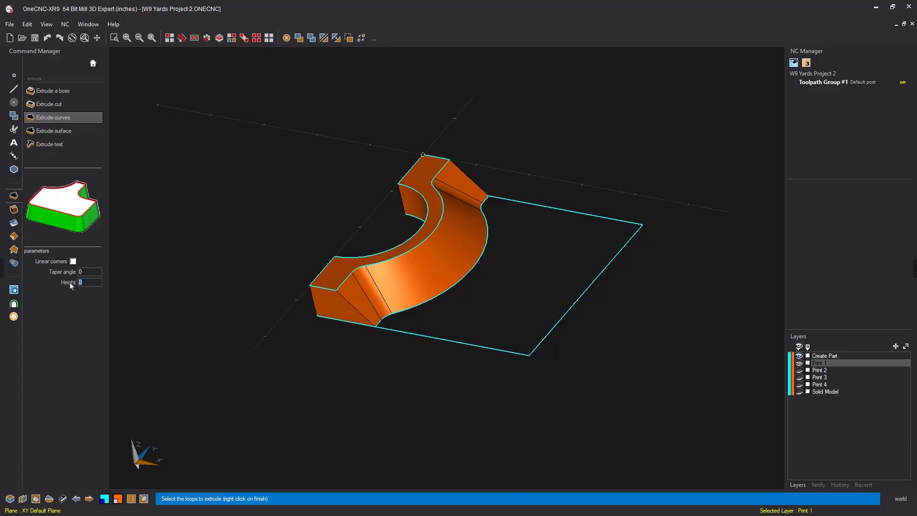
pyautogui.write('6')
pyautogui.press('Return')
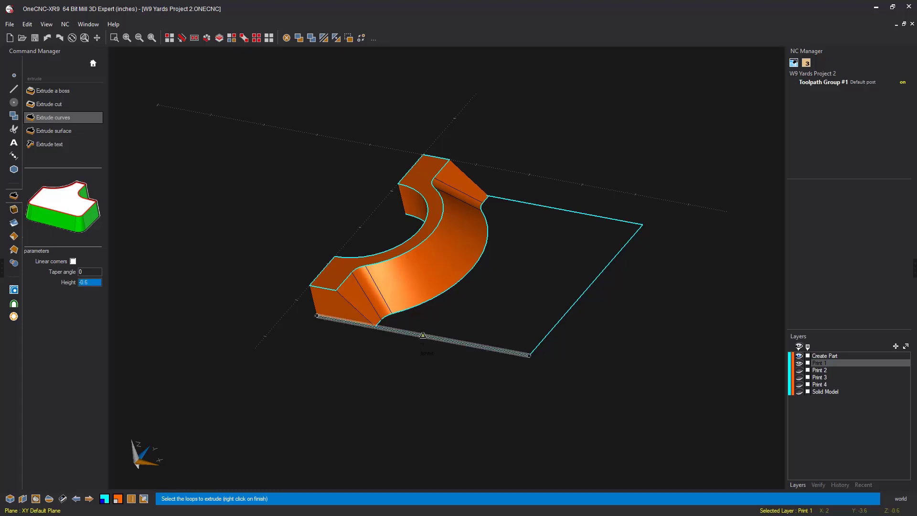
pyautogui.click(423, 336)
pyautogui.rightClick(423, 345)
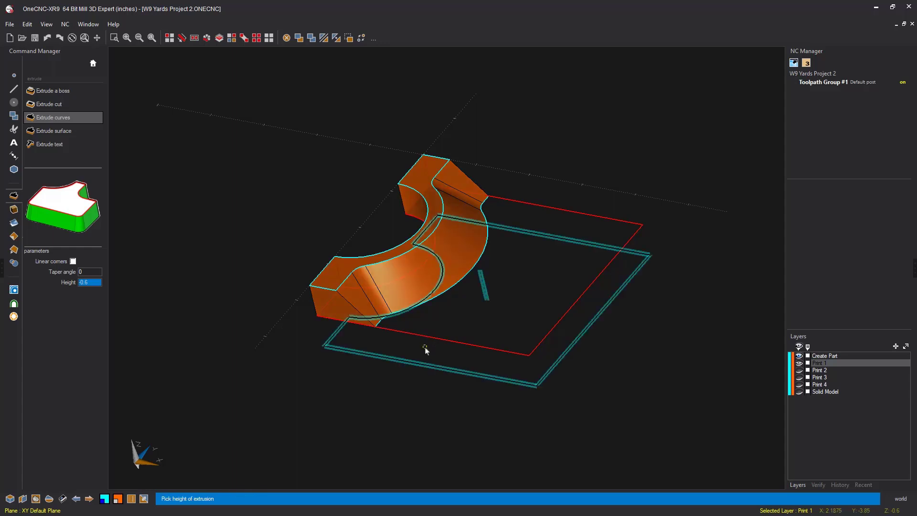
pyautogui.click(424, 391)
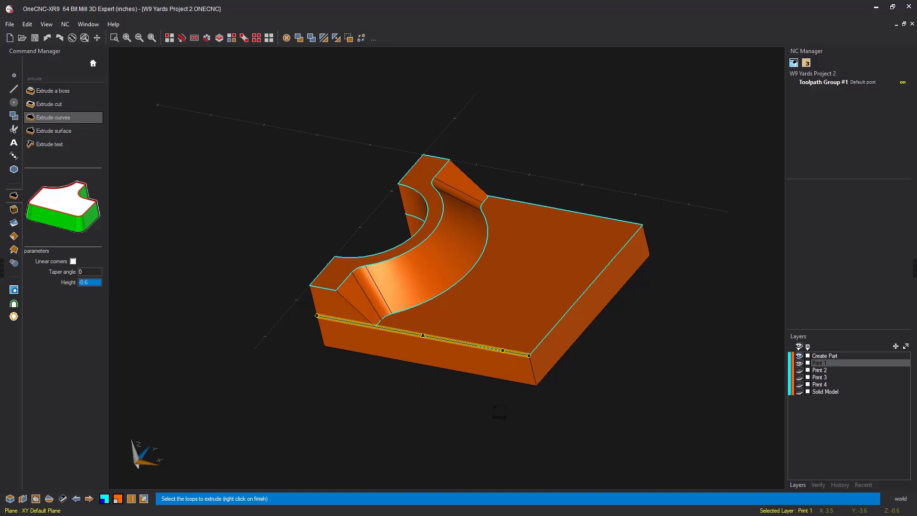
pyautogui.rightClick(495, 408)
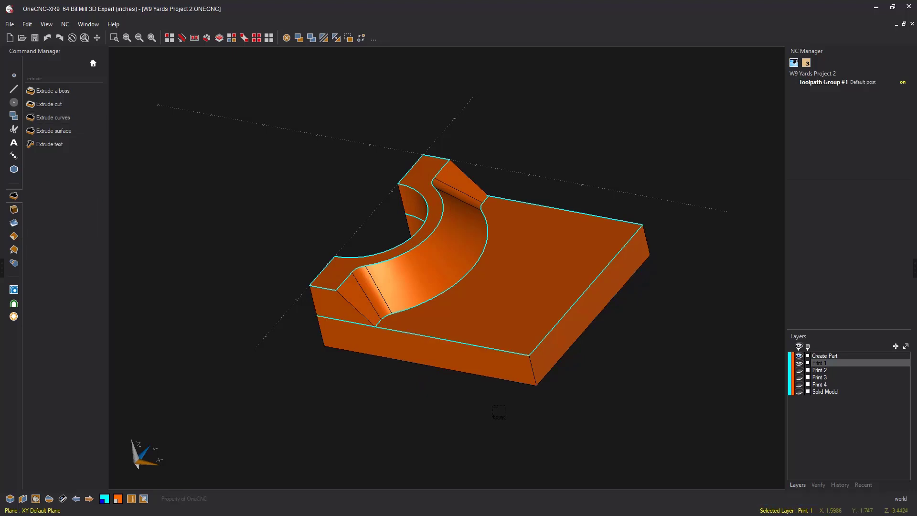
# Select the upper body and the extruded base block, and merge them into one model
pyautogui.moveTo(489, 373); pyautogui.dragTo(516, 375, button='middle')
pyautogui.moveTo(494, 333); pyautogui.dragTo(469, 318, button='middle')
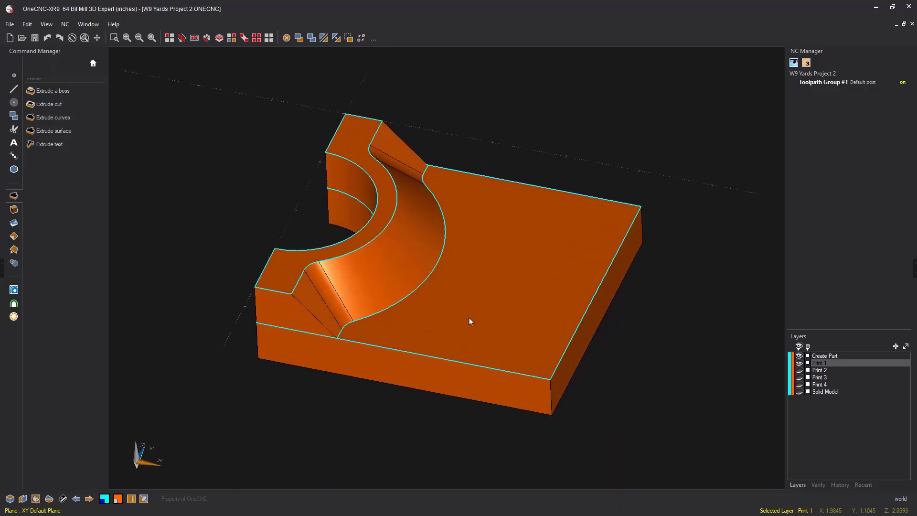
pyautogui.press('s')
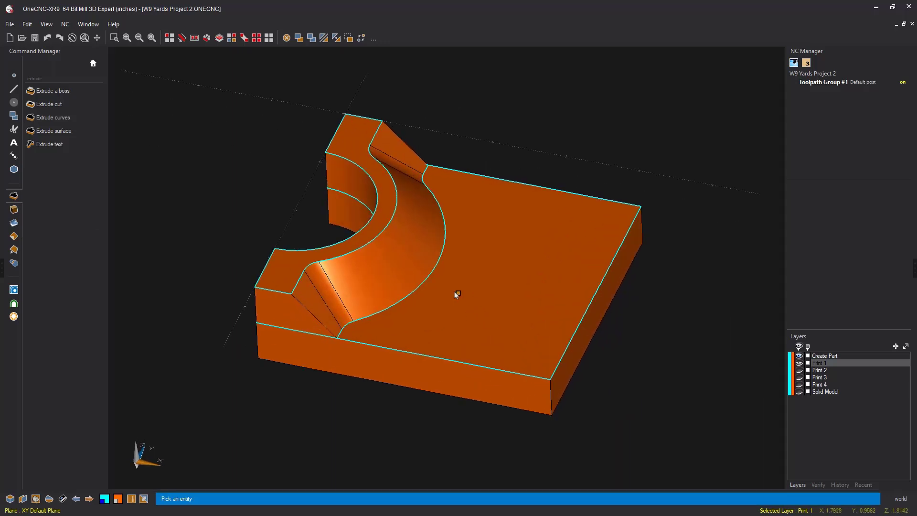
pyautogui.click(422, 263)
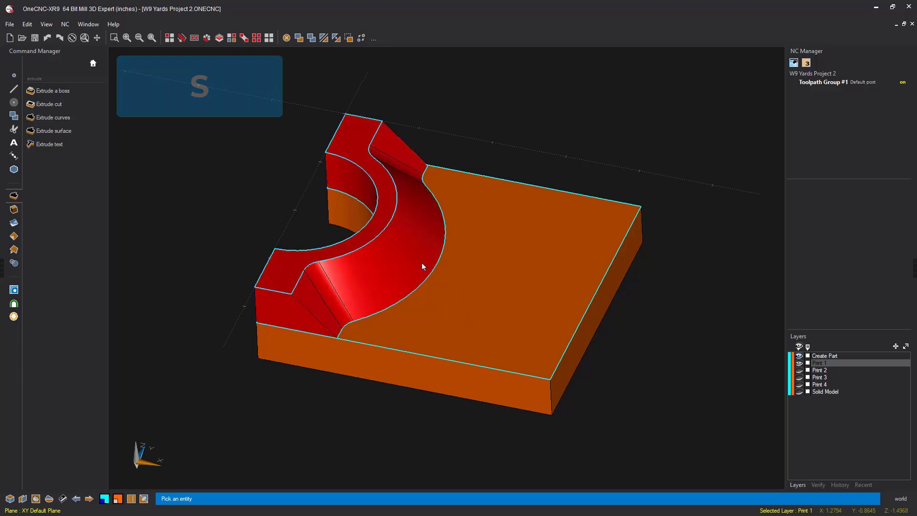
pyautogui.click(459, 293)
pyautogui.rightClick(639, 351)
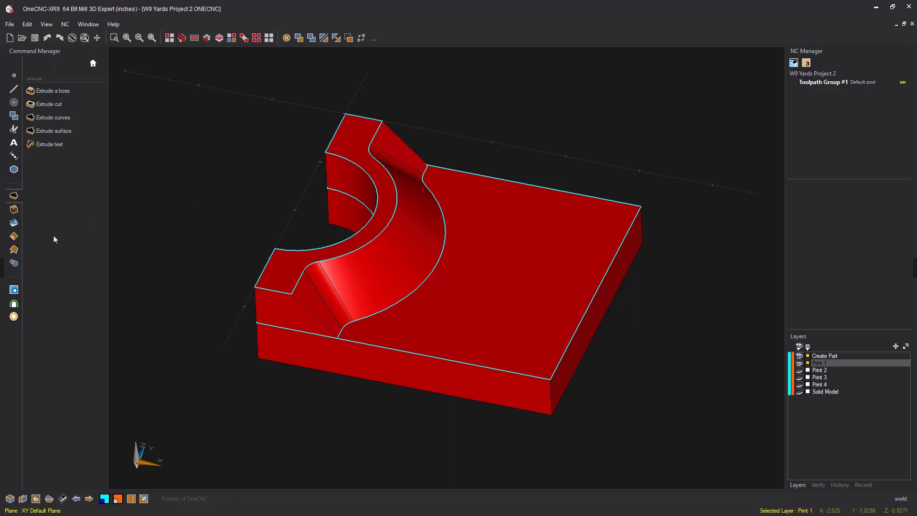
pyautogui.click(14, 264)
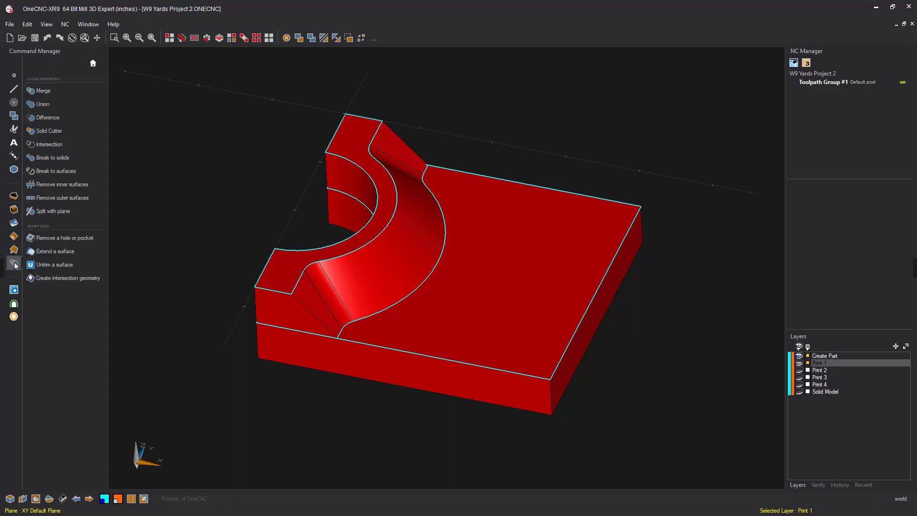
pyautogui.click(51, 95)
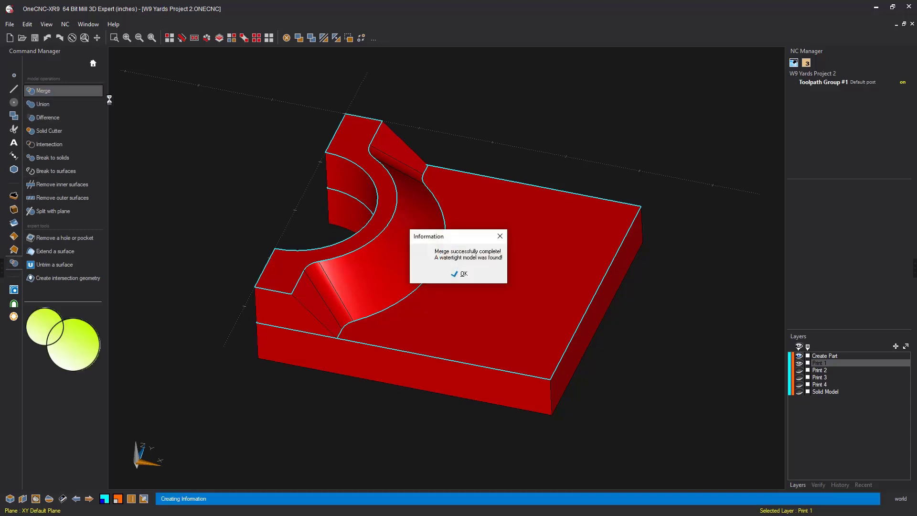
pyautogui.click(463, 274)
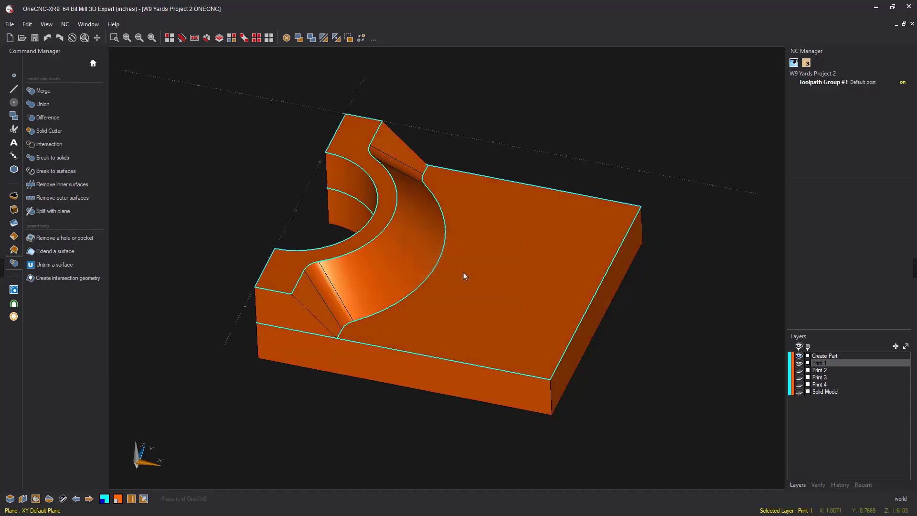
# Remove the inner surfaces from the merged part
pyautogui.moveTo(464, 273)
pyautogui.mouseDown(button='middle')
pyautogui.moveTo(477, 213)
pyautogui.moveTo(453, 261)
pyautogui.mouseUp(button='middle')
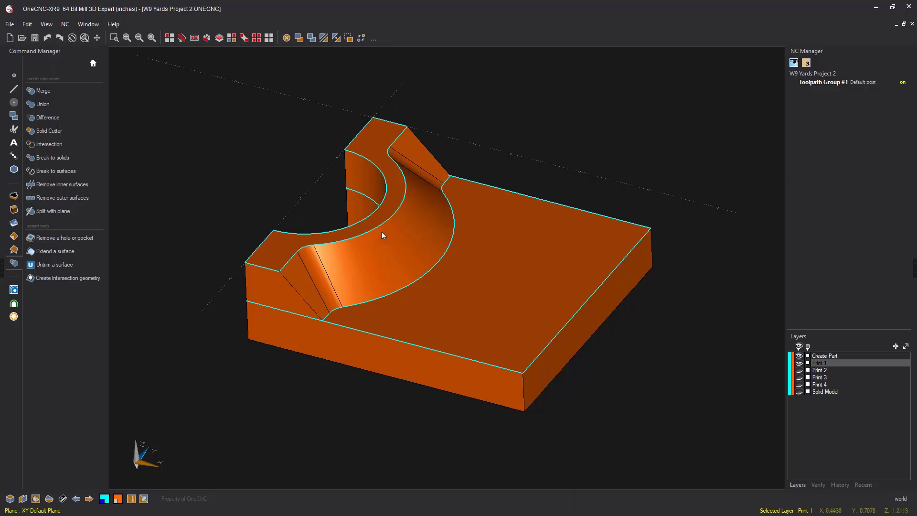
pyautogui.moveTo(374, 285); pyautogui.dragTo(380, 307, button='middle')
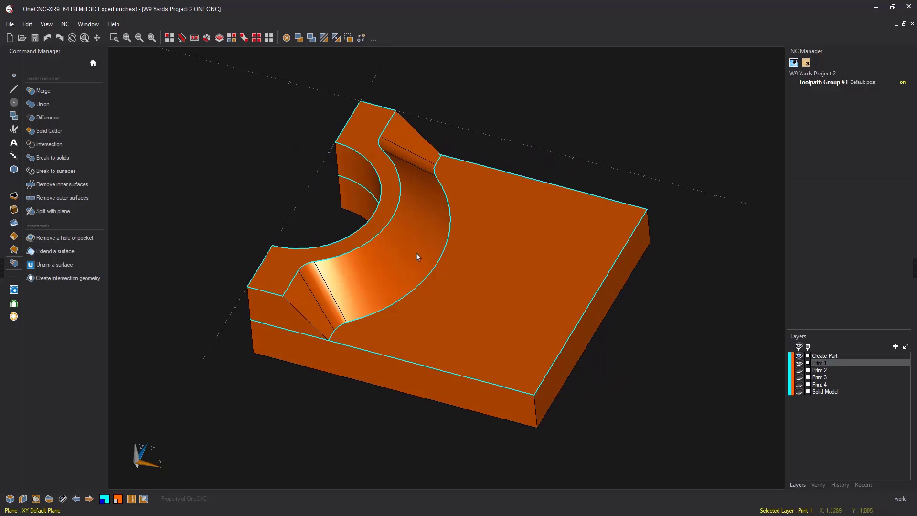
pyautogui.moveTo(426, 264); pyautogui.dragTo(411, 261, button='middle')
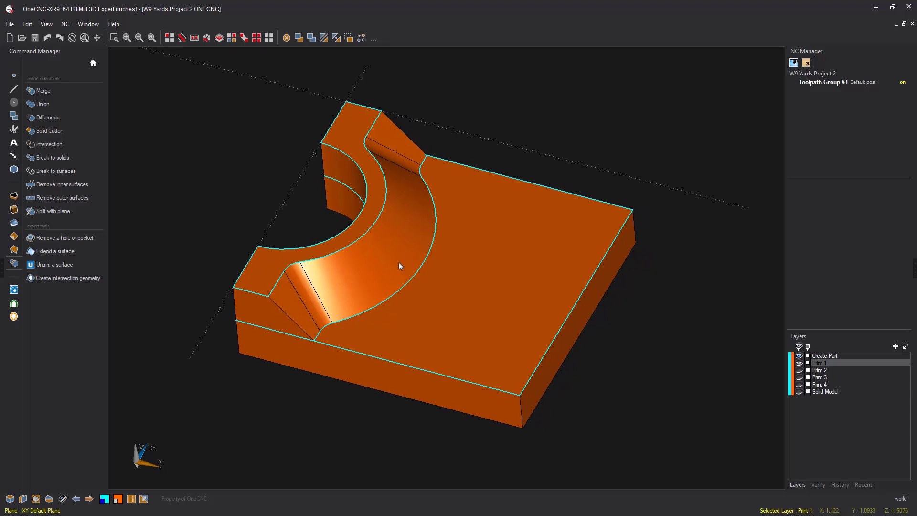
pyautogui.click(61, 189)
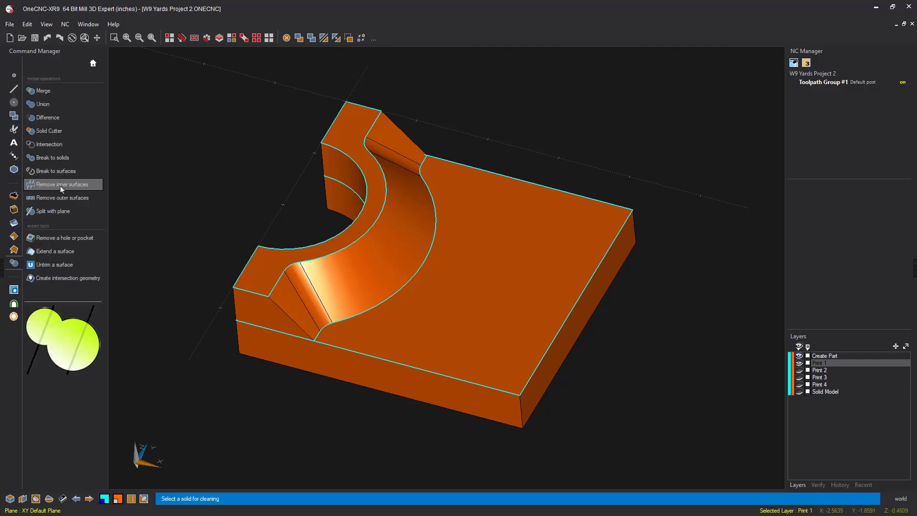
pyautogui.click(465, 259)
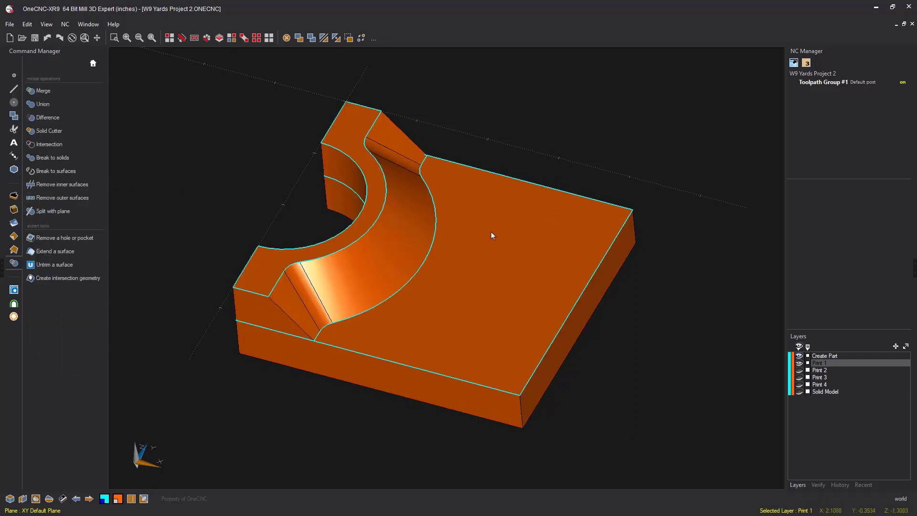
pyautogui.moveTo(491, 234)
pyautogui.mouseDown(button='middle')
pyautogui.moveTo(547, 168)
pyautogui.moveTo(496, 221)
pyautogui.mouseUp(button='middle')
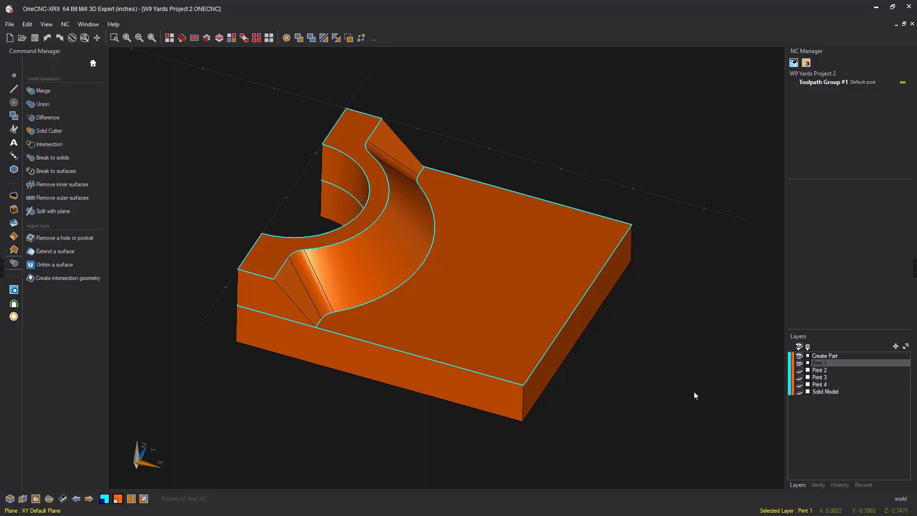
# Verify the cleaned part with the solid check
pyautogui.click(818, 485)
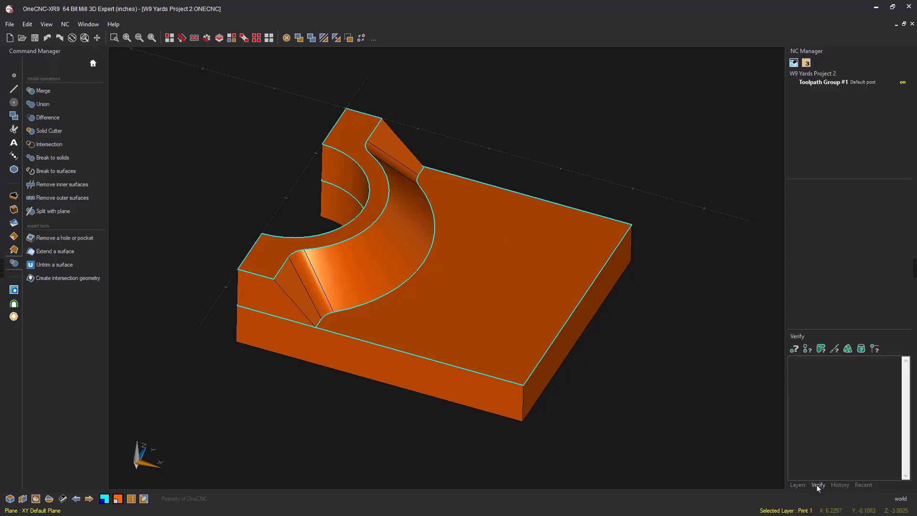
pyautogui.click(862, 349)
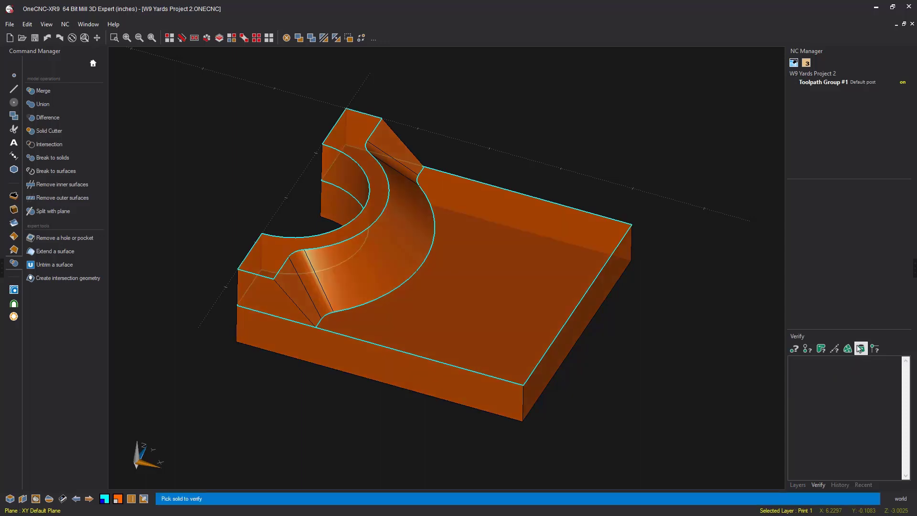
pyautogui.click(628, 268)
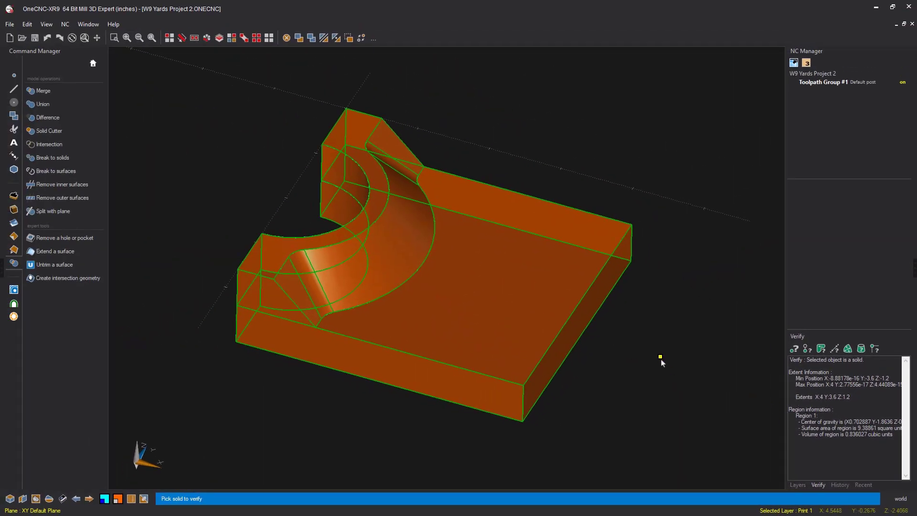
# Show the Print 3 layer over the part in the top view and make Create Part the current layer
pyautogui.press('Escape')
pyautogui.moveTo(556, 320); pyautogui.dragTo(524, 295, button='middle')
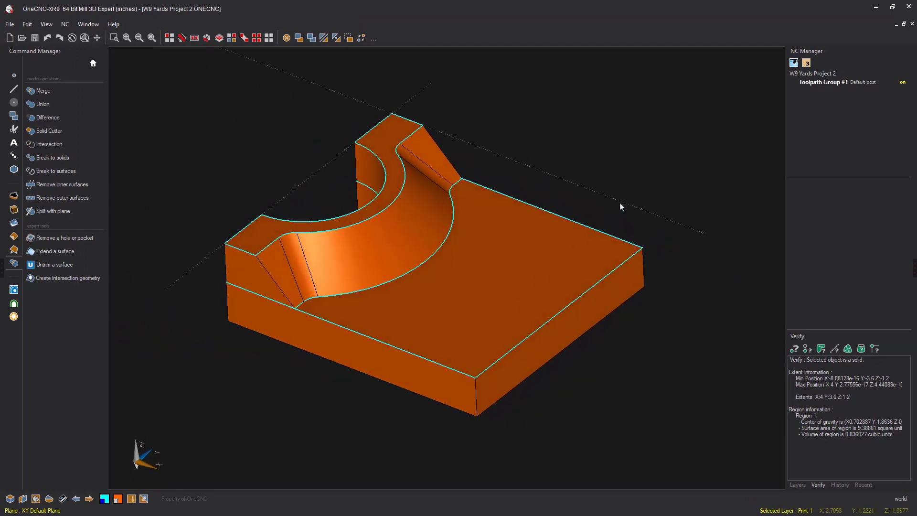
pyautogui.press('t')
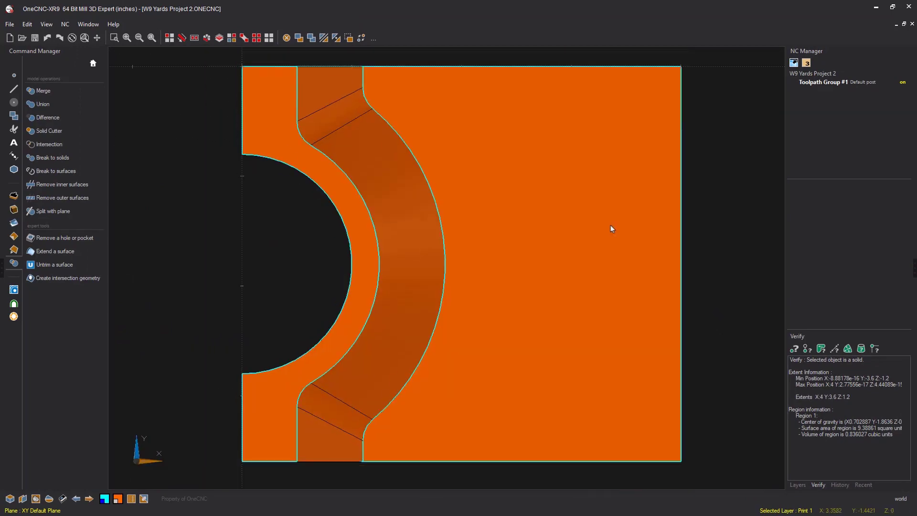
pyautogui.scroll(-2, 610, 224)
pyautogui.moveTo(601, 229); pyautogui.dragTo(590, 236, button='middle')
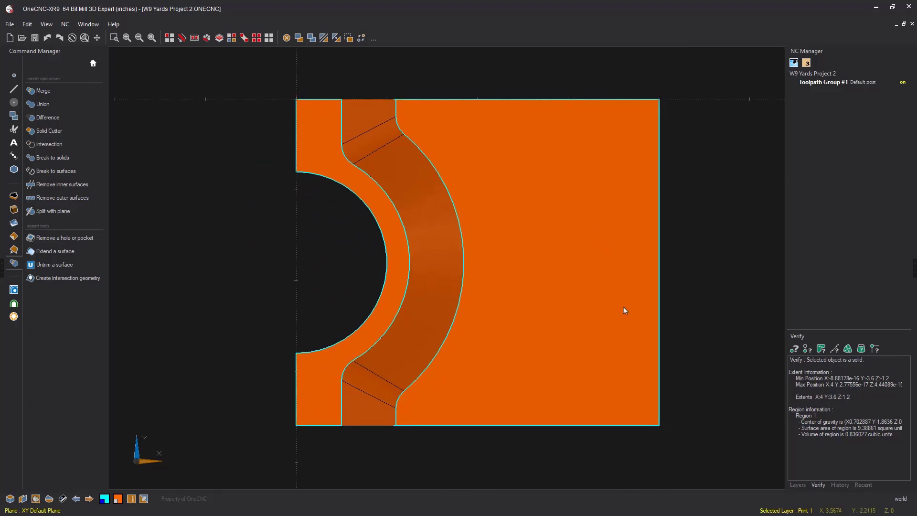
pyautogui.click(798, 485)
pyautogui.click(799, 377)
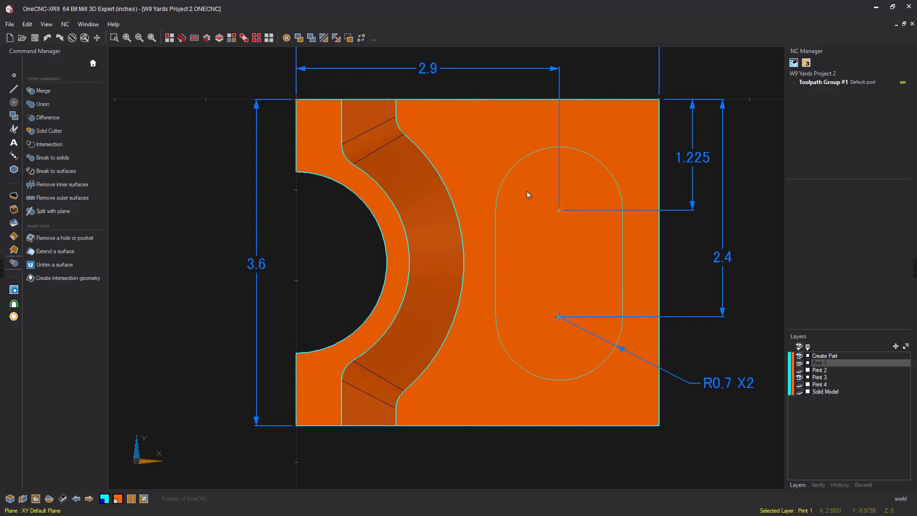
pyautogui.moveTo(559, 273); pyautogui.dragTo(533, 272, button='middle')
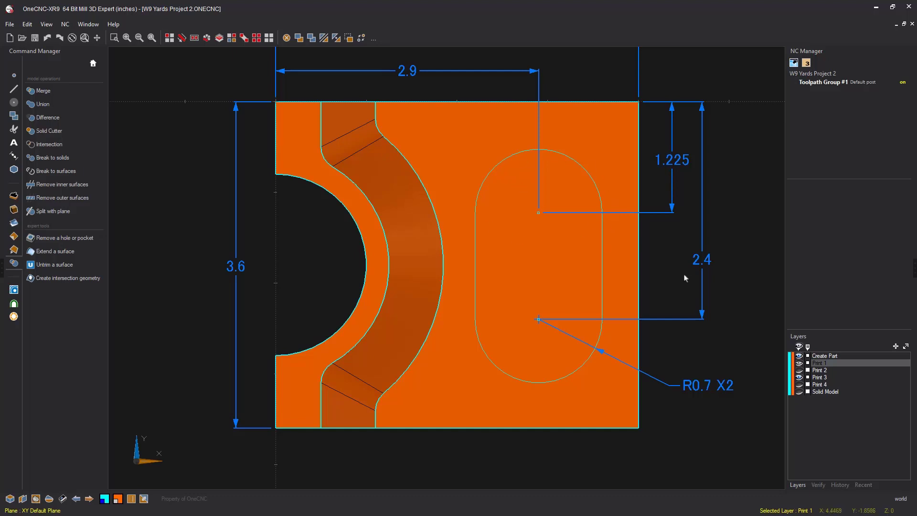
pyautogui.click(820, 357)
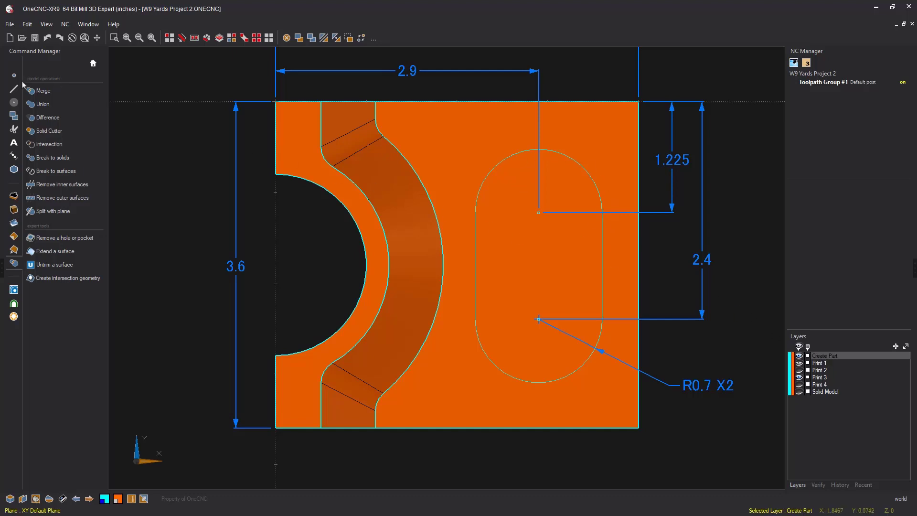
# Create a circle of diameter 1.4 centred at X 2.9, Y -1.225, Z 0
pyautogui.click(20, 102)
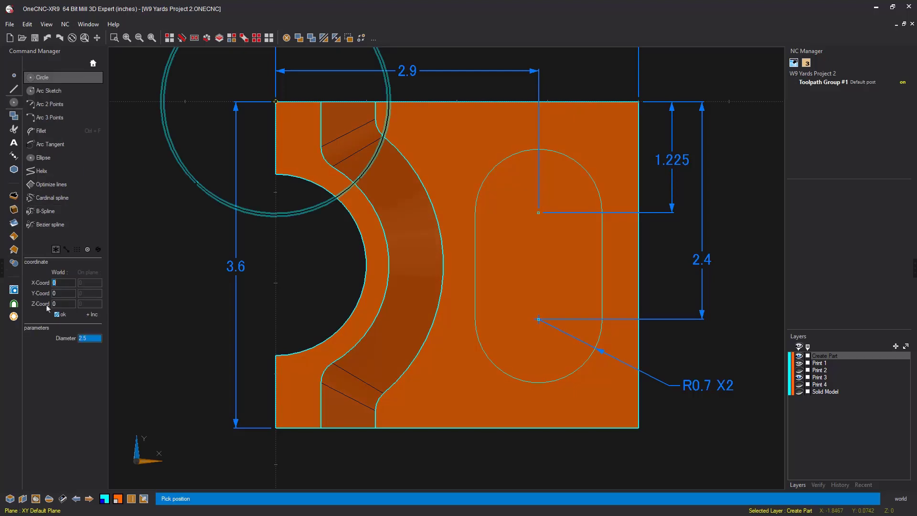
pyautogui.click(91, 339)
pyautogui.write('1')
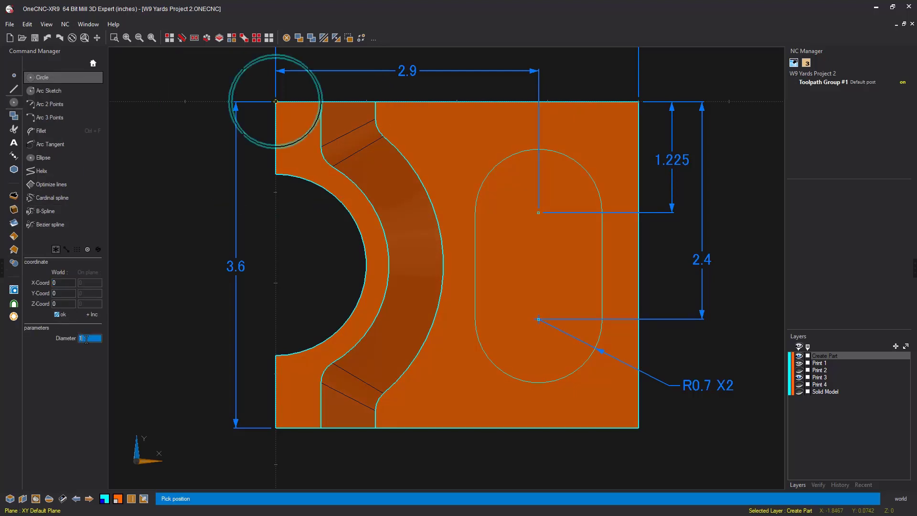
pyautogui.write('.4')
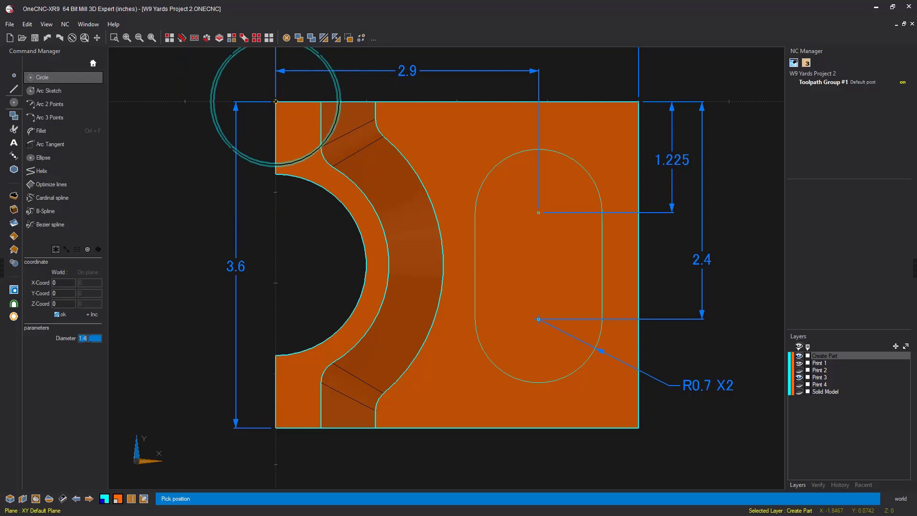
pyautogui.doubleClick(53, 283)
pyautogui.write('2.9')
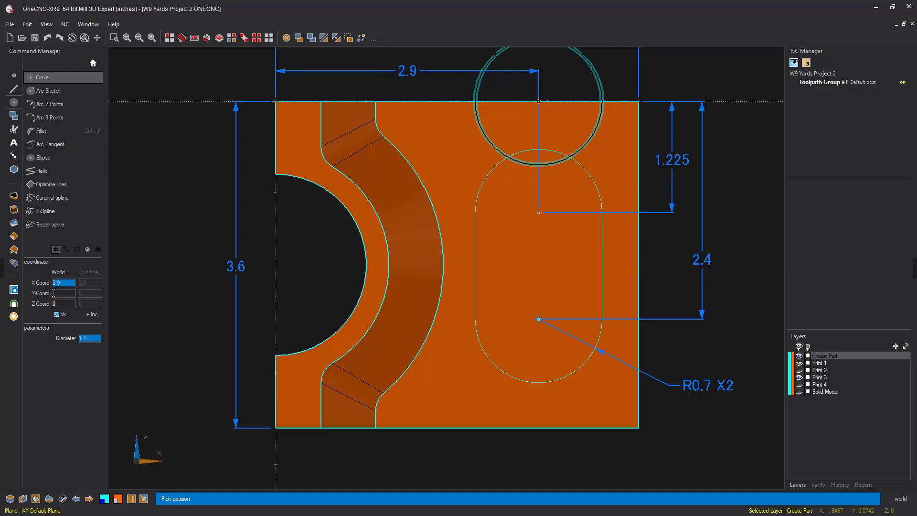
pyautogui.write('-1.225')
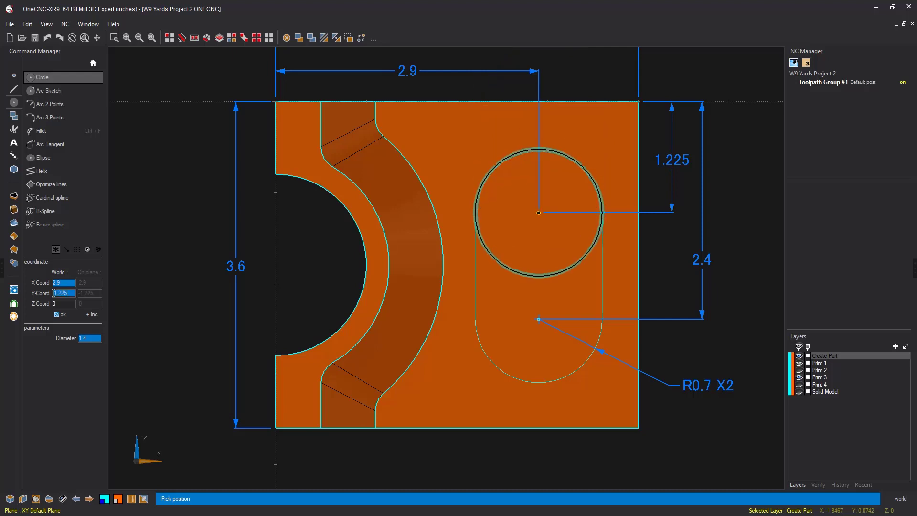
pyautogui.click(58, 314)
# Create a second circle of diameter 1.4 centred at X 2.9, Y -2.4, Z 0
pyautogui.moveTo(67, 292); pyautogui.dragTo(48, 293)
pyautogui.write('-2')
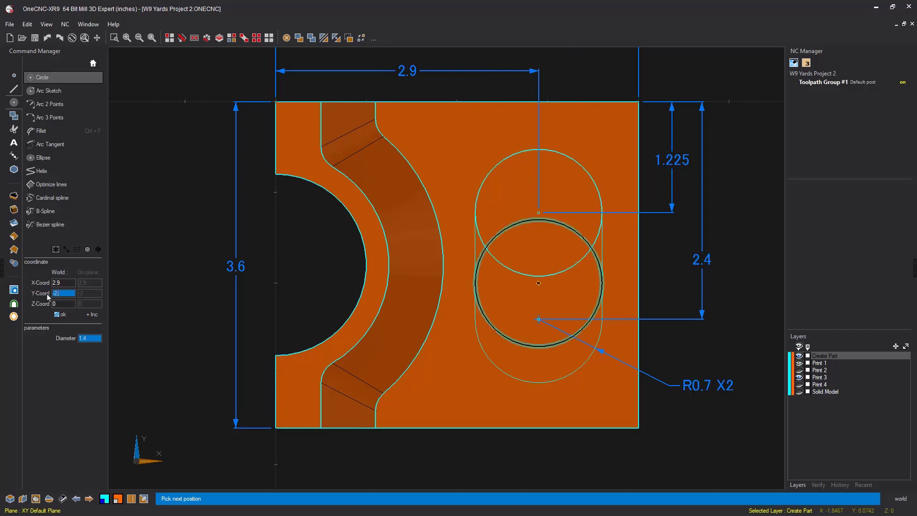
pyautogui.write('.4')
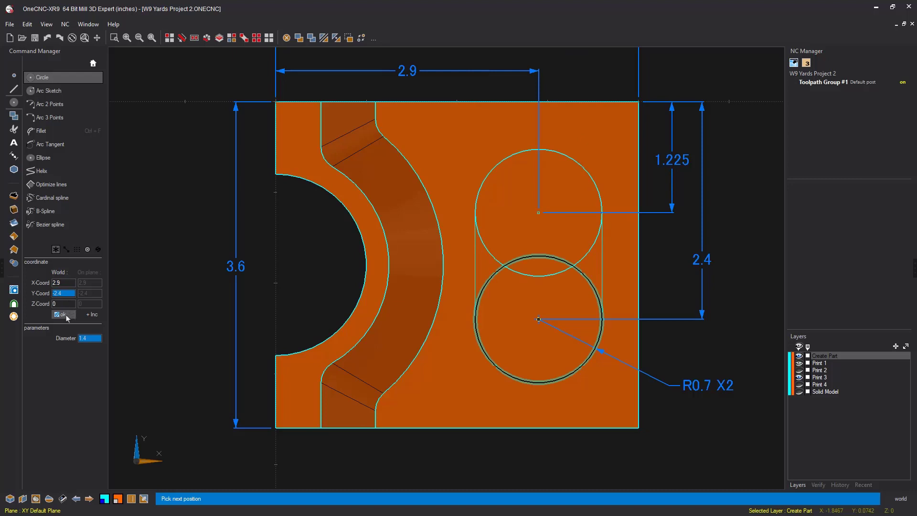
pyautogui.click(61, 314)
pyautogui.press('Escape')
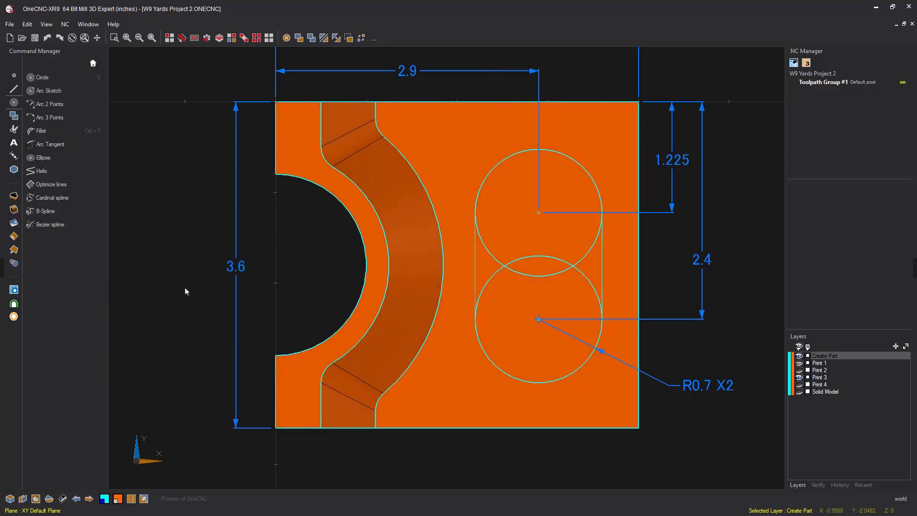
# Hide the Print 3 layer and set a top view of the two circles on the part
pyautogui.click(799, 378)
pyautogui.moveTo(606, 345); pyautogui.dragTo(612, 313, button='middle')
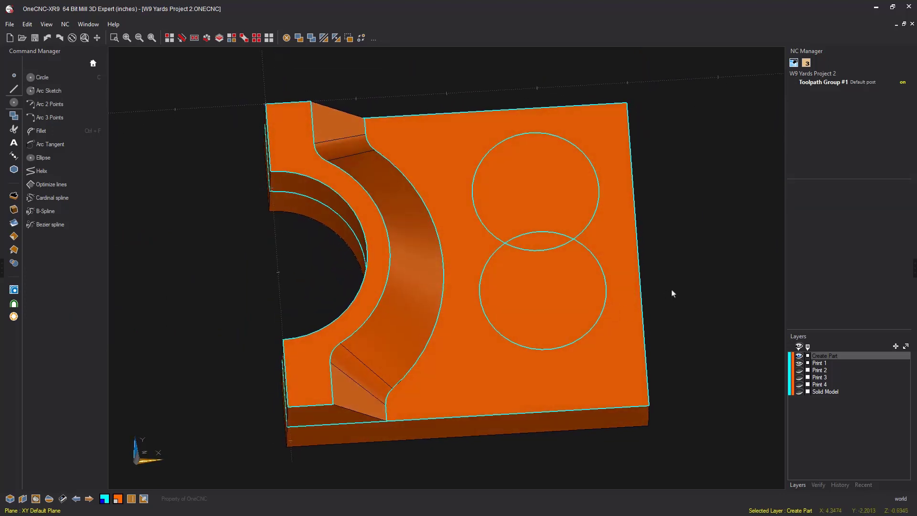
pyautogui.press('Home')
pyautogui.moveTo(596, 283); pyautogui.dragTo(577, 272, button='middle')
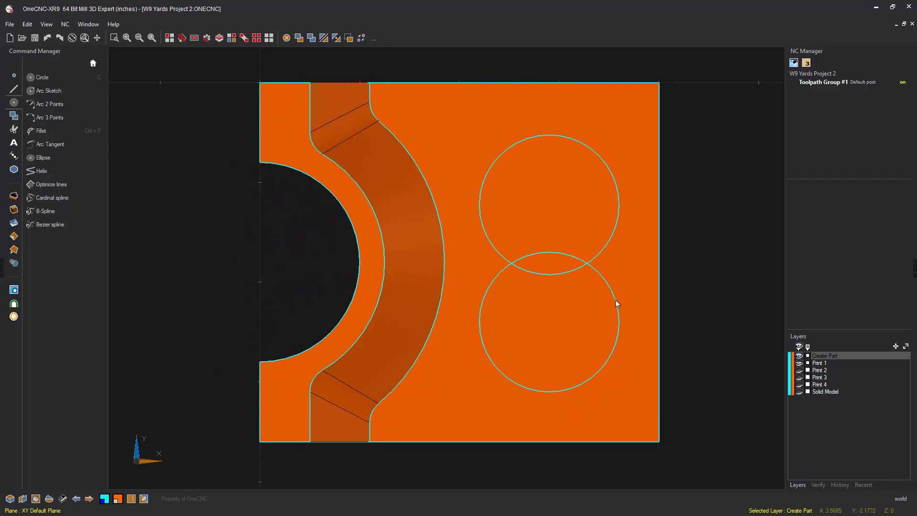
# Connect the two circles with a tangent line on each side to form the slot's straight edges
pyautogui.click(13, 89)
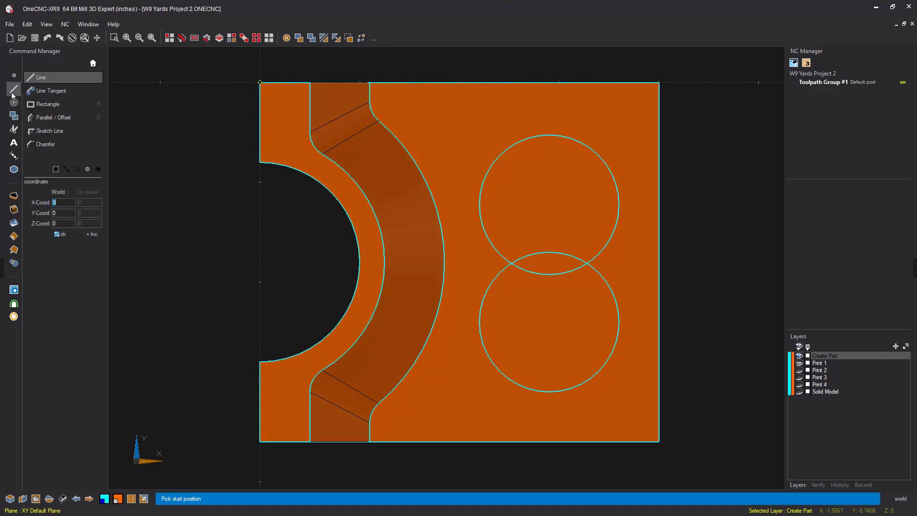
pyautogui.click(49, 92)
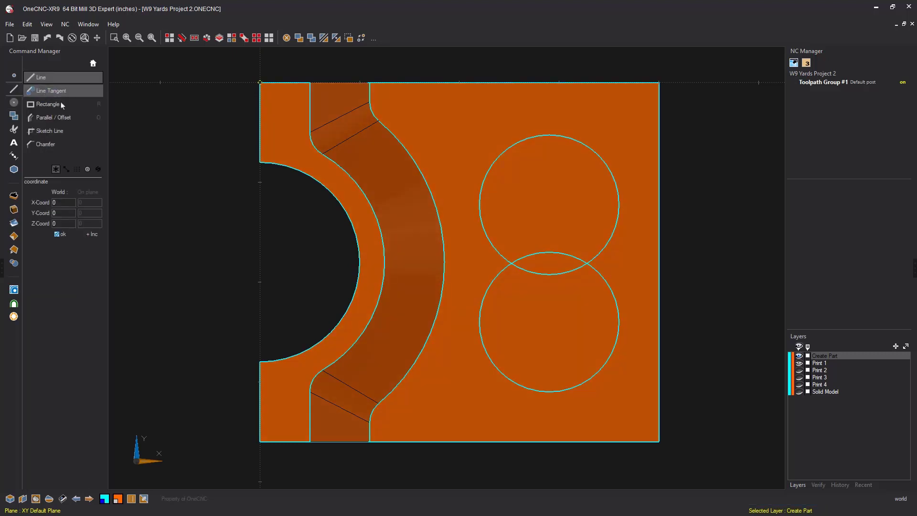
pyautogui.click(480, 206)
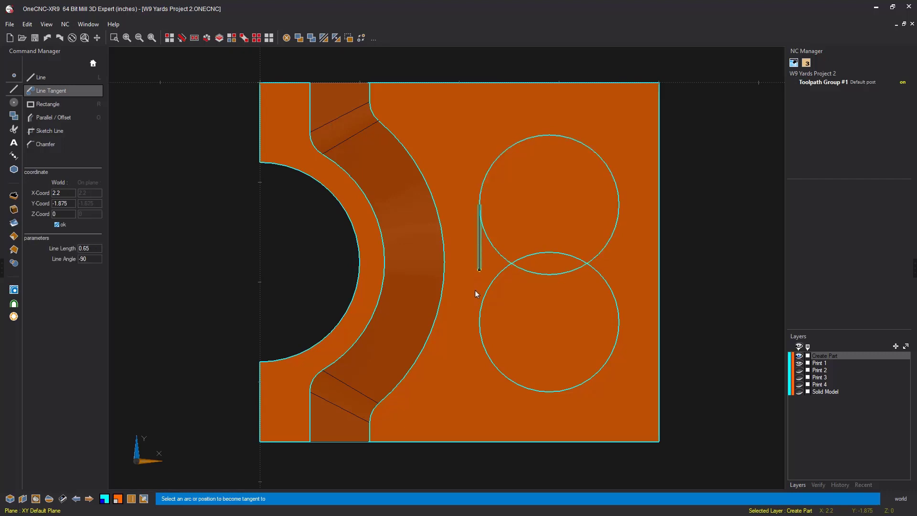
pyautogui.click(479, 322)
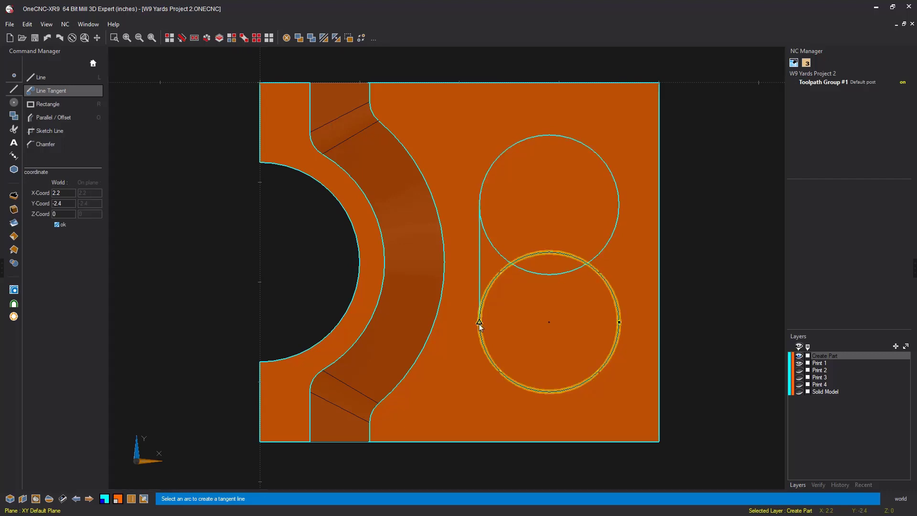
pyautogui.click(620, 321)
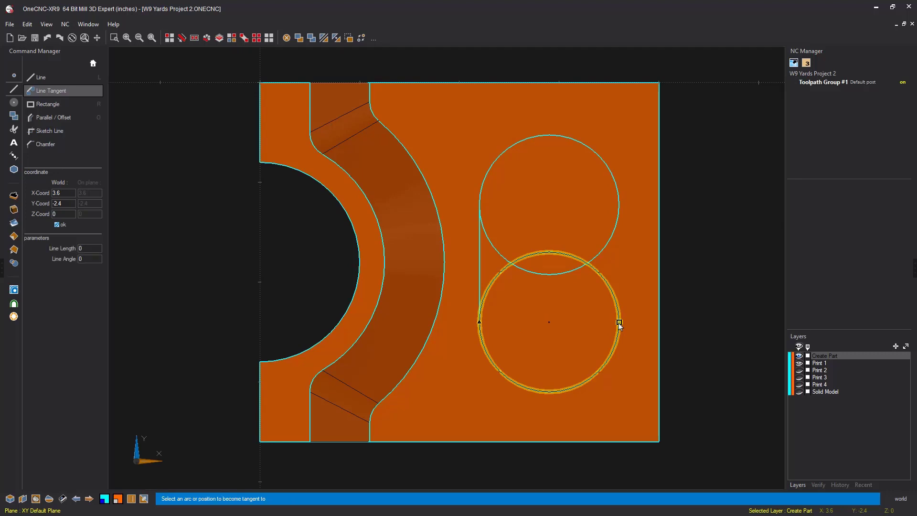
pyautogui.click(622, 206)
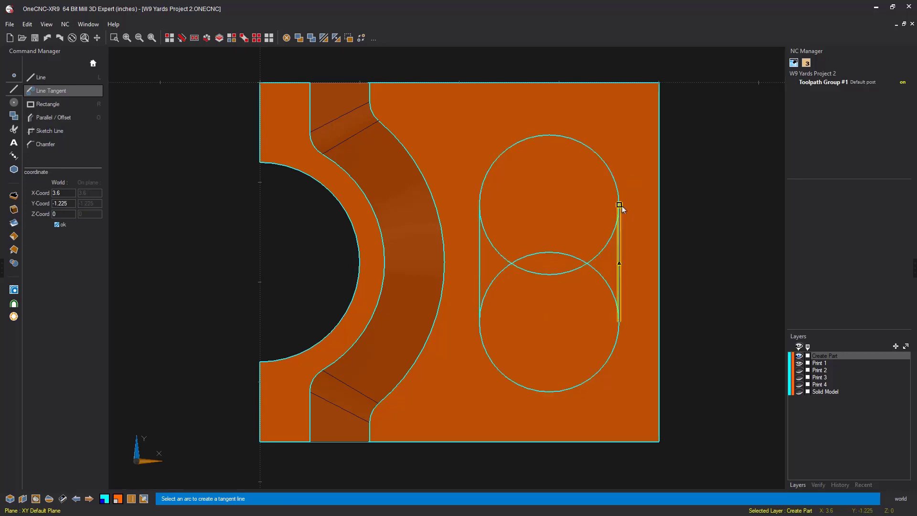
pyautogui.press('Escape')
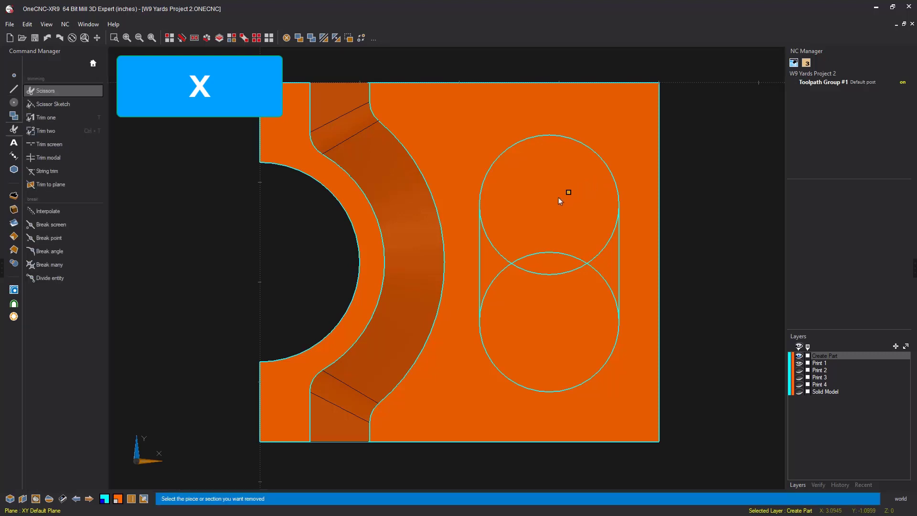
# Trim away the overlapping inner arcs of both circles with Scissors, leaving one closed slot outline
pyautogui.click(495, 249)
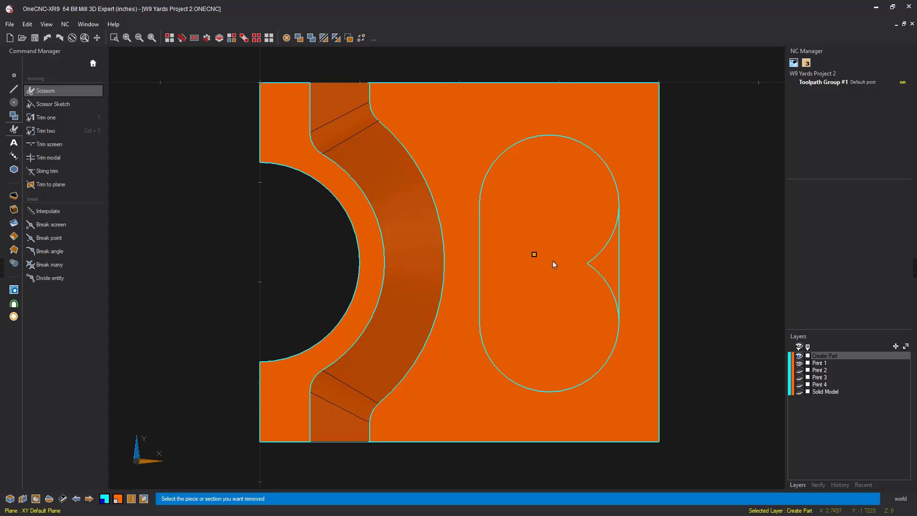
pyautogui.click(598, 276)
pyautogui.click(599, 250)
pyautogui.moveTo(581, 305); pyautogui.dragTo(560, 211, button='middle')
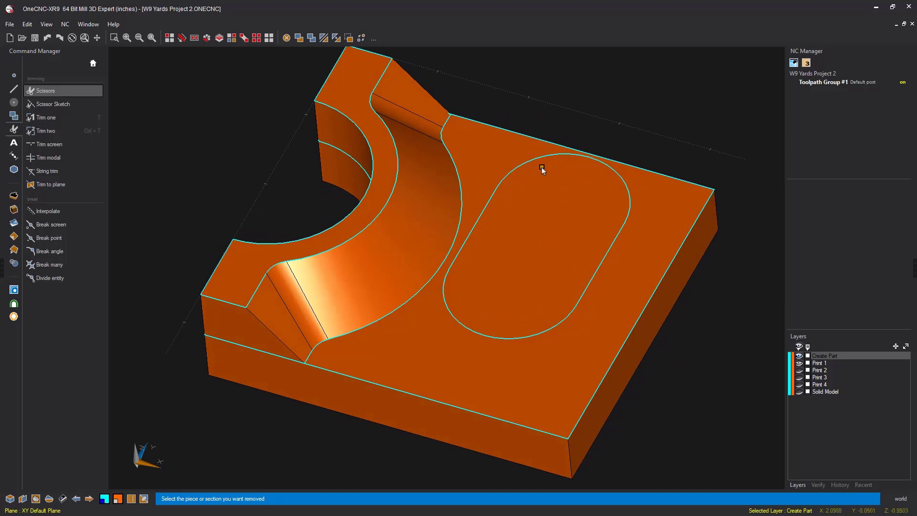
pyautogui.moveTo(555, 185); pyautogui.dragTo(547, 192, button='middle')
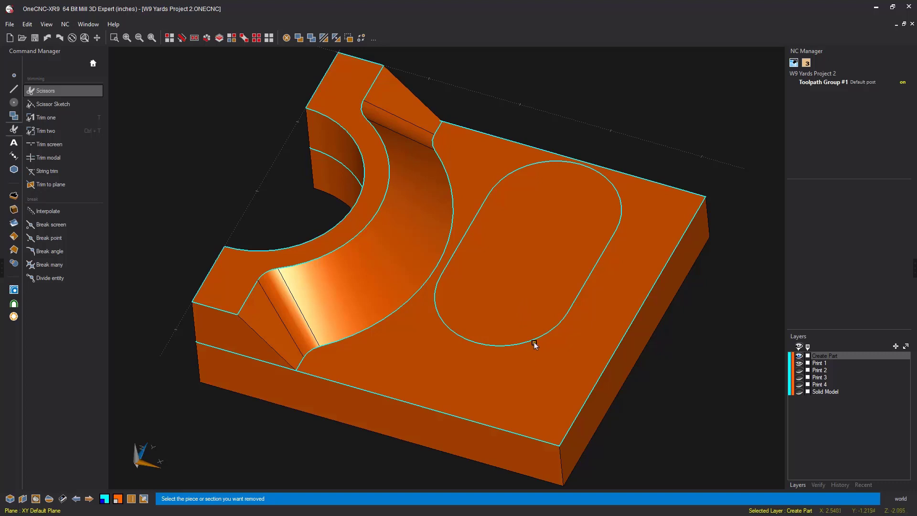
# Cut the slot outline through the base with Extrude cut, using taper angle 0 and a depth of about -2.6
pyautogui.click(14, 195)
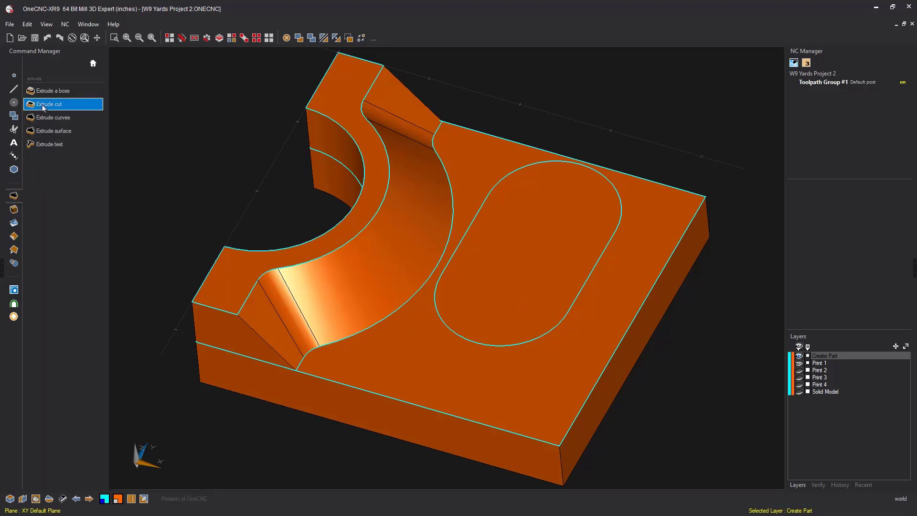
pyautogui.click(79, 104)
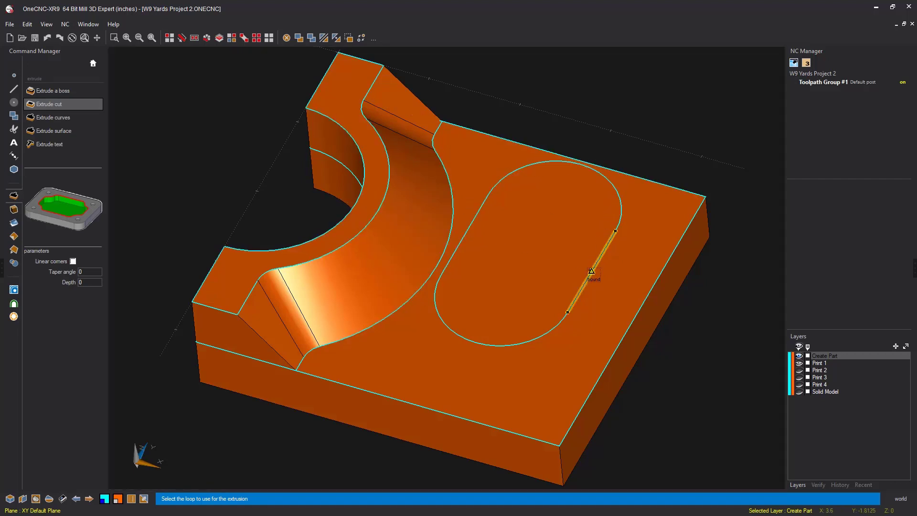
pyautogui.click(592, 273)
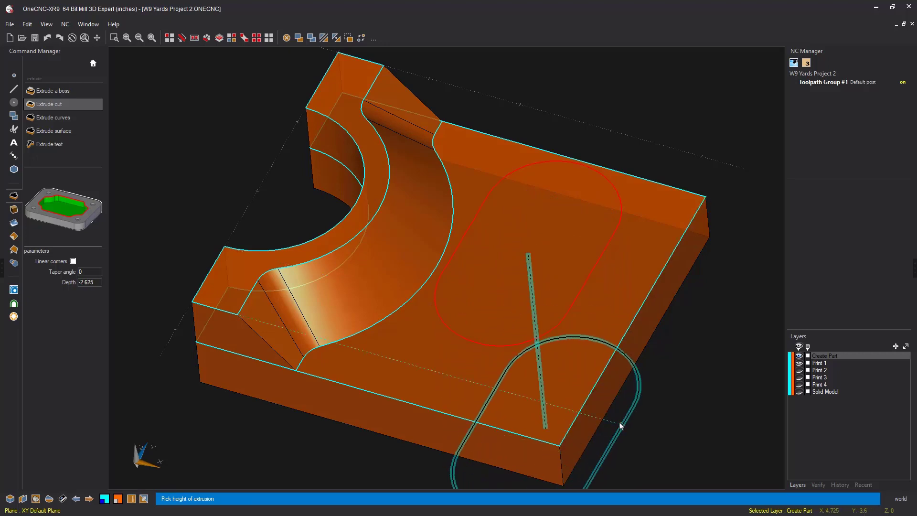
pyautogui.click(621, 421)
pyautogui.press('Escape')
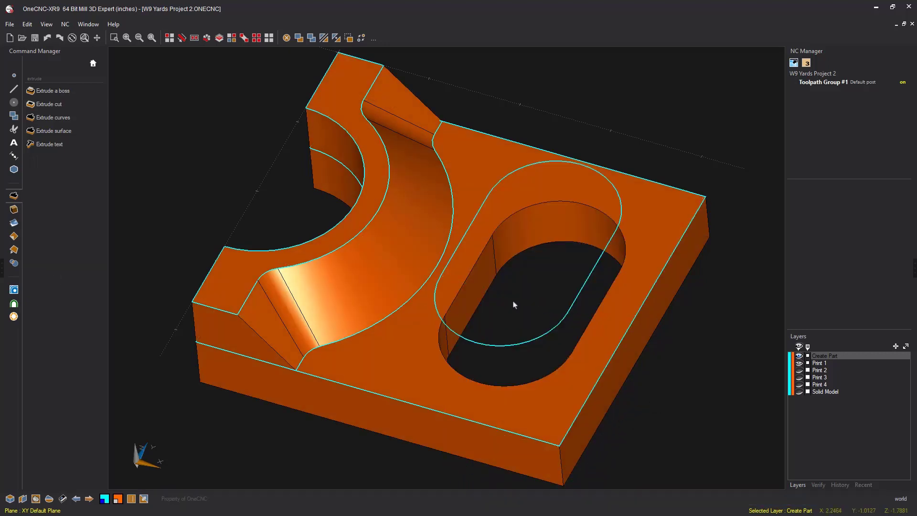
# Show the Print 4 layer in the top view and hide the Create Part layer
pyautogui.moveTo(514, 306); pyautogui.dragTo(532, 262, button='middle')
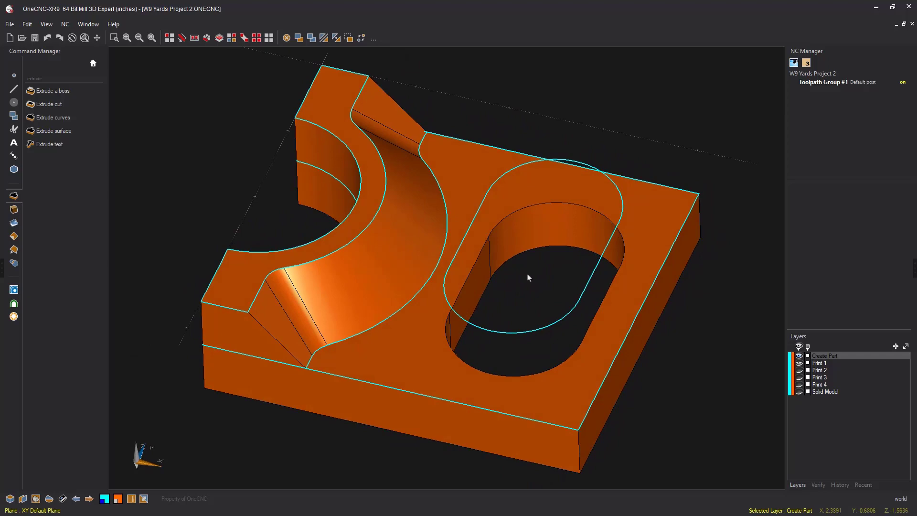
pyautogui.rightClick(545, 280)
pyautogui.click(541, 282)
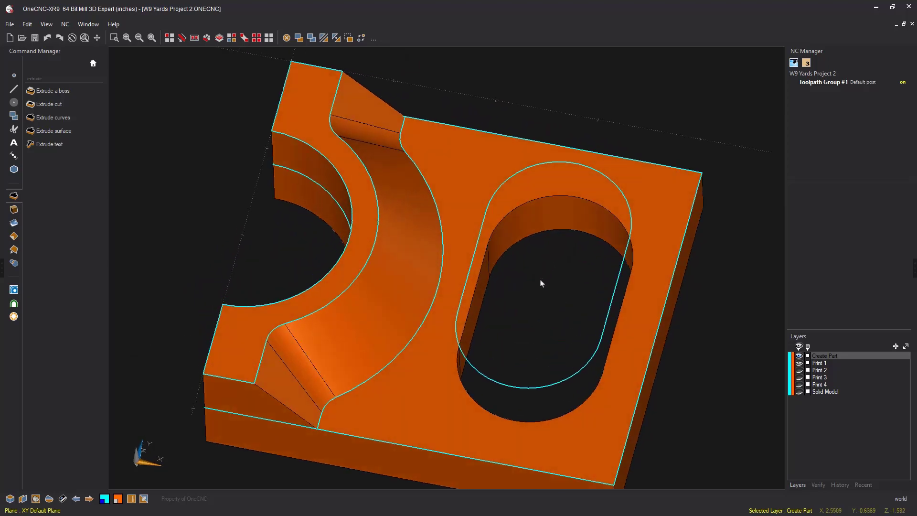
pyautogui.click(799, 385)
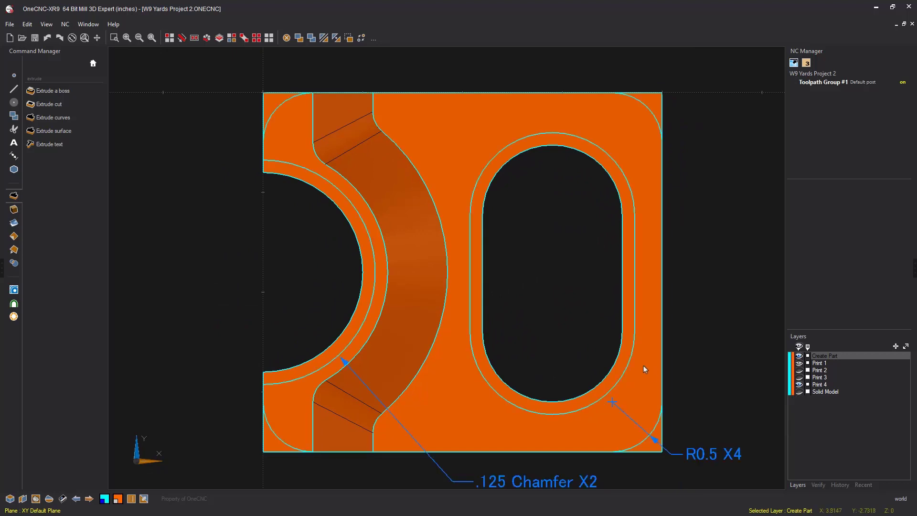
pyautogui.scroll(-2, 643, 365)
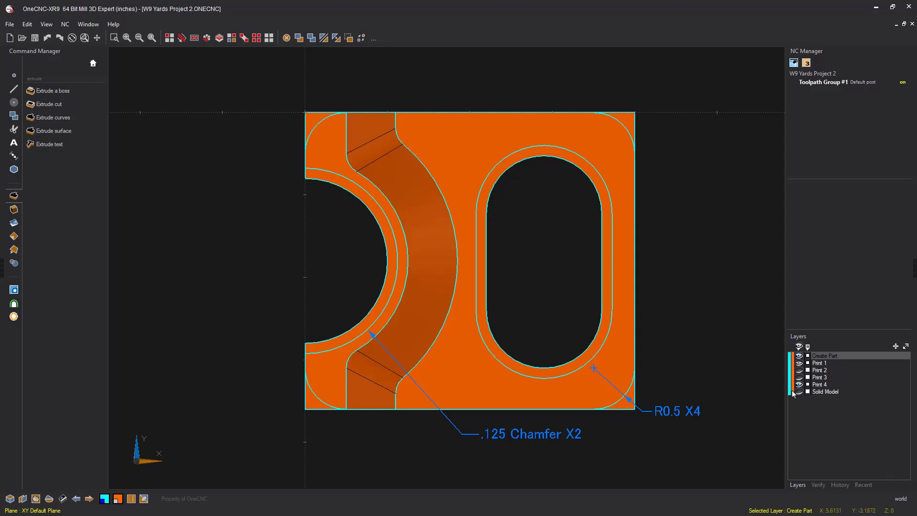
pyautogui.click(800, 356)
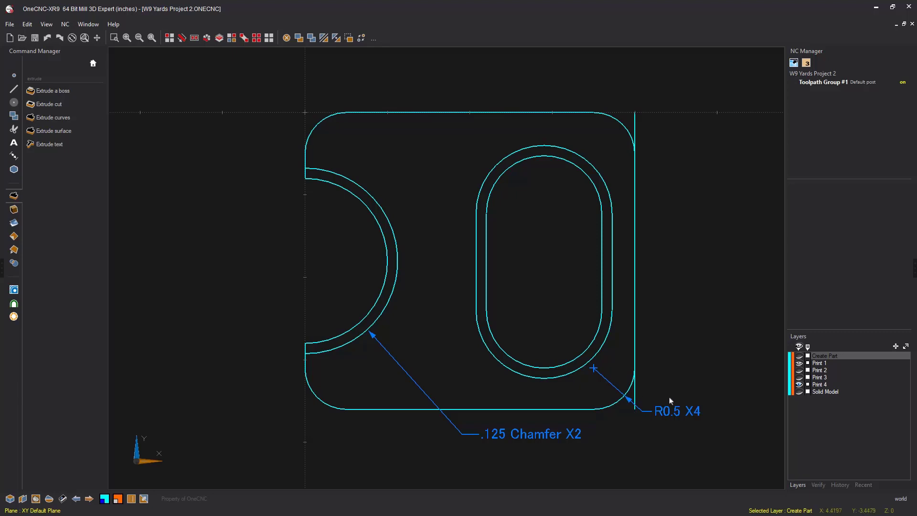
# Hide the Print 1 and Print 4 layers and show the Create Part layer again
pyautogui.click(799, 363)
pyautogui.click(799, 385)
pyautogui.click(799, 363)
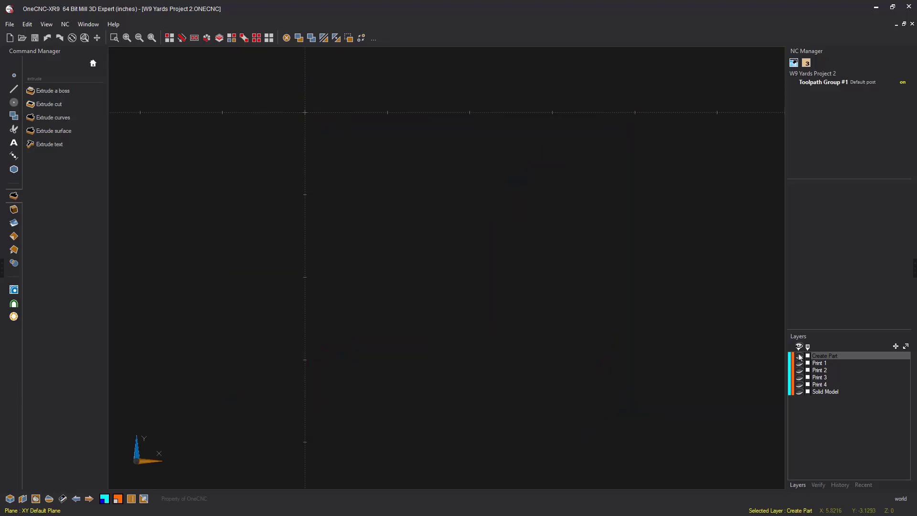
pyautogui.click(799, 357)
# Round the four vertical outer corner edges of the part with a standard fillet of radius 0.5
pyautogui.moveTo(480, 425); pyautogui.dragTo(467, 357, button='middle')
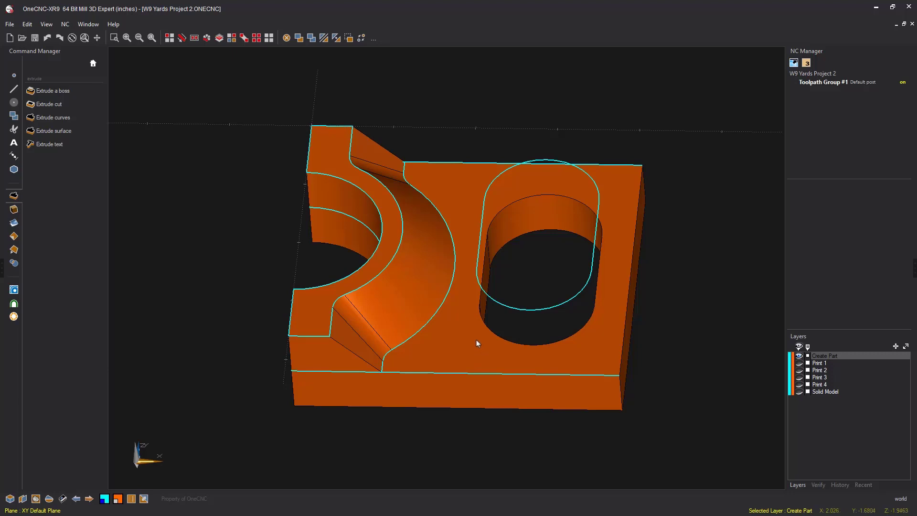
pyautogui.click(14, 250)
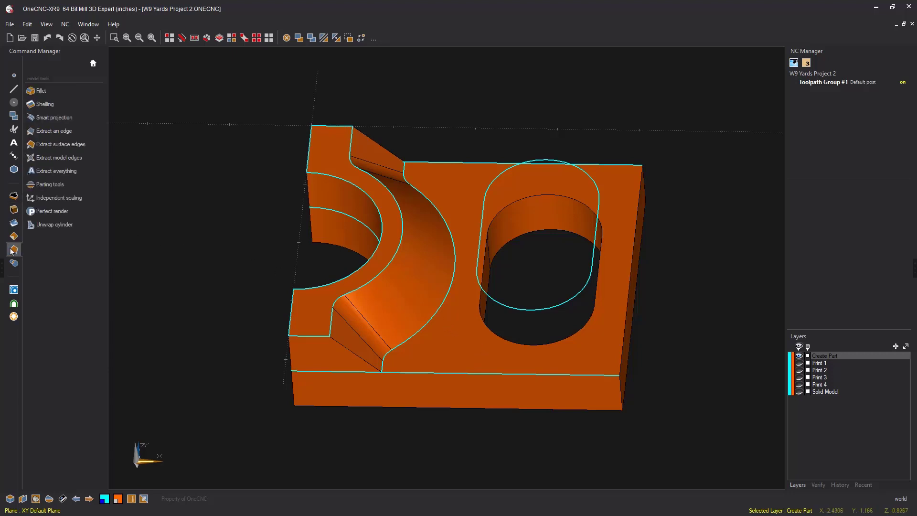
pyautogui.click(41, 91)
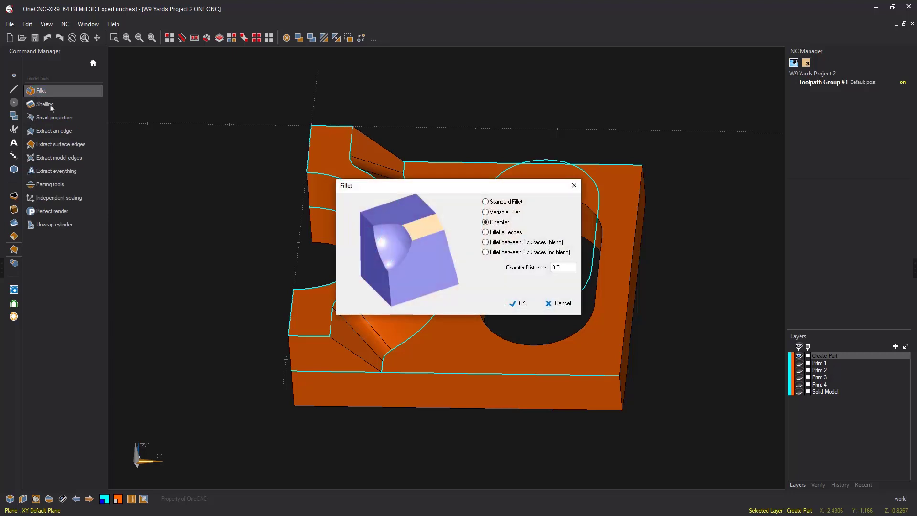
pyautogui.moveTo(400, 188); pyautogui.dragTo(174, 56)
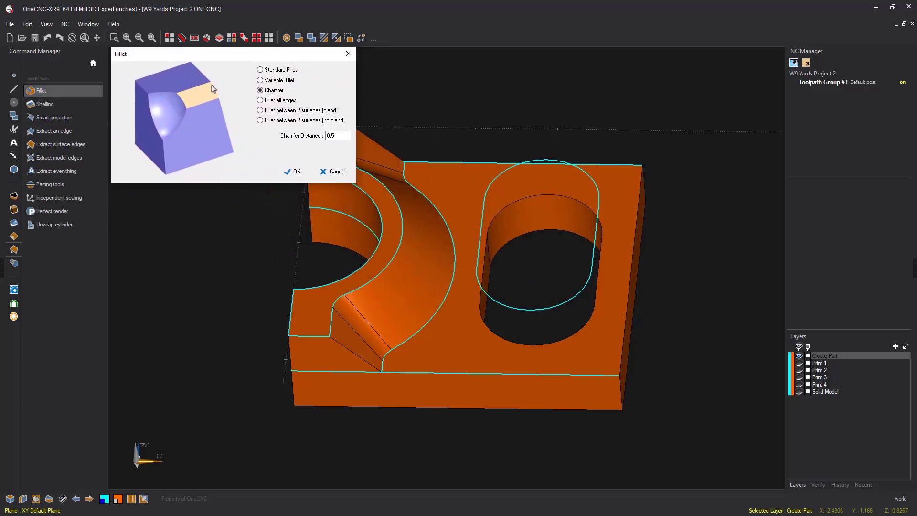
pyautogui.click(260, 70)
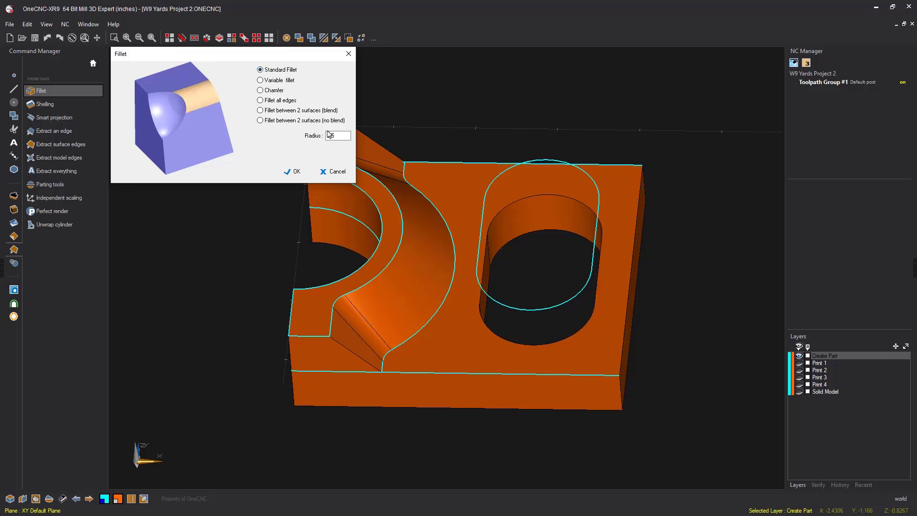
pyautogui.click(334, 136)
pyautogui.doubleClick(334, 137)
pyautogui.click(297, 172)
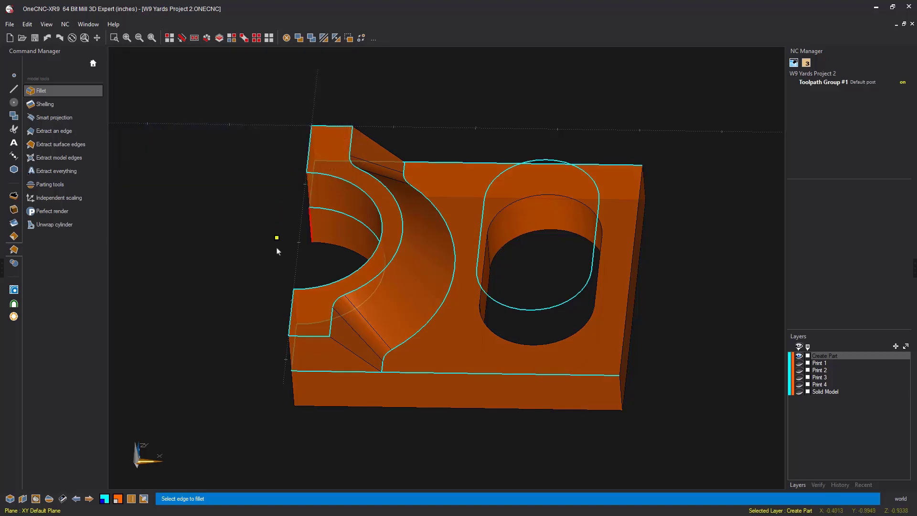
pyautogui.moveTo(259, 333); pyautogui.dragTo(239, 343, button='middle')
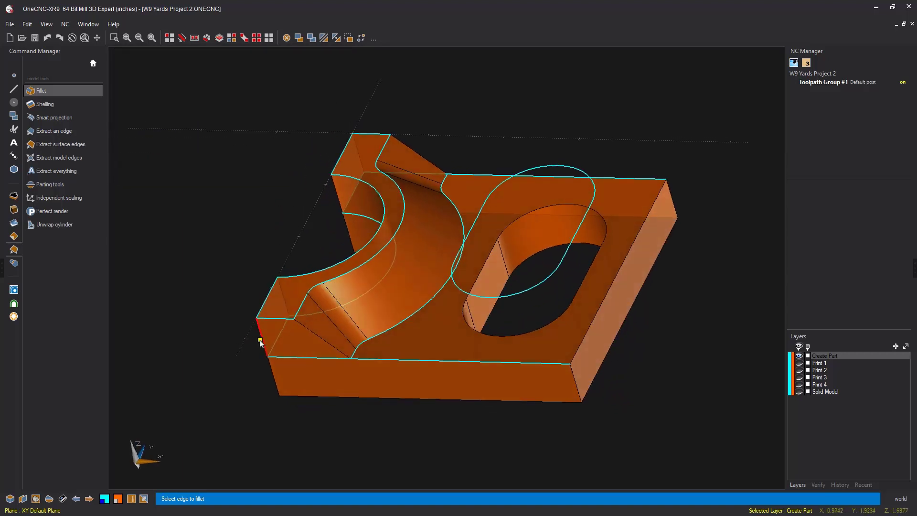
pyautogui.click(260, 341)
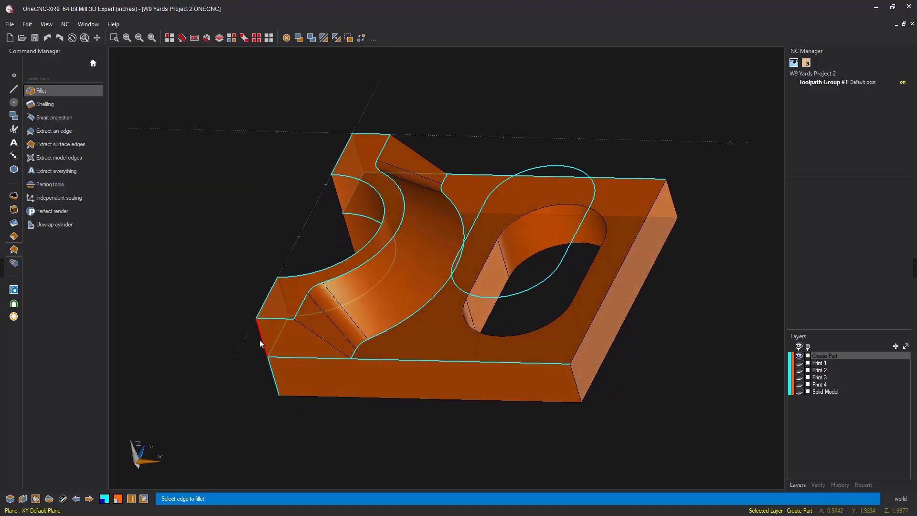
pyautogui.click(358, 159)
pyautogui.click(668, 207)
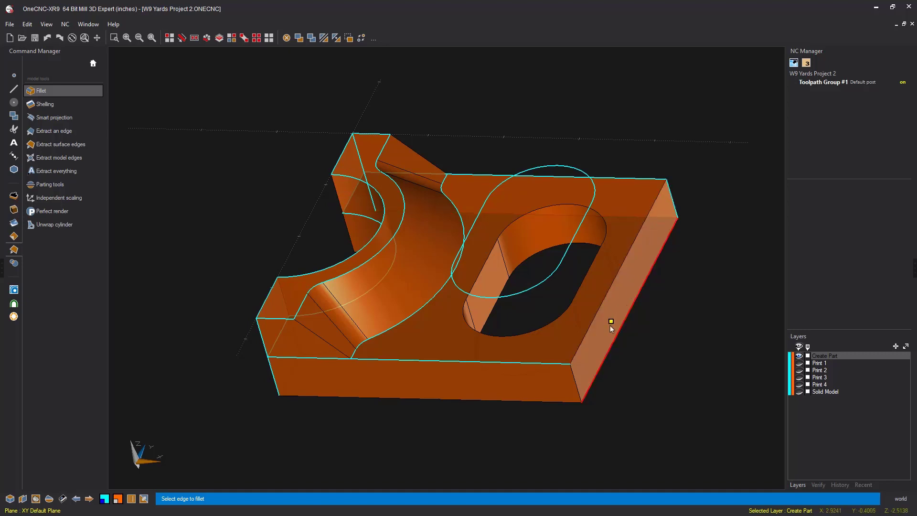
pyautogui.rightClick(685, 363)
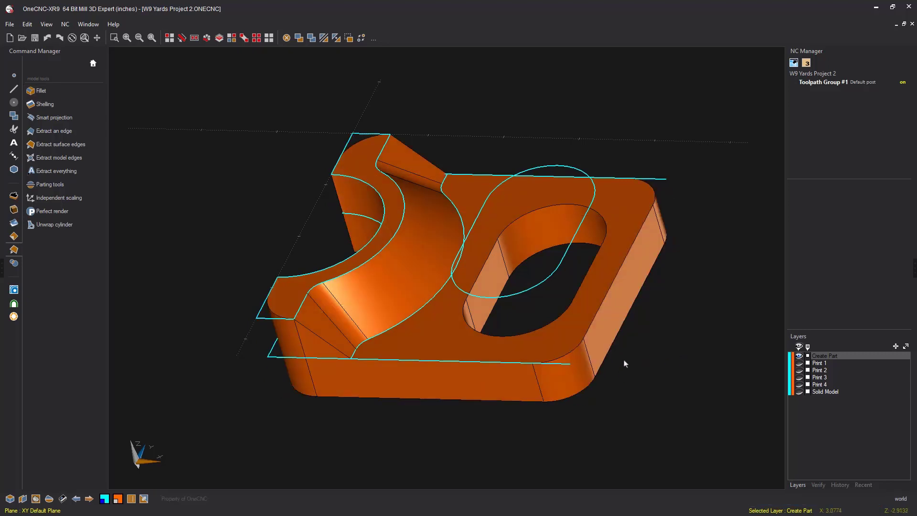
# Select all cyan construction geometry by color and delete it, keeping only the orange solid
pyautogui.moveTo(543, 365); pyautogui.dragTo(561, 375, button='middle')
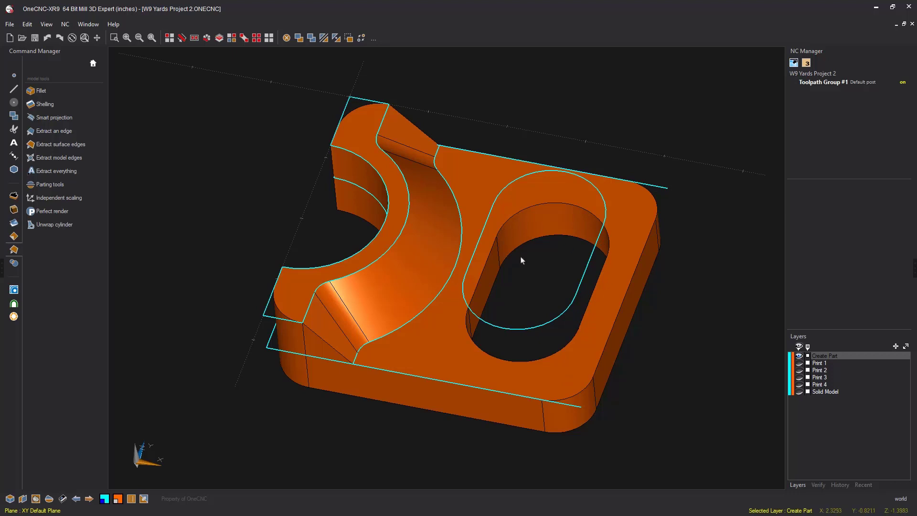
pyautogui.click(233, 41)
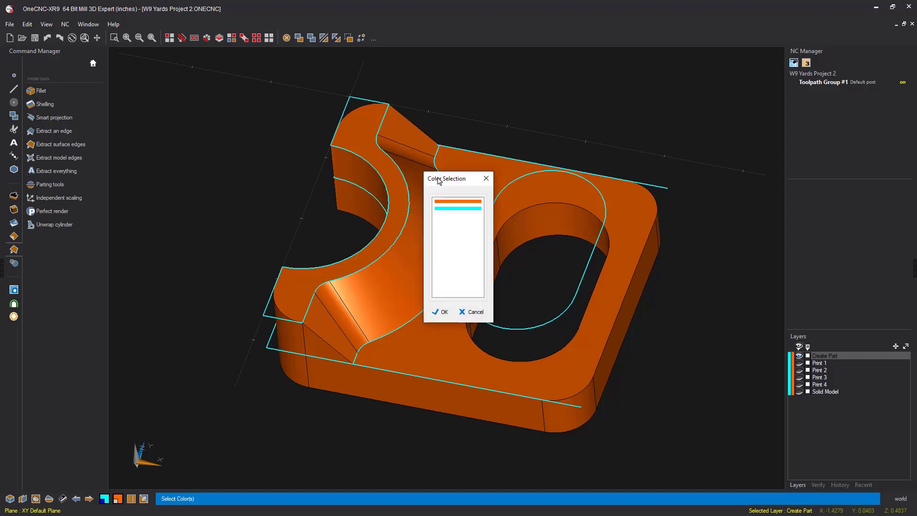
pyautogui.moveTo(437, 179); pyautogui.dragTo(125, 57)
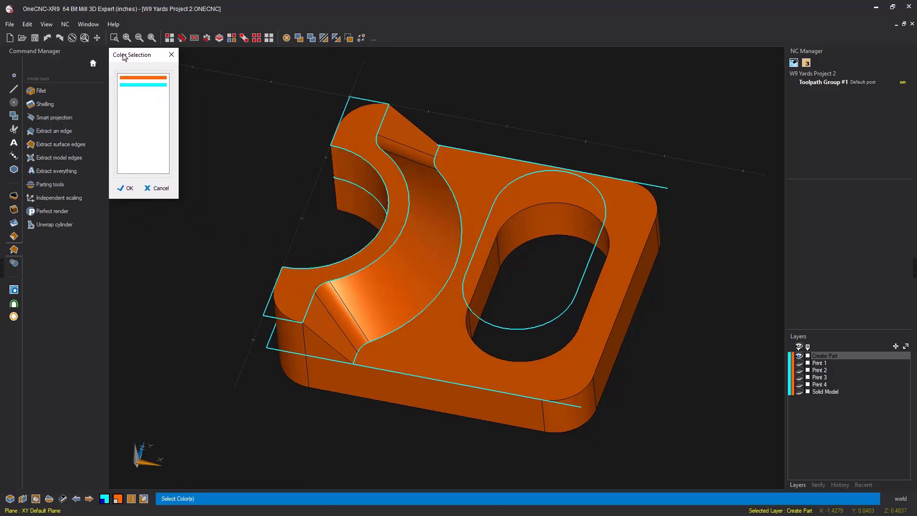
pyautogui.click(137, 85)
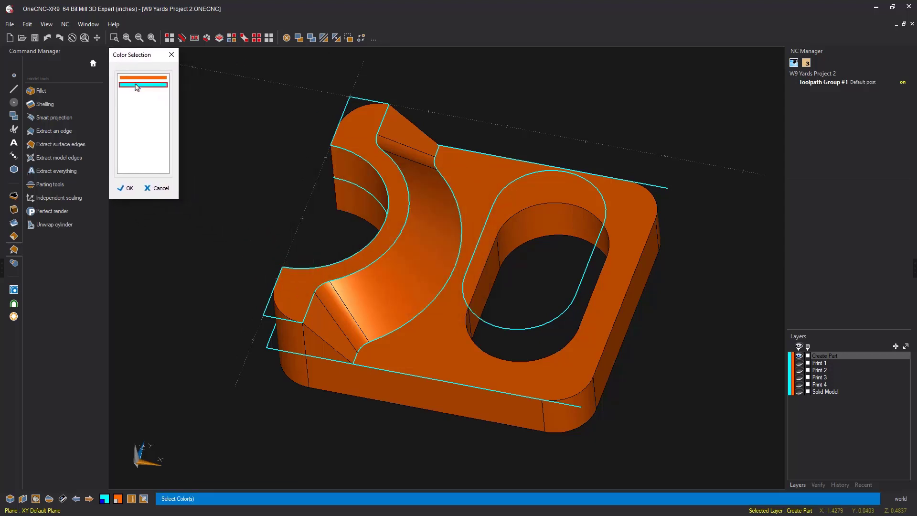
pyautogui.click(129, 190)
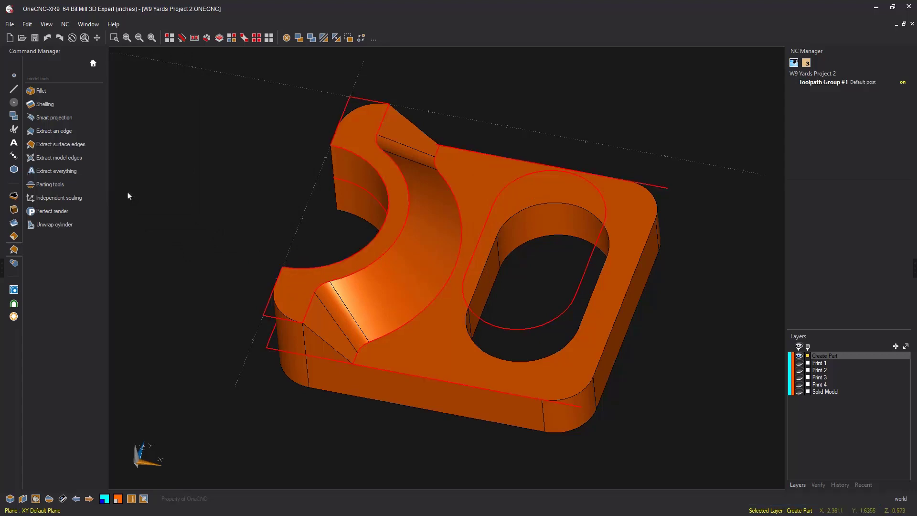
pyautogui.press('Delete')
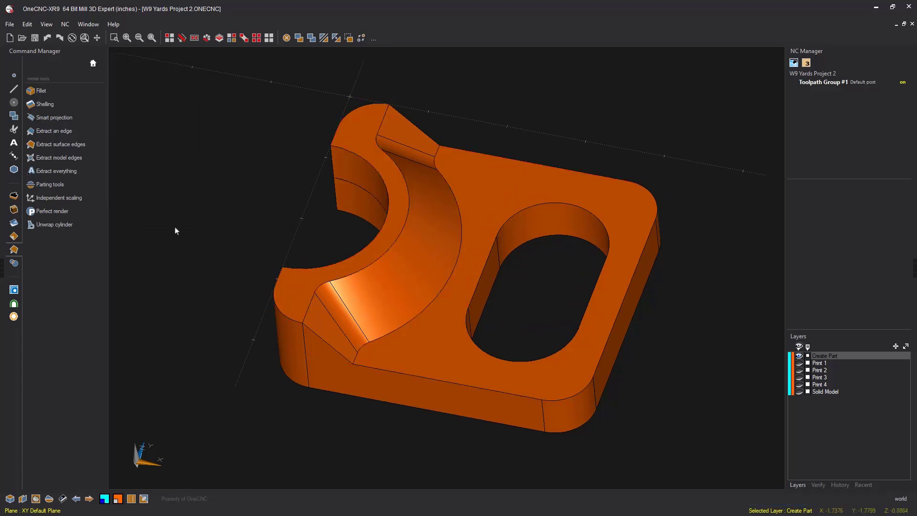
# Chamfer the upper edges of the half-round bore and the slot with a distance of .125
pyautogui.moveTo(322, 299); pyautogui.dragTo(483, 276, button='middle')
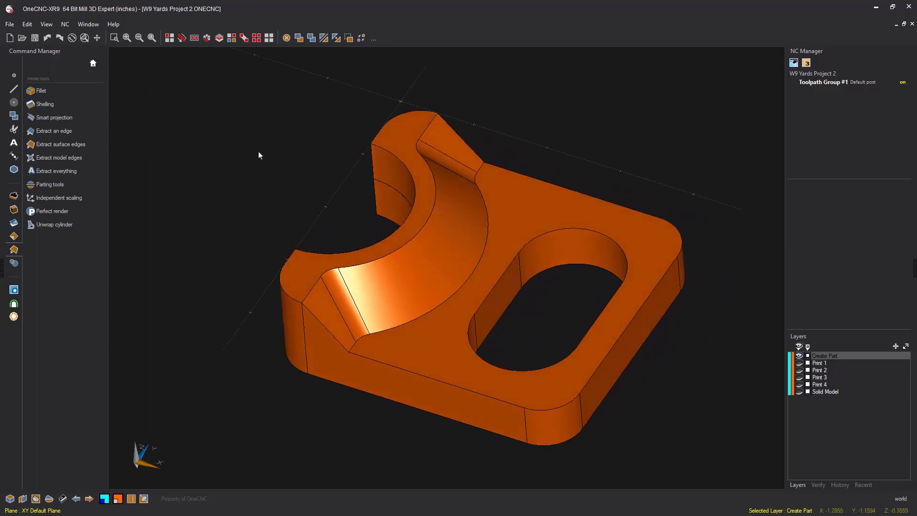
pyautogui.click(39, 90)
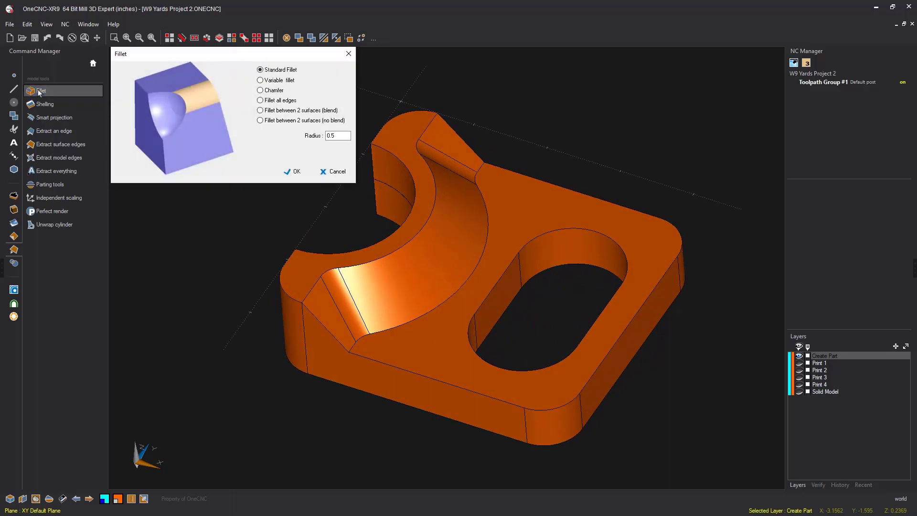
pyautogui.click(261, 91)
pyautogui.moveTo(347, 136); pyautogui.dragTo(327, 137)
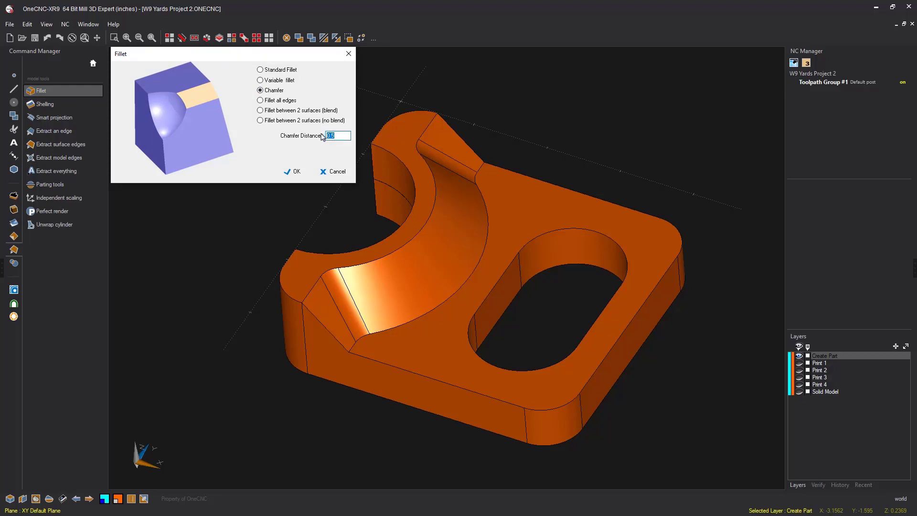
pyautogui.write('.125')
pyautogui.click(294, 171)
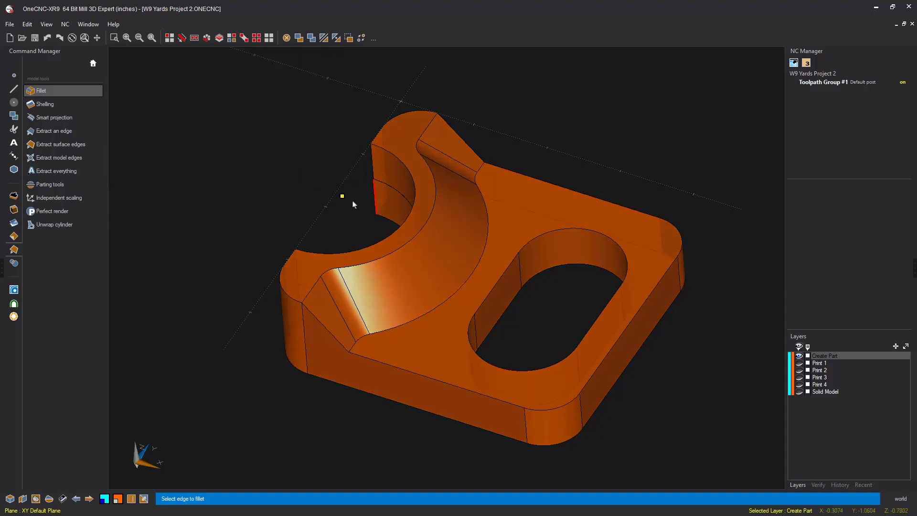
pyautogui.click(406, 221)
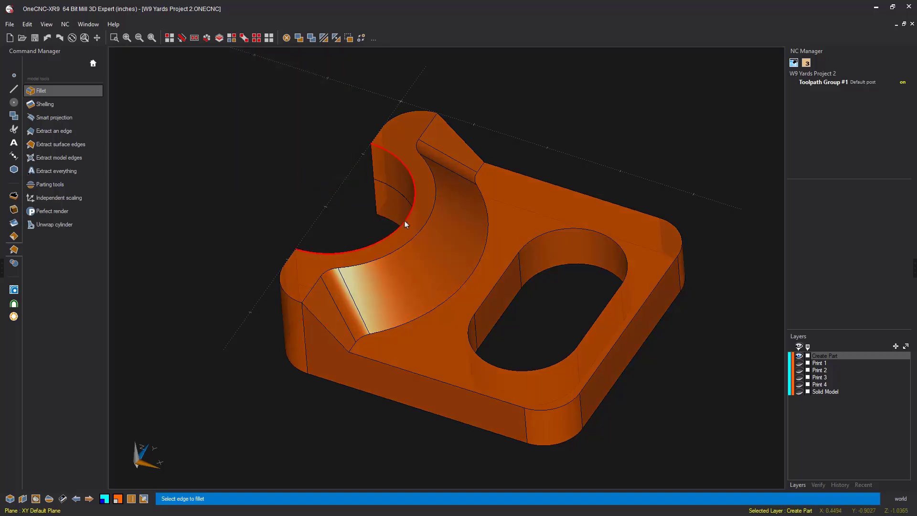
pyautogui.click(545, 237)
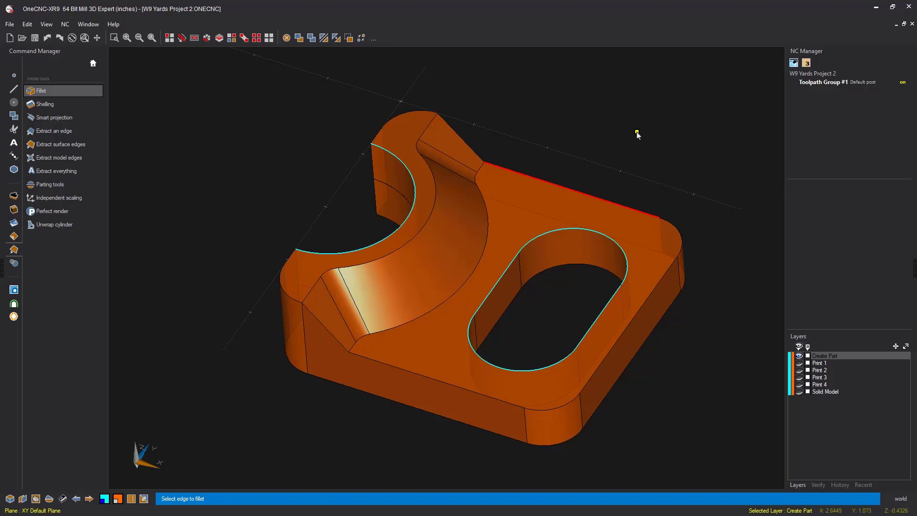
pyautogui.rightClick(637, 133)
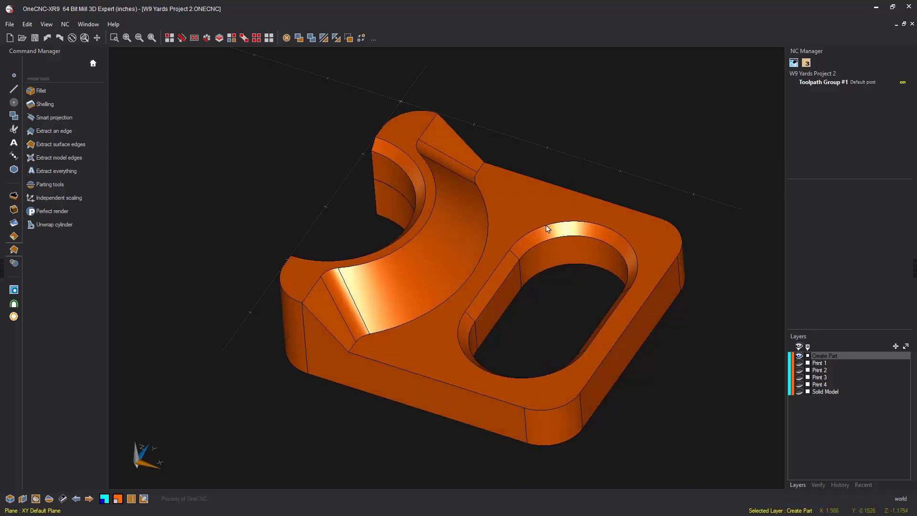
# Add a standard fillet of radius .25 along the curved edge where the raised boss meets the base's upper face
pyautogui.moveTo(545, 227); pyautogui.dragTo(508, 232, button='middle')
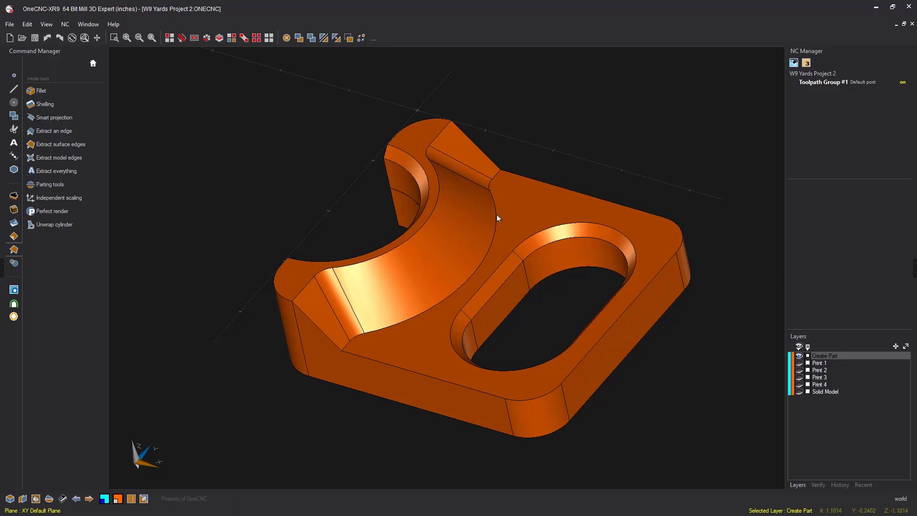
pyautogui.moveTo(462, 279)
pyautogui.mouseDown(button='middle')
pyautogui.moveTo(475, 268)
pyautogui.moveTo(477, 283)
pyautogui.mouseUp(button='middle')
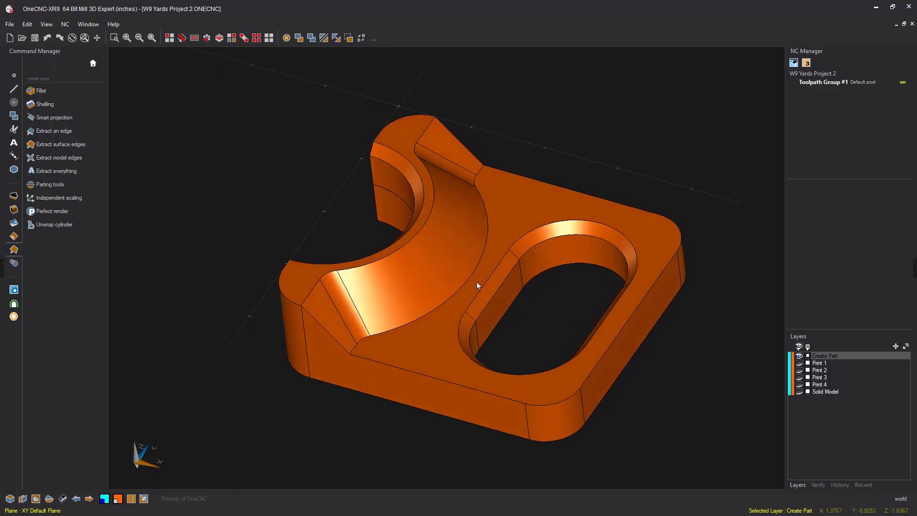
pyautogui.click(48, 91)
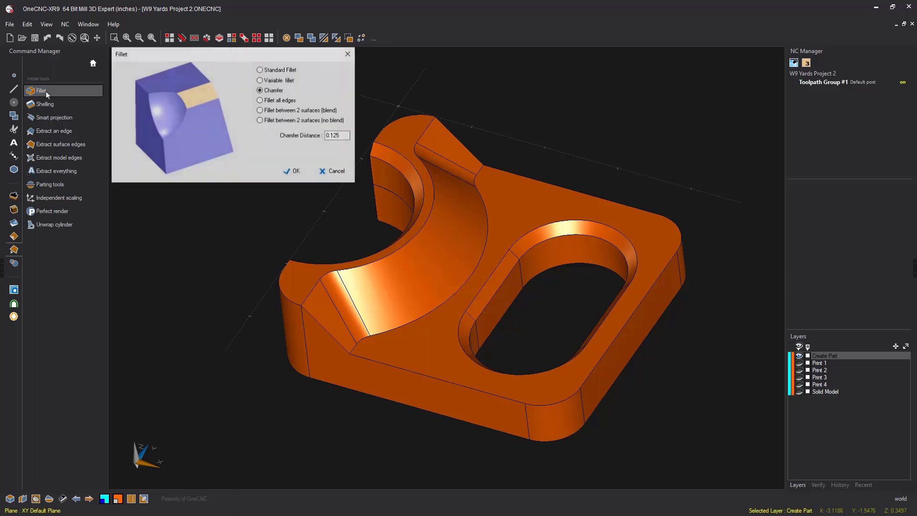
pyautogui.click(261, 70)
pyautogui.doubleClick(339, 135)
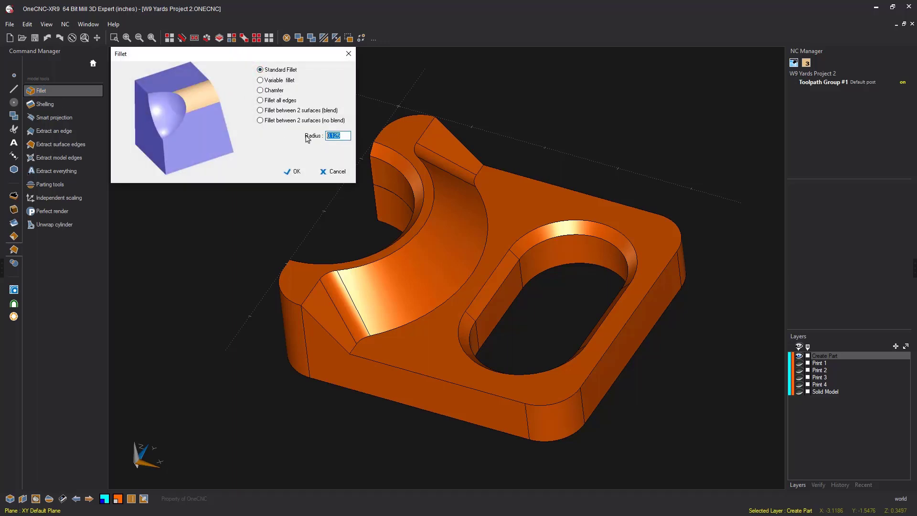
pyautogui.write('.25')
pyautogui.click(293, 172)
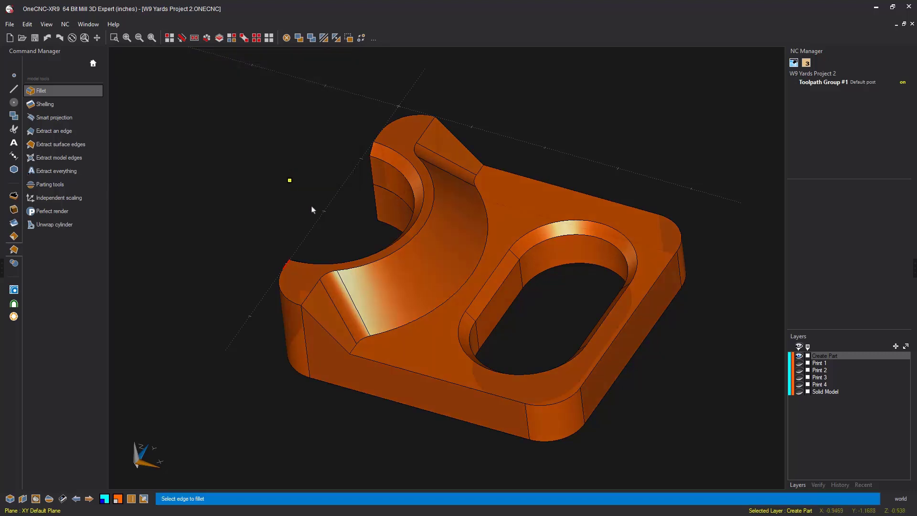
pyautogui.click(413, 323)
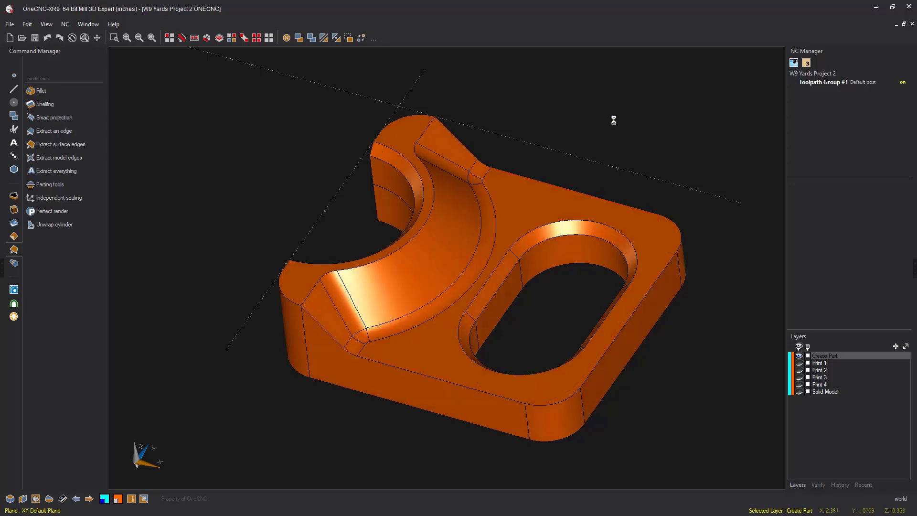
pyautogui.moveTo(502, 308); pyautogui.dragTo(457, 273, button='middle')
pyautogui.moveTo(456, 304); pyautogui.dragTo(498, 286, button='middle')
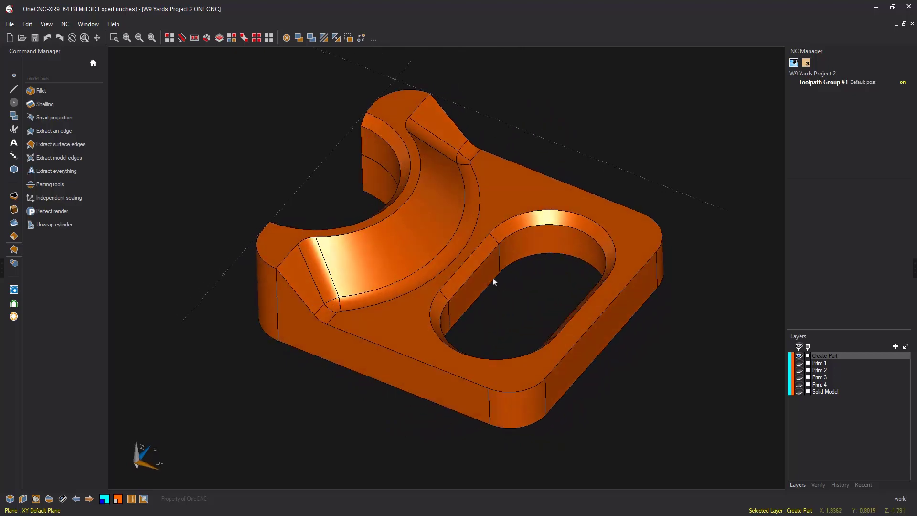